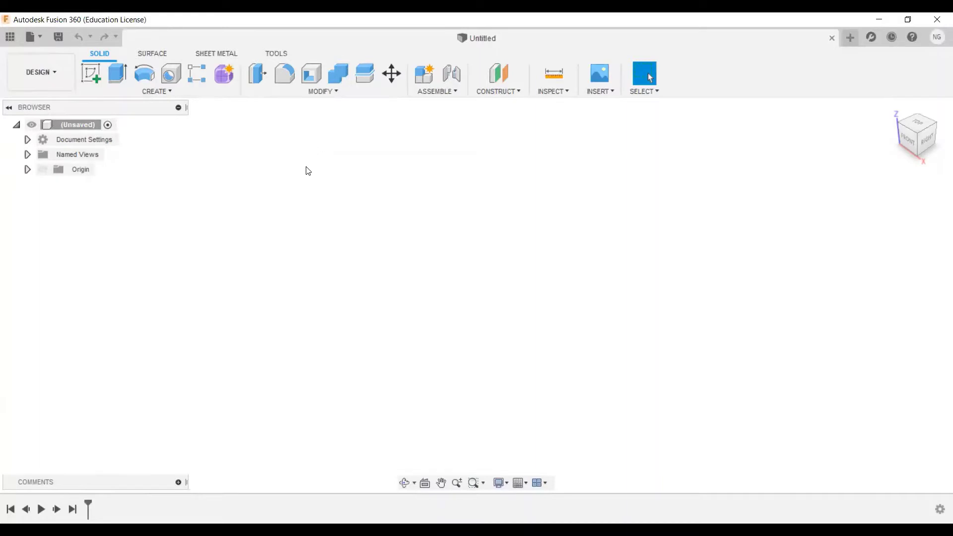
Save the new design under the name 'Piston'.
left_click(42, 37)
left_click(53, 166)
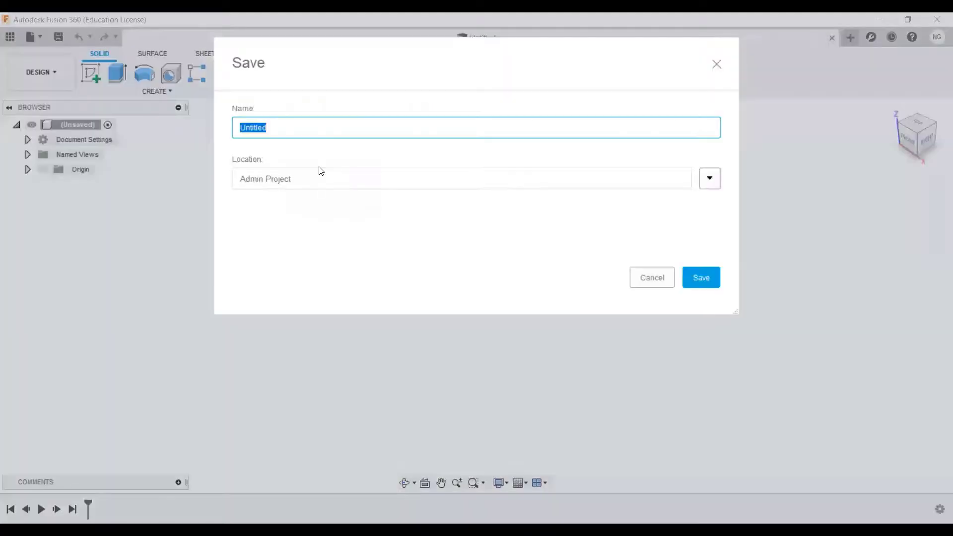
type("Piston")
left_click(700, 279)
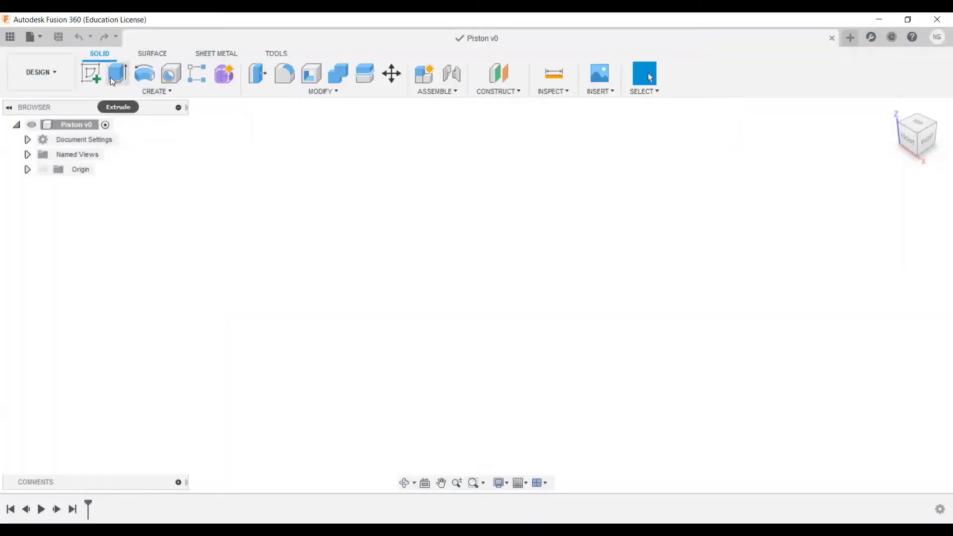
On the front plane, sketch a 92 mm diameter circle centred at the origin and finish the sketch.
left_click(92, 77)
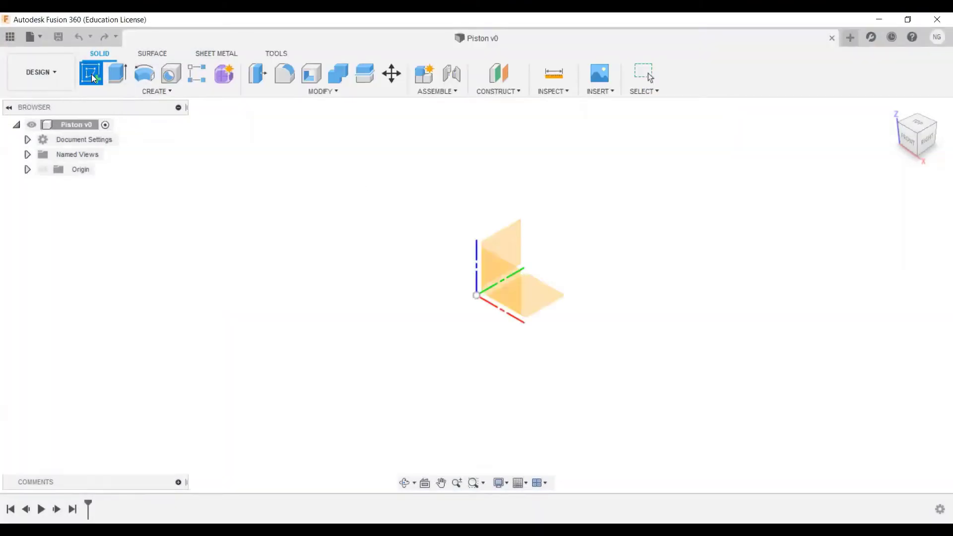
left_click(516, 301)
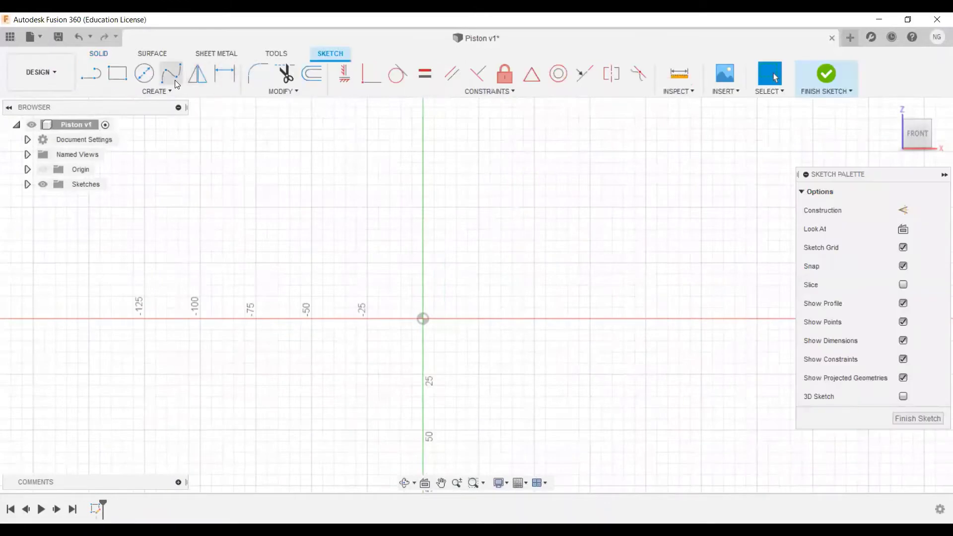
key("c")
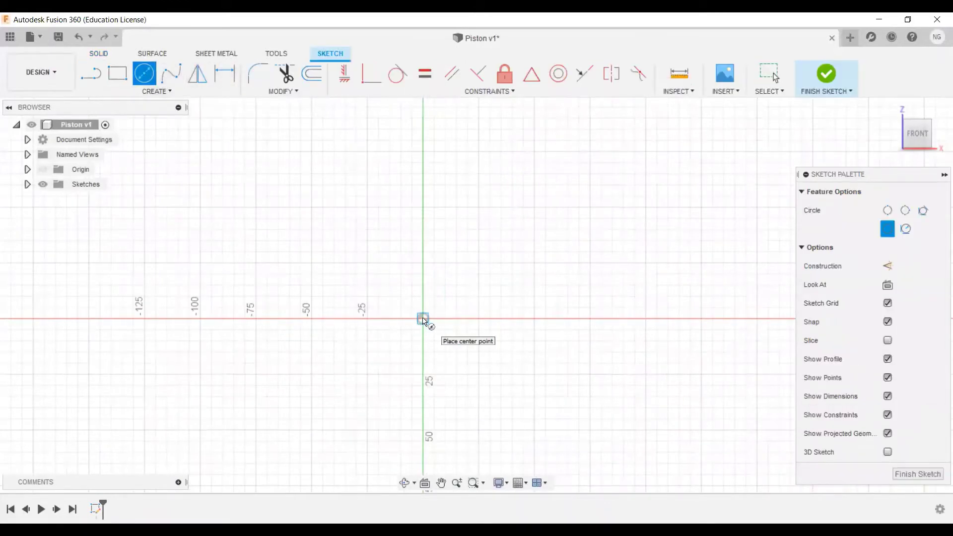
left_click(427, 328)
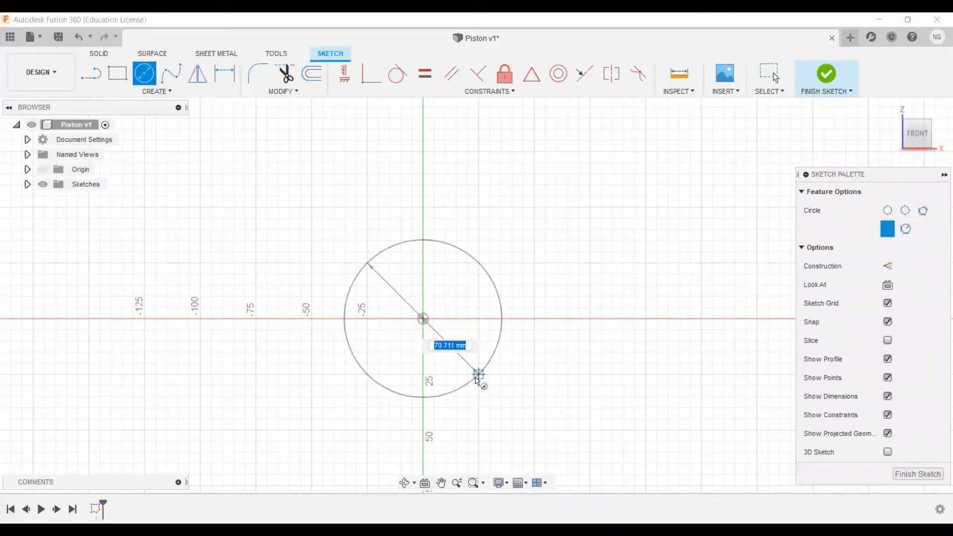
type("92")
key("Return")
key("Escape")
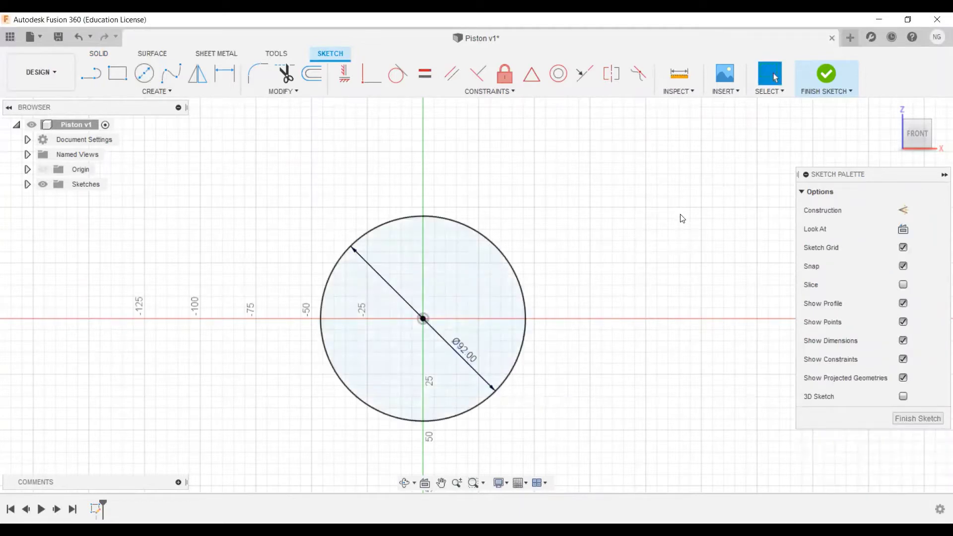
middle_click_drag(571, 247, 567, 207)
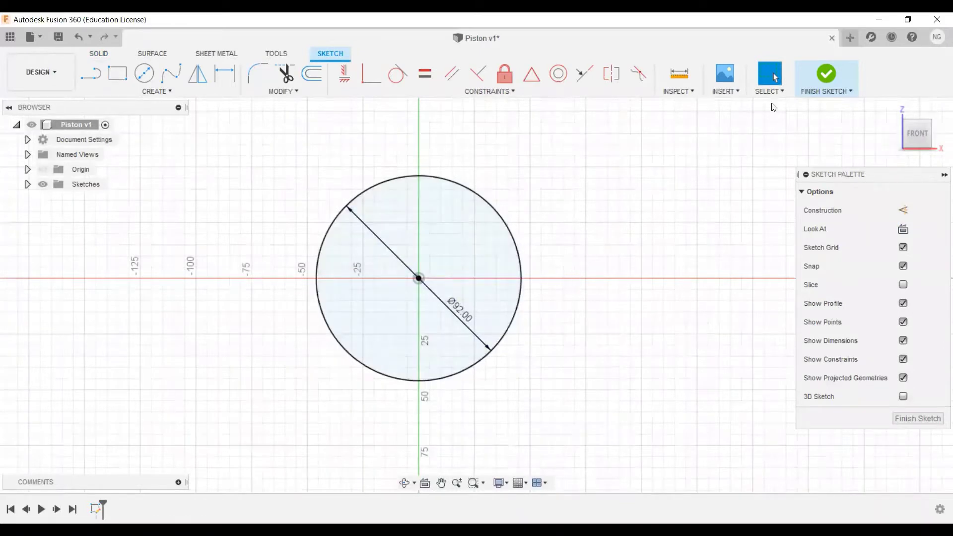
left_click(826, 76)
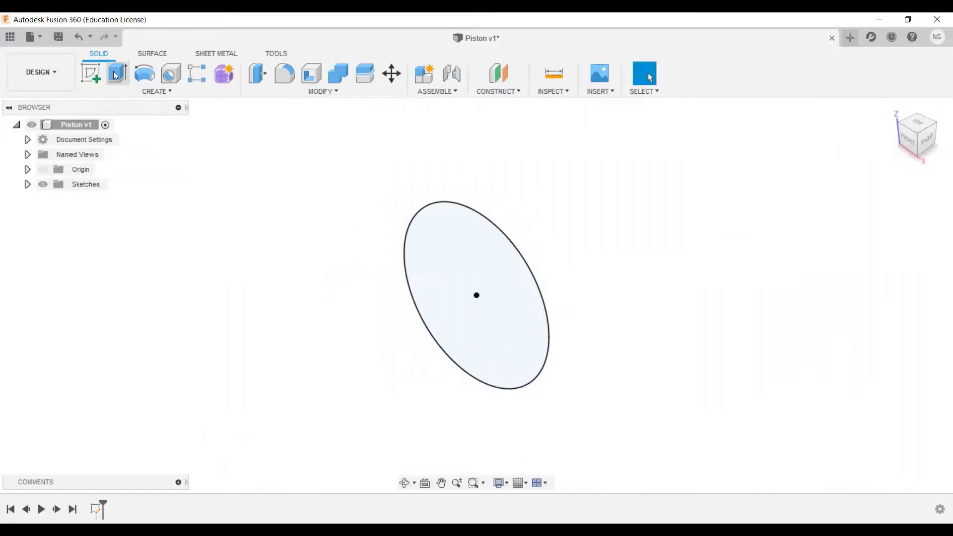
Extrude the circle 45 mm into a solid cylinder.
left_click(116, 75)
type("45")
key("Return")
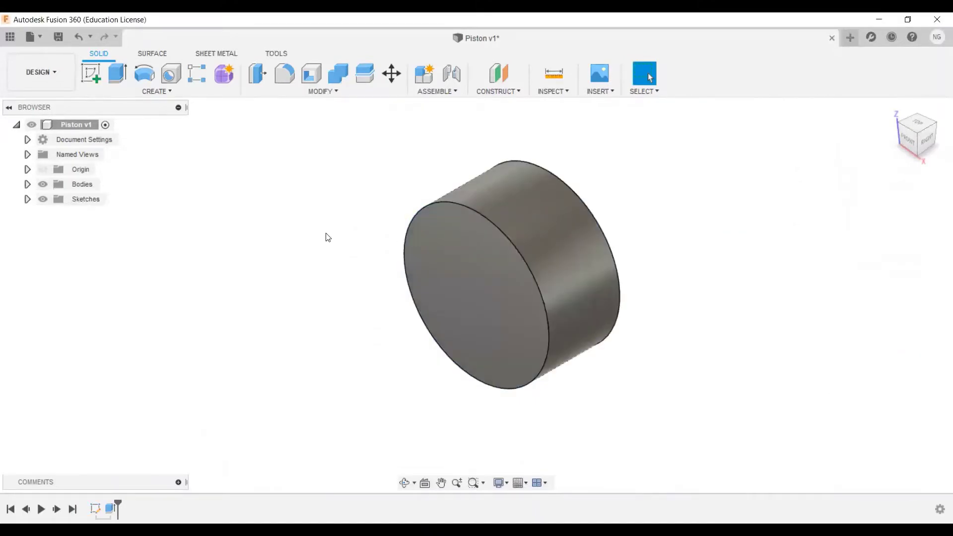
middle_click_drag(360, 271, 443, 217, "shift")
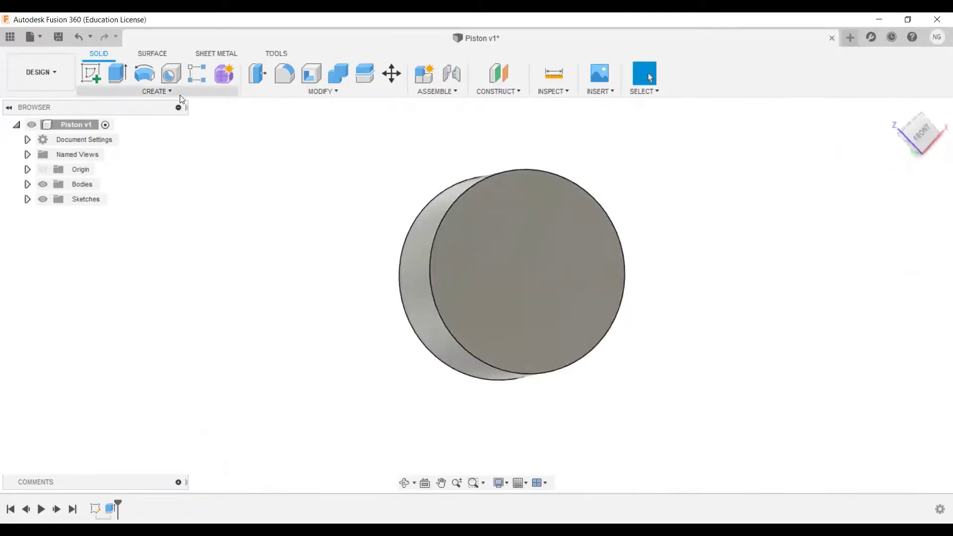
Shell the cylinder with 3 mm inside thickness, leaving the end face open.
left_click(323, 92)
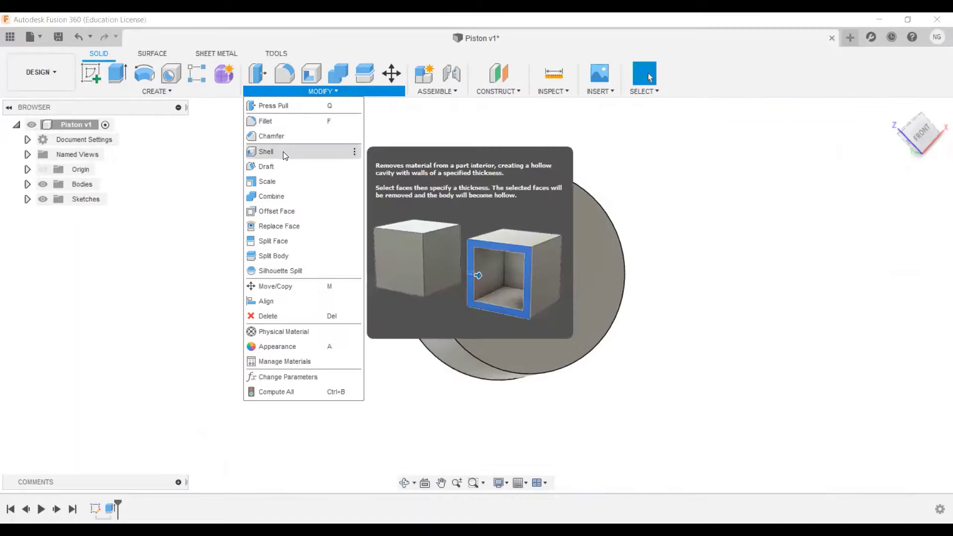
left_click(283, 151)
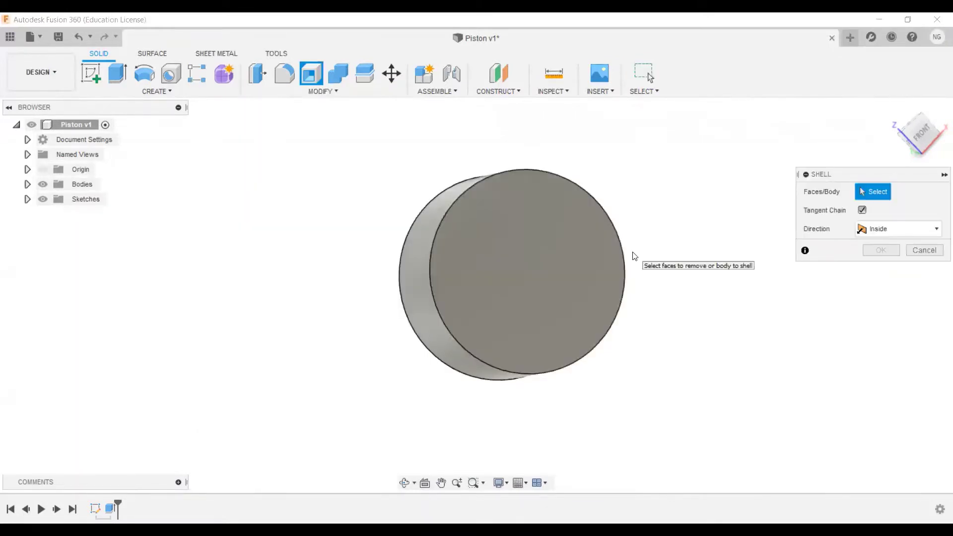
left_click(557, 257)
left_click(904, 230)
type("3")
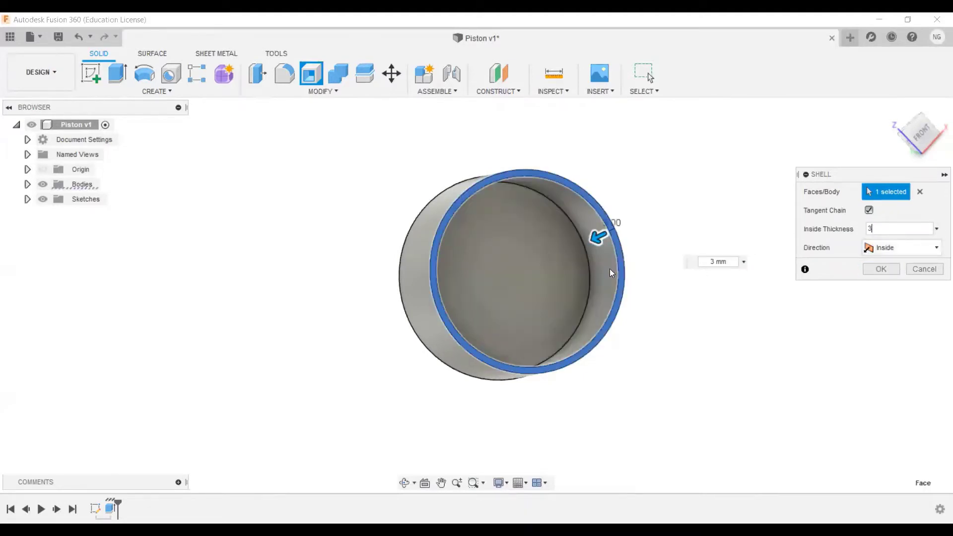
middle_click_drag(606, 189, 694, 221, "shift")
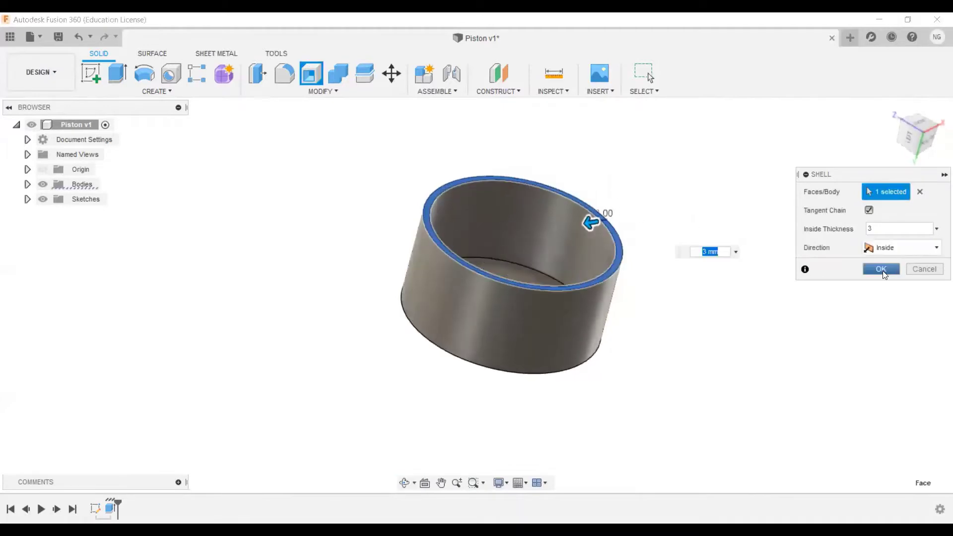
Confirm the 3 mm shell and add a section analysis through the XY plane.
left_click(882, 269)
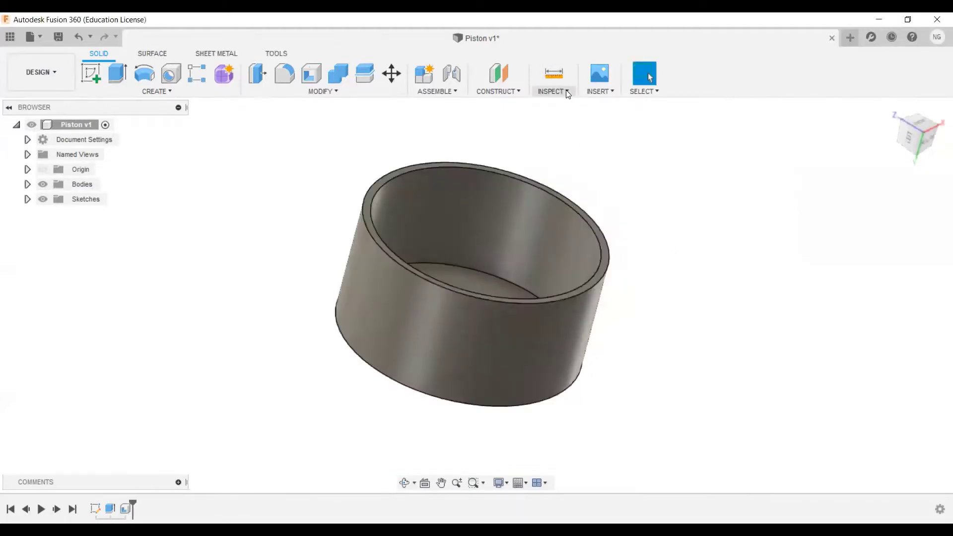
left_click(571, 94)
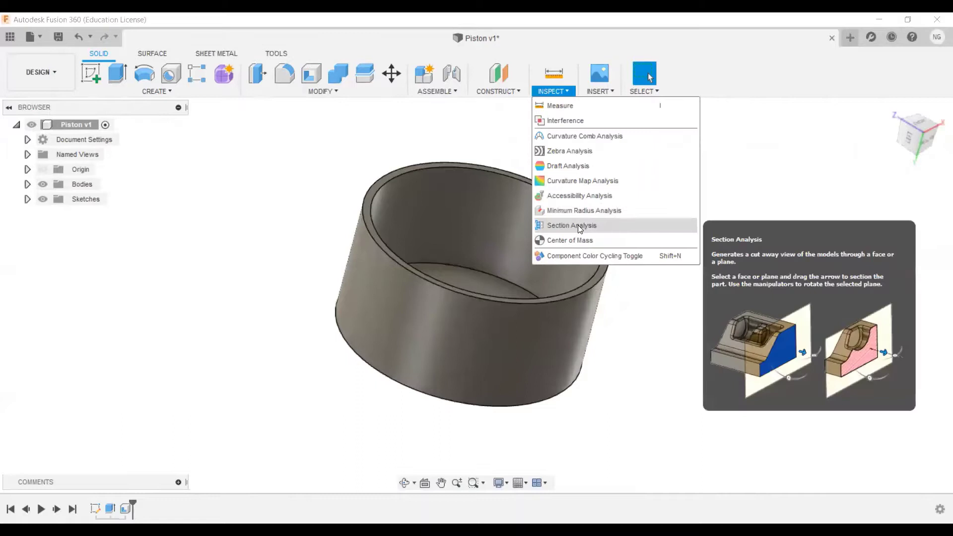
left_click(579, 229)
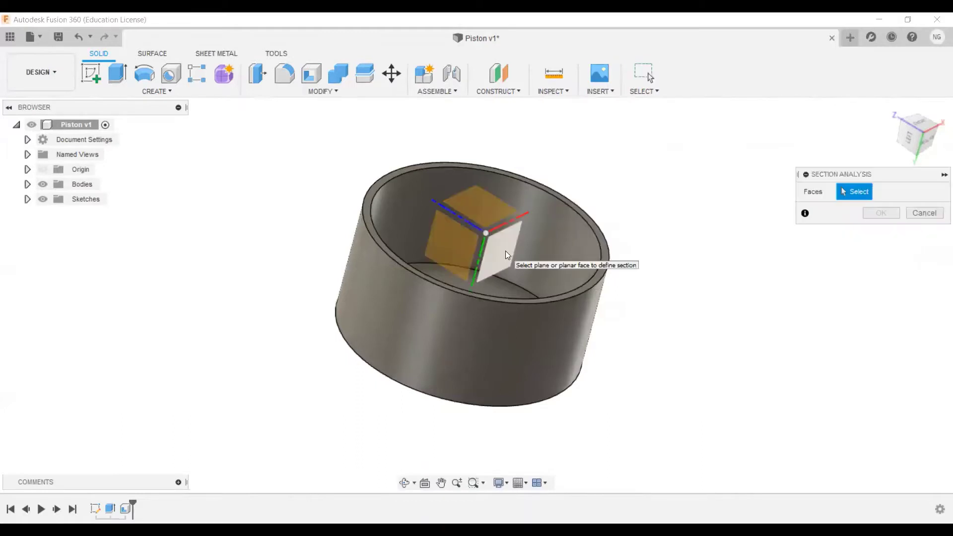
left_click(506, 251)
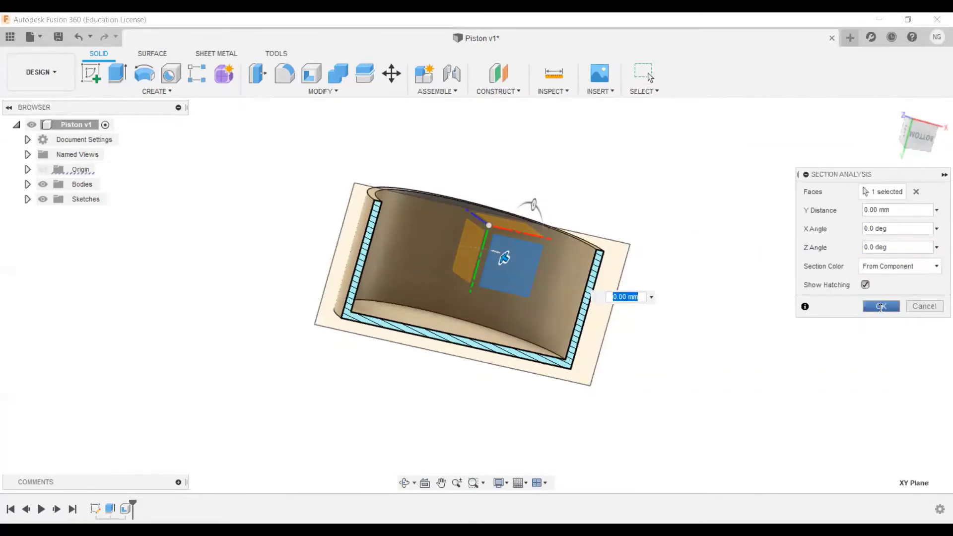
left_click(881, 306)
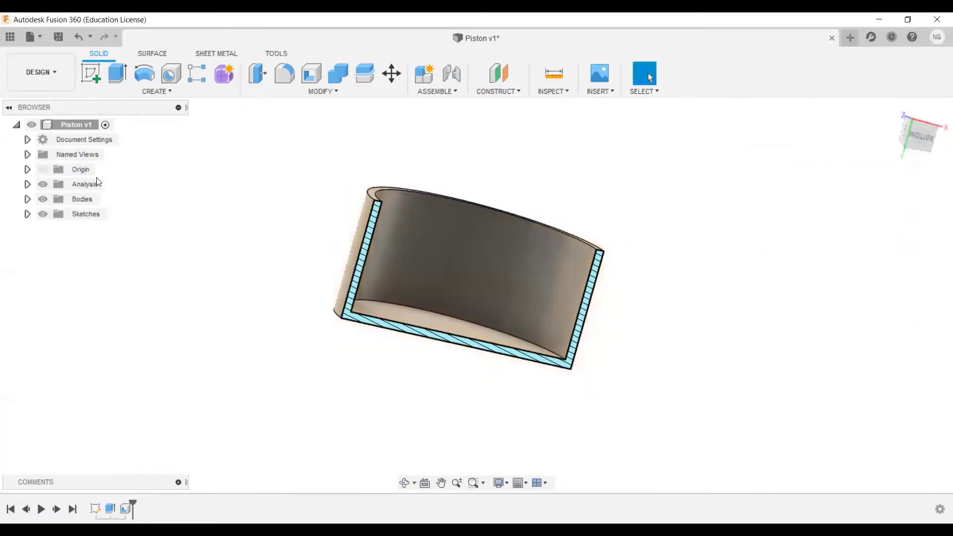
Toggle Section1's visibility in the Analysis folder, leaving it hidden, and look inside the cylinder.
left_click(27, 184)
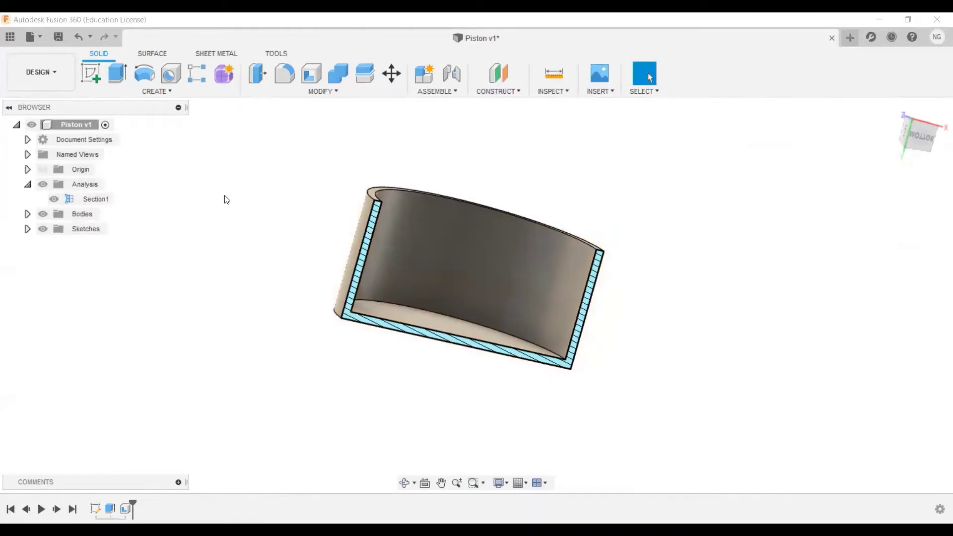
left_click(54, 198)
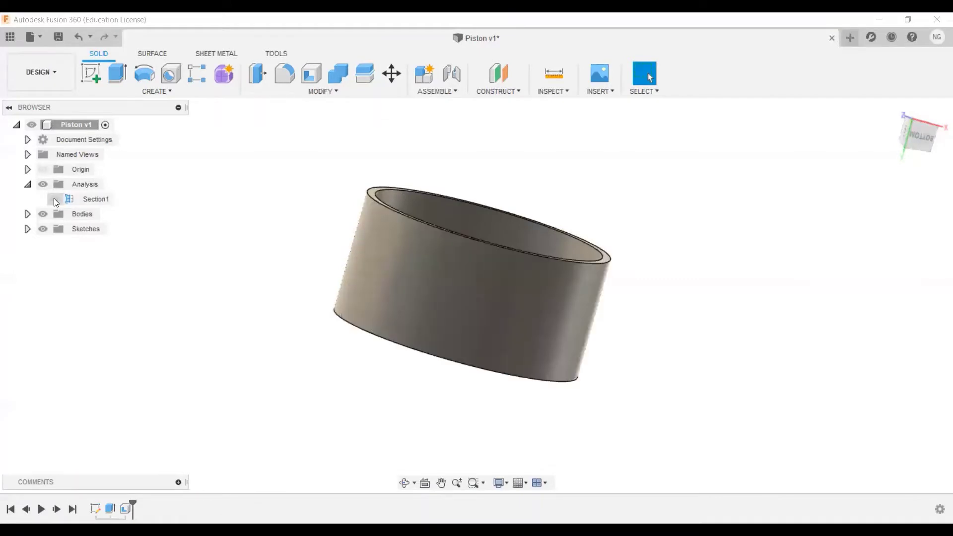
left_click(54, 198)
left_click(54, 198)
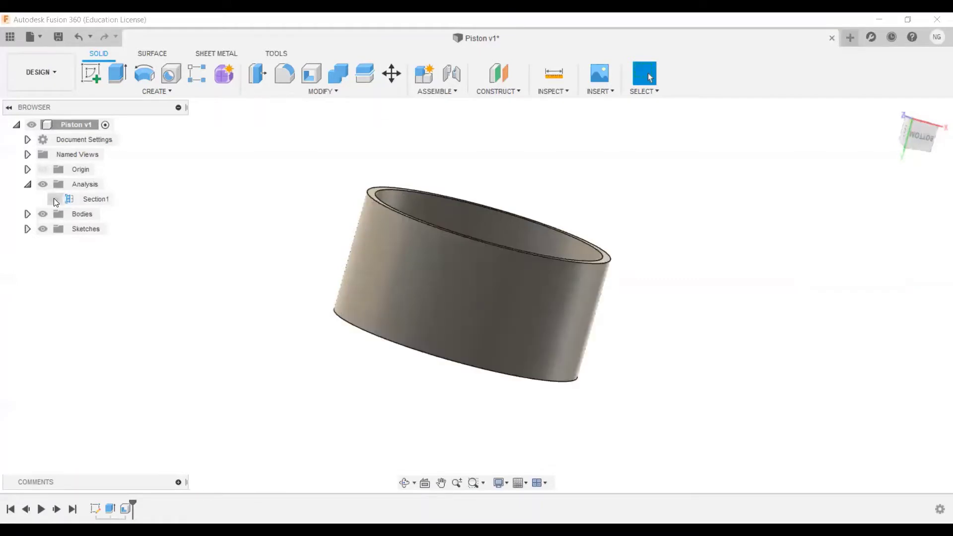
left_click(28, 185)
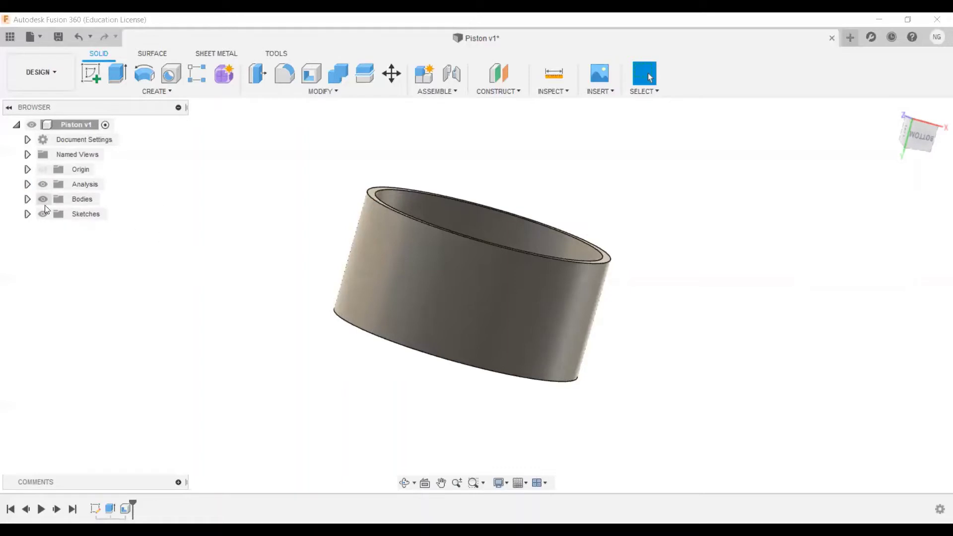
middle_click_drag(265, 243, 155, 210, "shift")
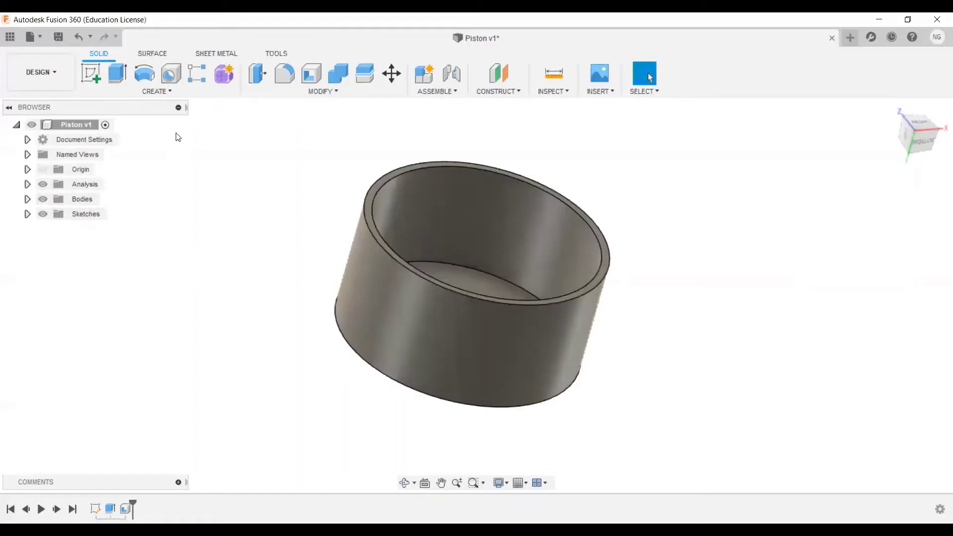
Undo back through the visibility changes and remove the section analysis.
left_click(79, 37)
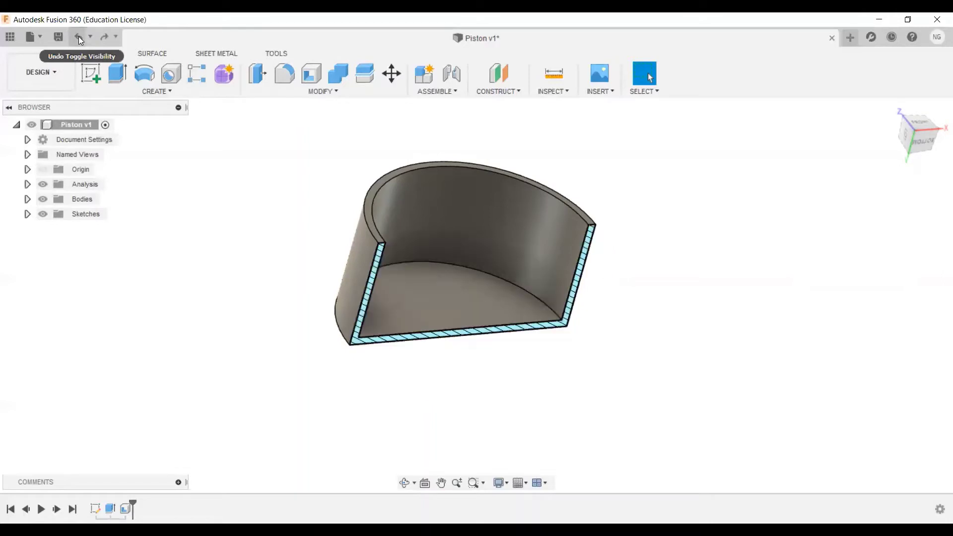
left_click(79, 37)
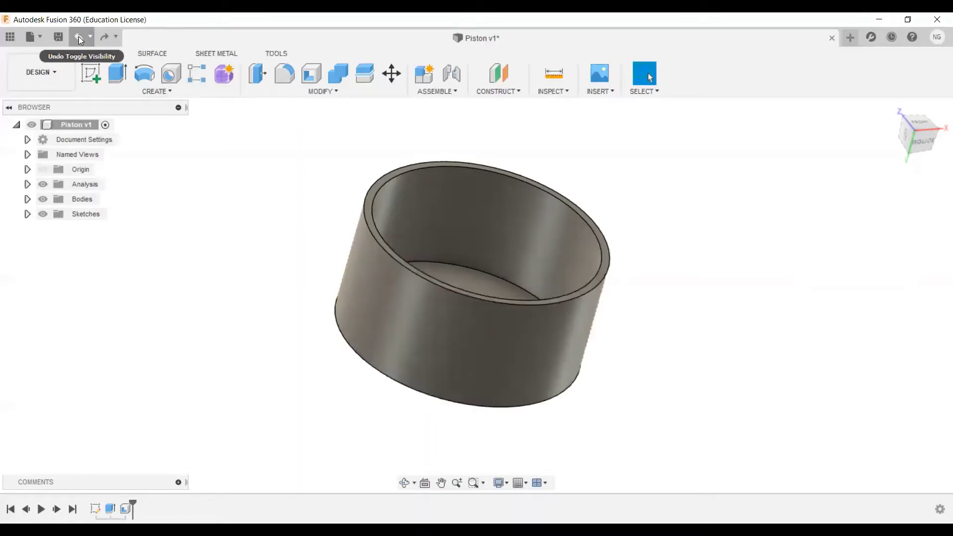
left_click(79, 36)
left_click(78, 37)
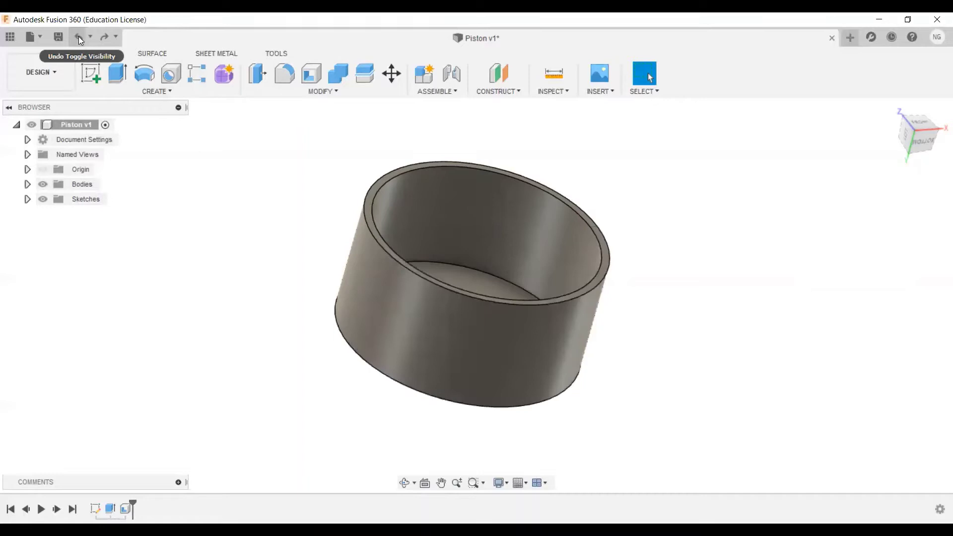
Undo the shell so the cylinder is solid, then start a sketch on the XZ plane.
left_click(78, 37)
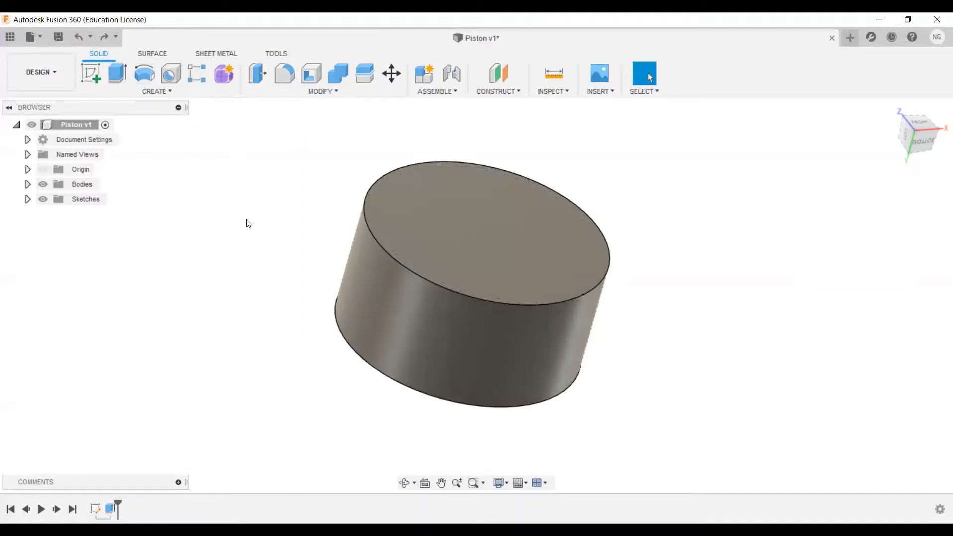
middle_click_drag(245, 221, 231, 204, "shift")
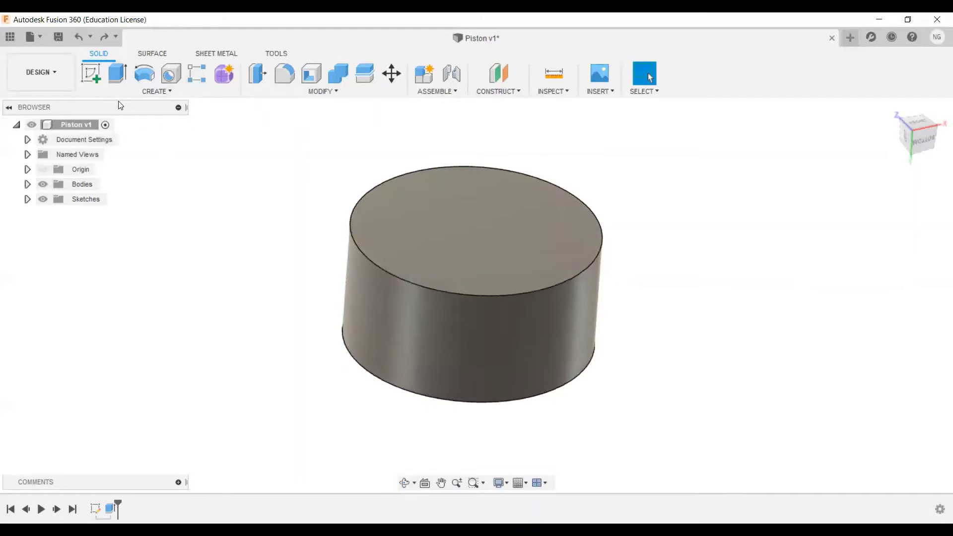
left_click(90, 72)
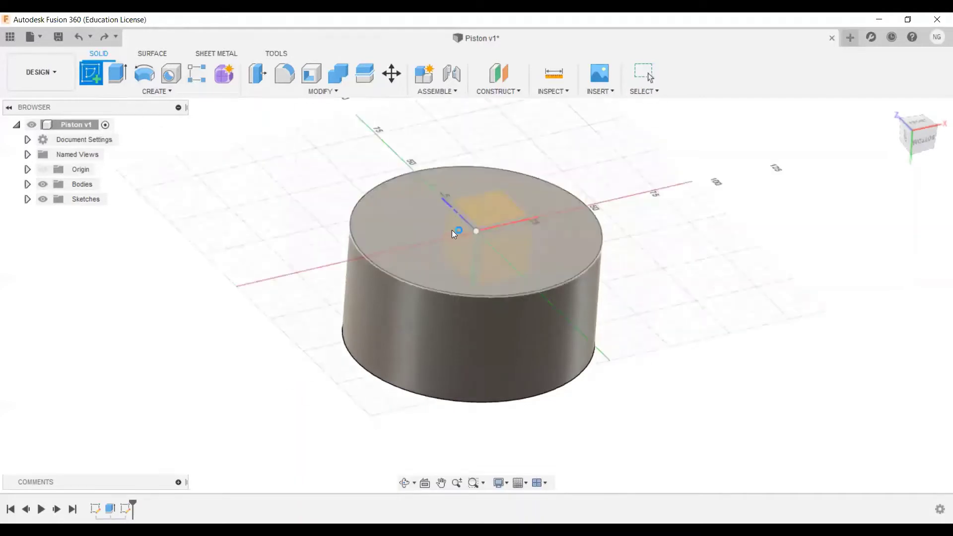
left_click(452, 230)
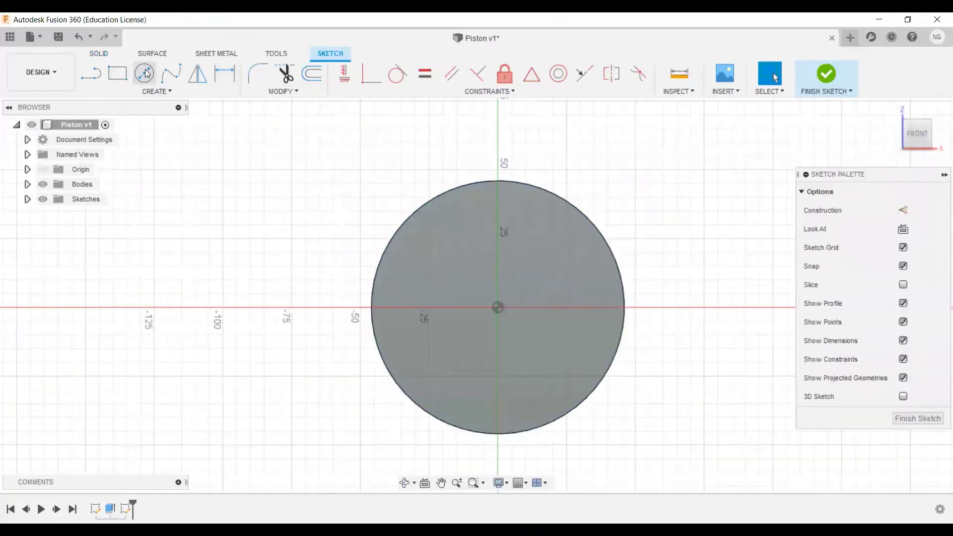
Draw an 88 mm diameter circle centred on the sketch origin.
left_click(144, 73)
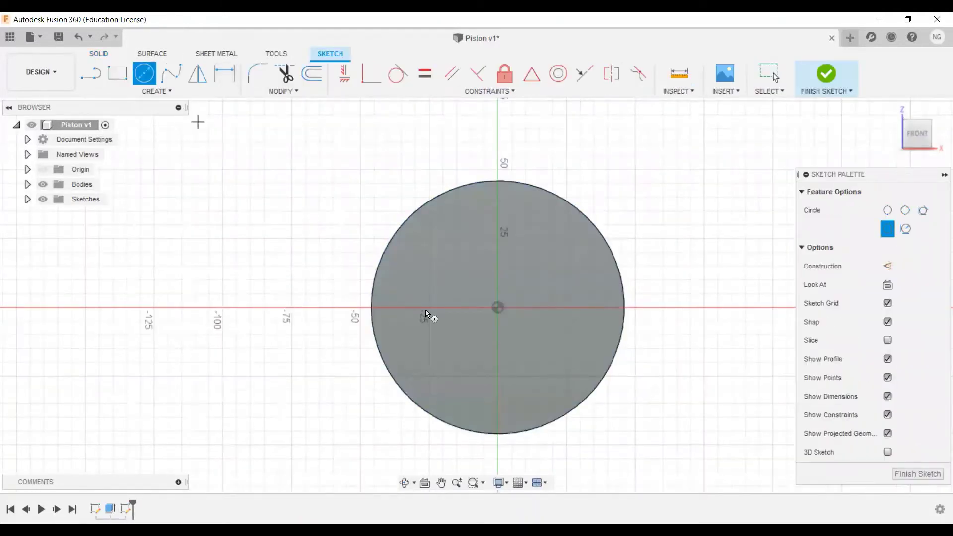
left_click(502, 313)
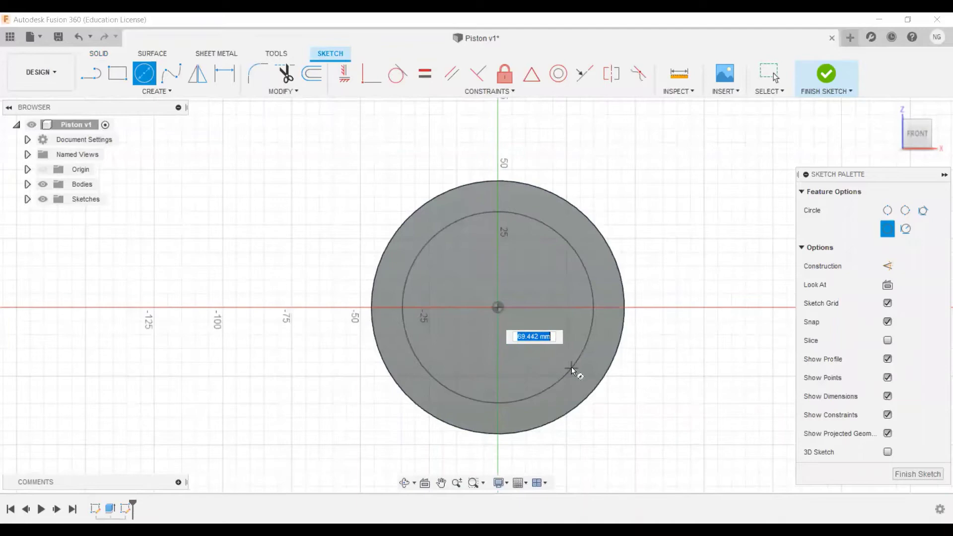
type("88")
key("Tab")
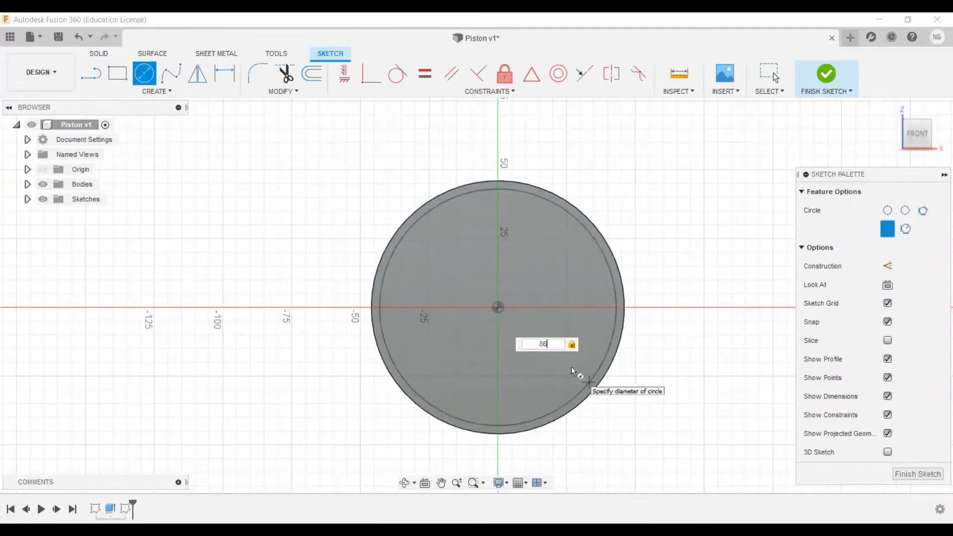
key("Return")
Orbit around the model to check the circle from above, below and the side.
mouse_move(533, 341)
middle_mouse_down("shift")
mouse_move(559, 330)
mouse_move(550, 239)
middle_mouse_up("shift")
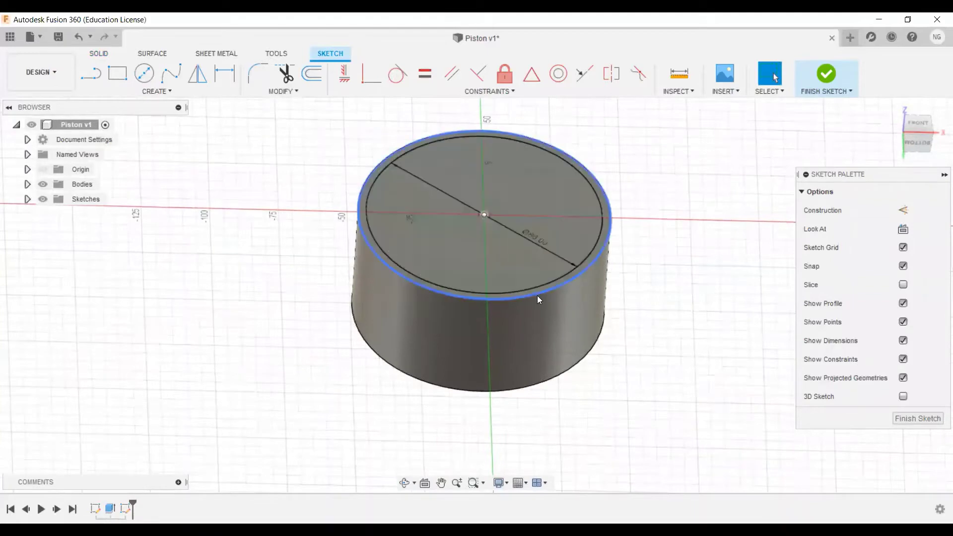
left_click(603, 233)
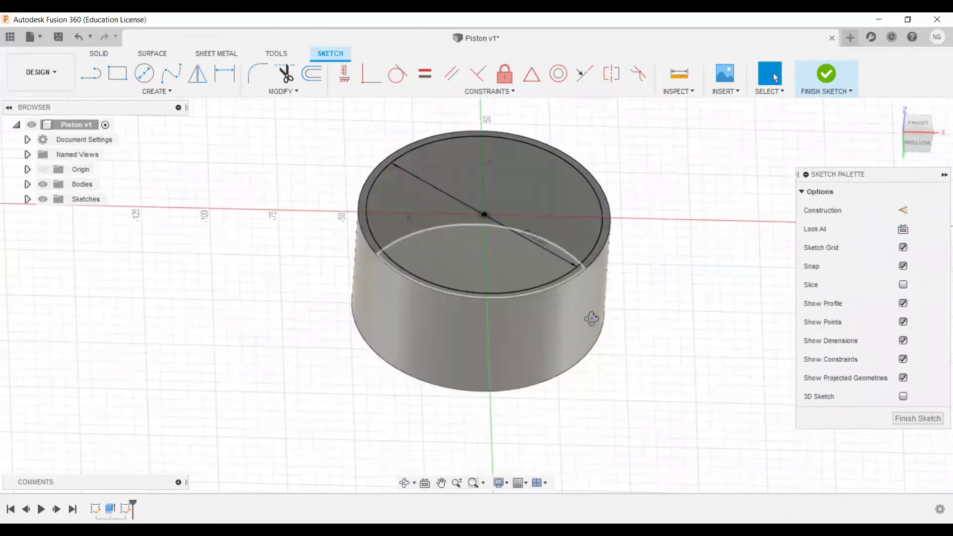
middle_click_drag(591, 319, 481, 348, "shift")
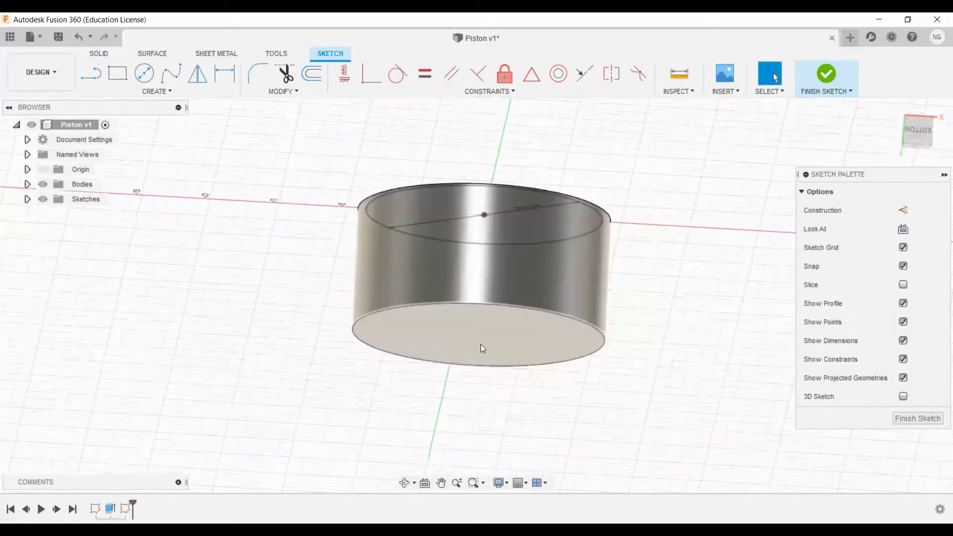
middle_click_drag(658, 273, 563, 335, "shift")
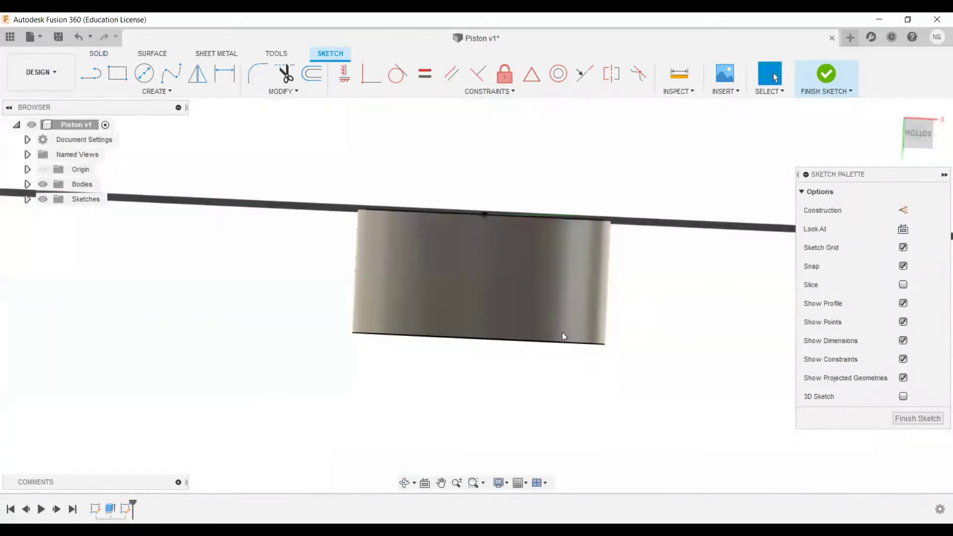
middle_click_drag(548, 296, 320, 166, "shift")
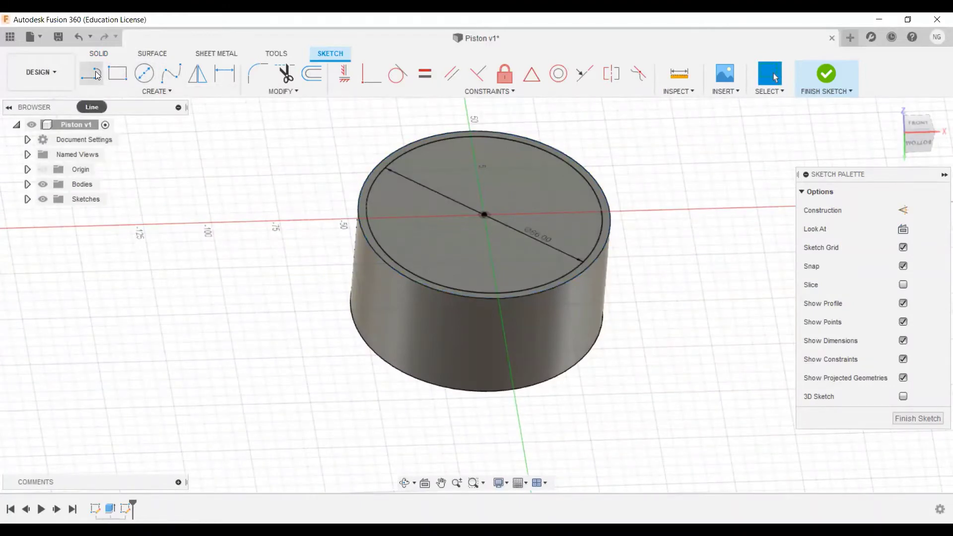
Finish the sketch and extrude the inner circle -39 mm as a cut into the cylinder.
left_click(825, 73)
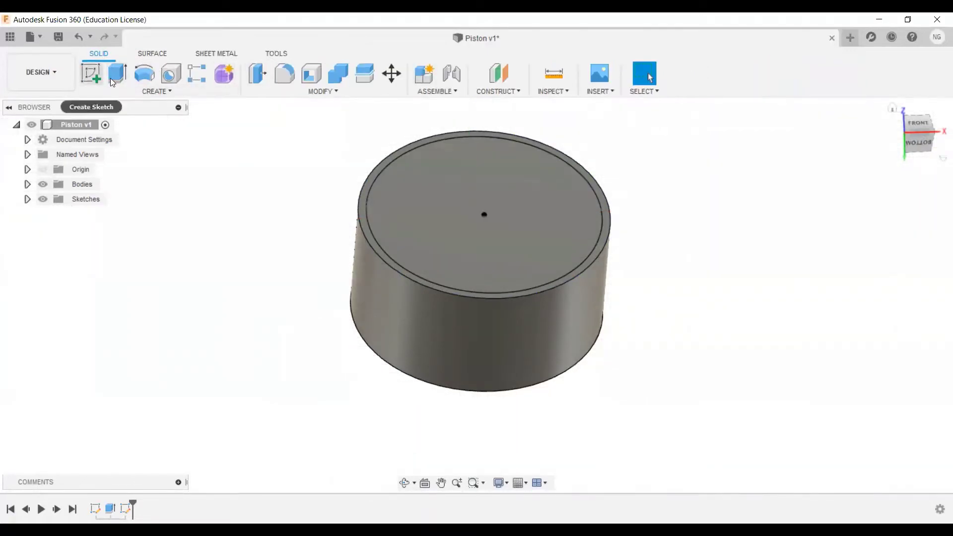
left_click(115, 77)
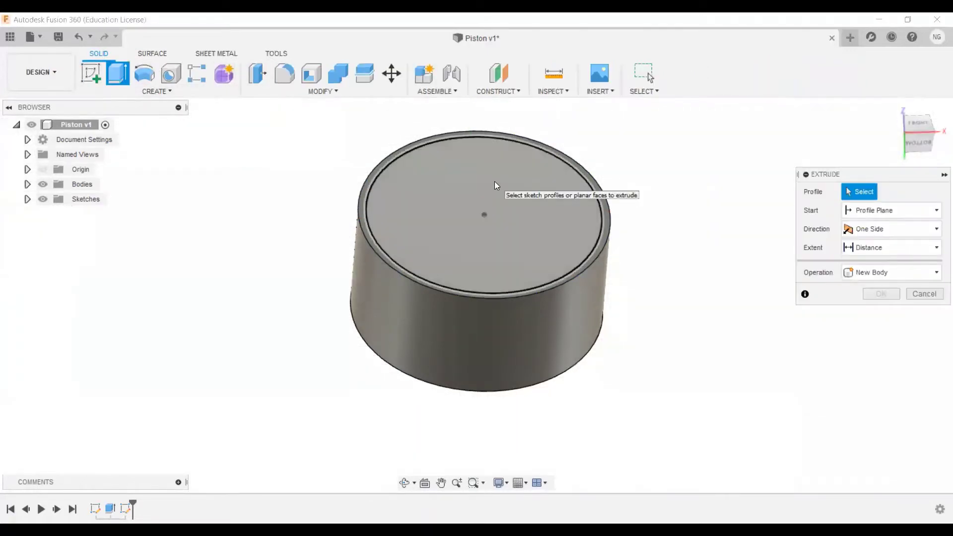
left_click(494, 182)
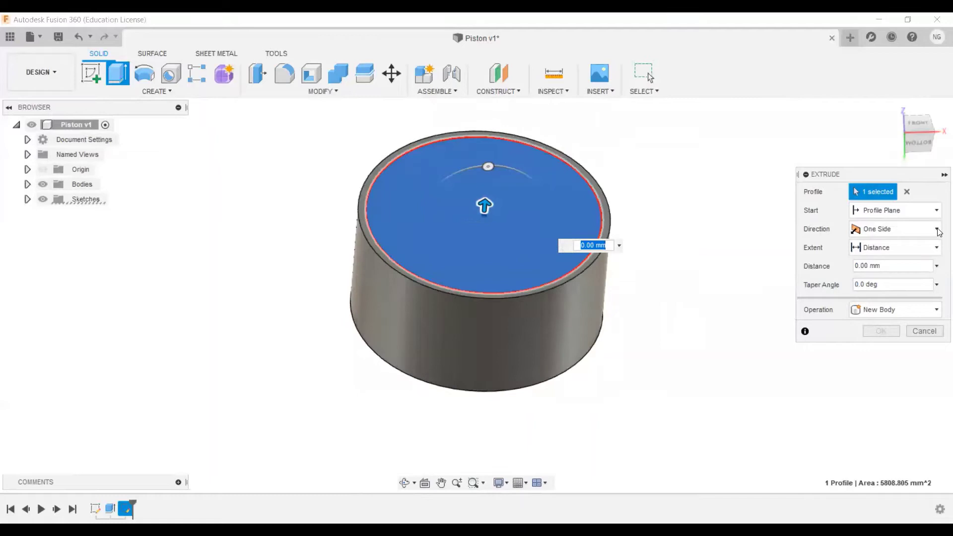
left_click(887, 266)
type("-39")
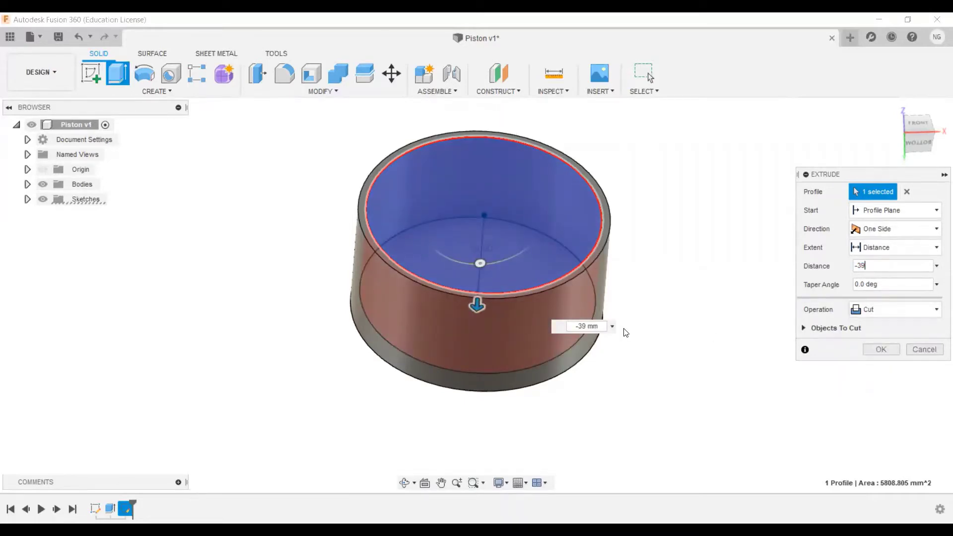
middle_click_drag(626, 333, 633, 291, "shift")
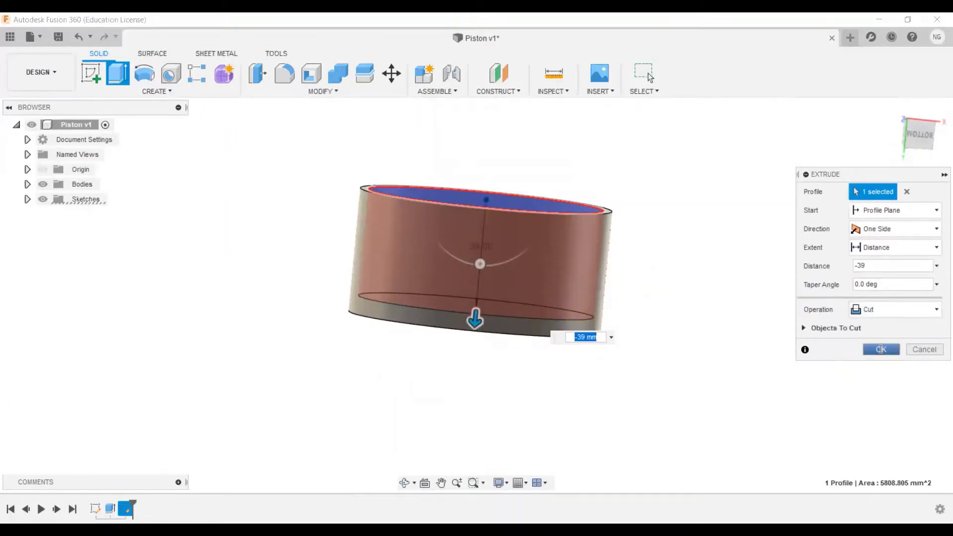
left_click(881, 349)
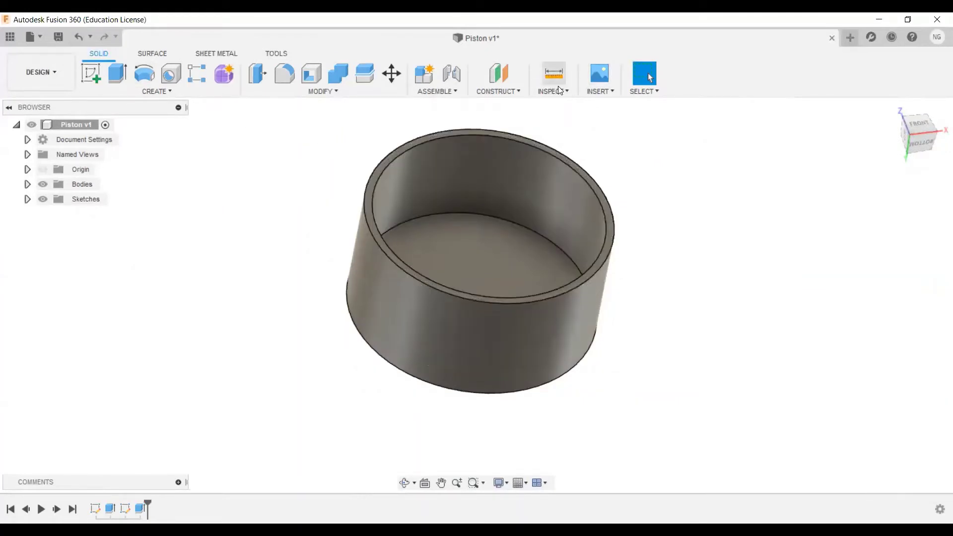
Add a section analysis slicing through the cup's centre plane.
left_click(570, 93)
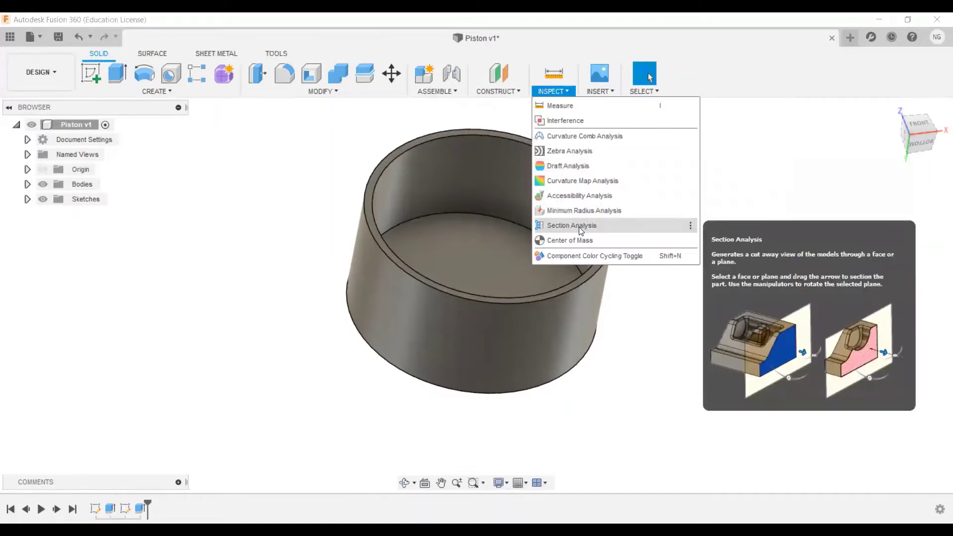
left_click(576, 226)
left_click(548, 273)
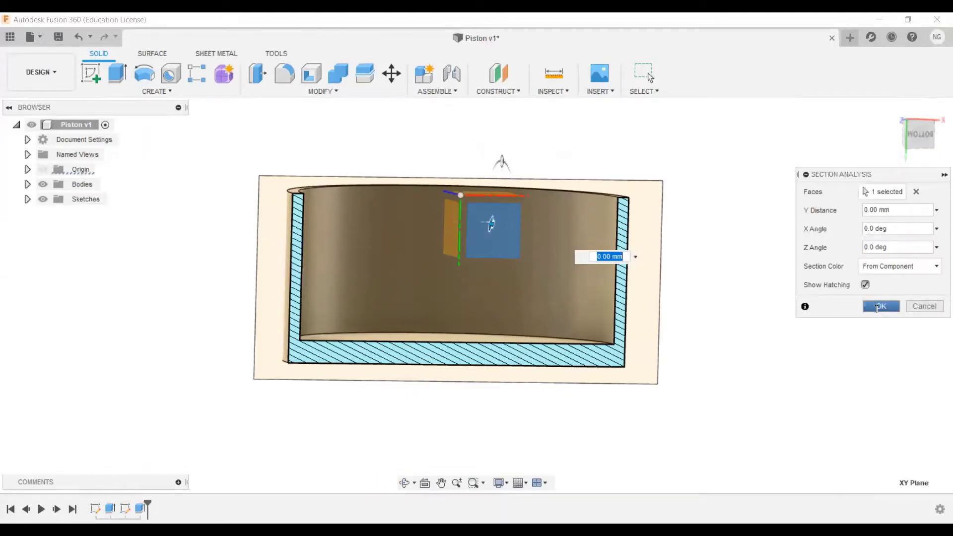
left_click(878, 307)
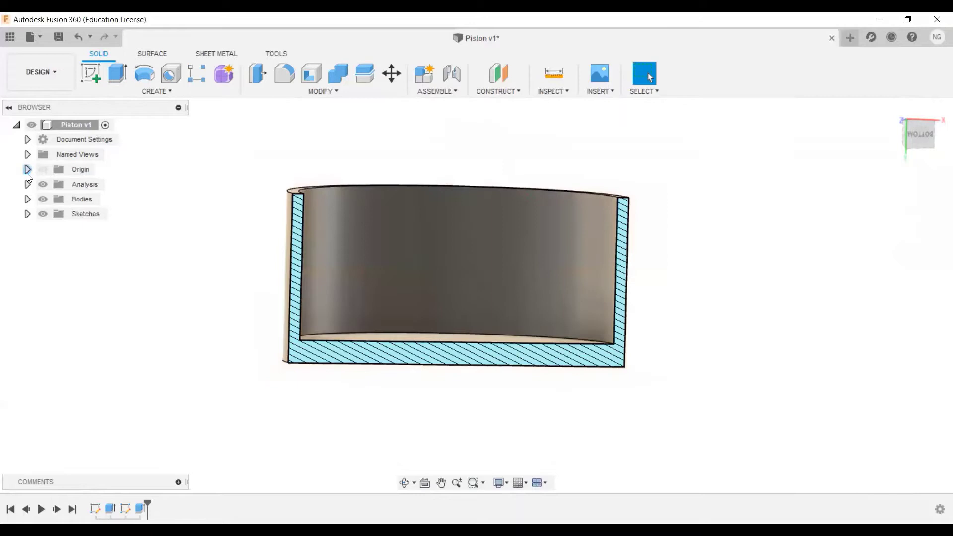
Hide Section1 in the Analysis folder so the whole cup is visible.
left_click(27, 184)
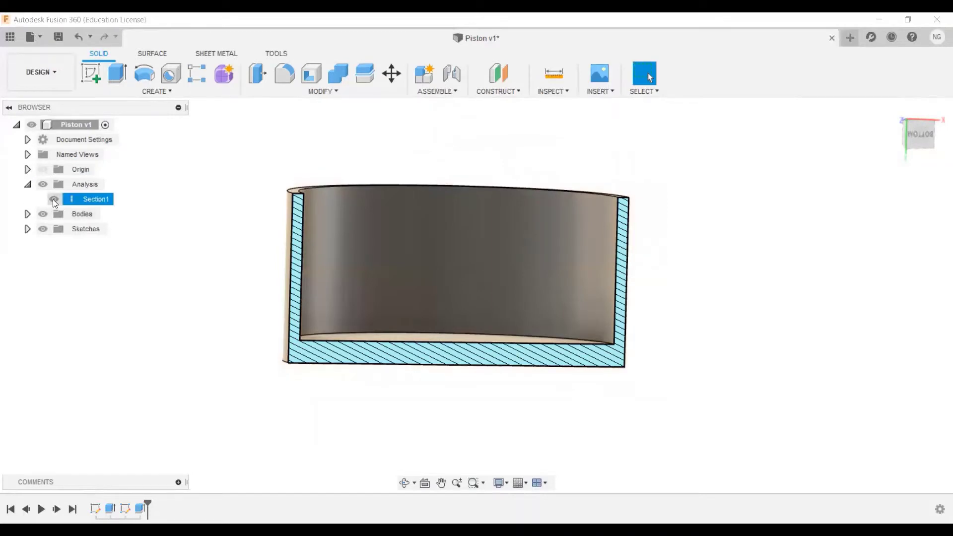
left_click(53, 199)
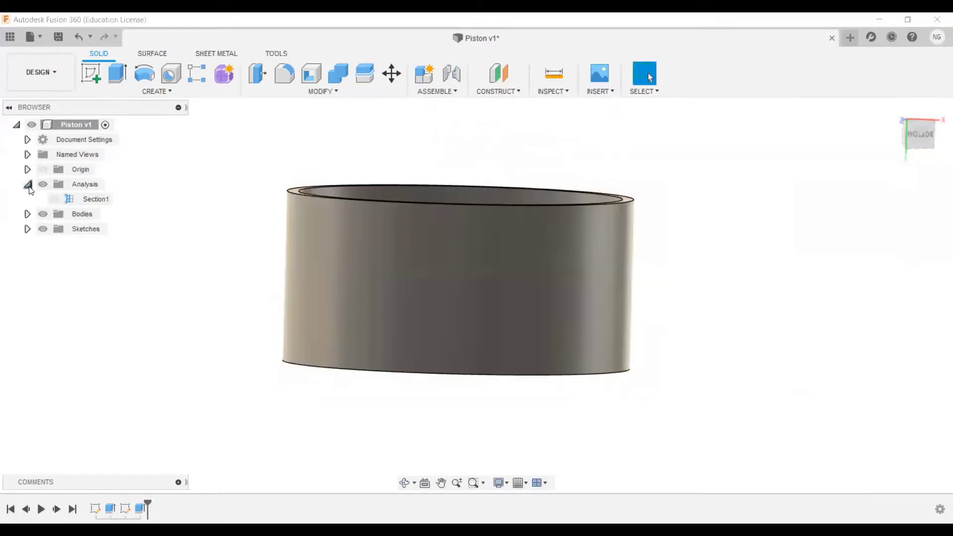
left_click(28, 184)
middle_click_drag(406, 225, 328, 247, "shift")
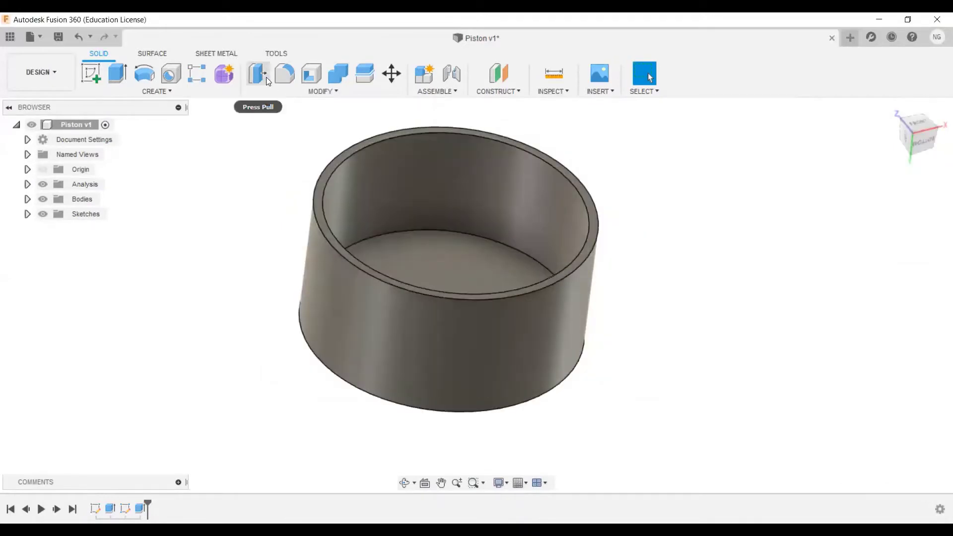
Fillet the cup's inner bottom edge as a Constant Radius fillet, entering 2 as the value.
left_click(291, 78)
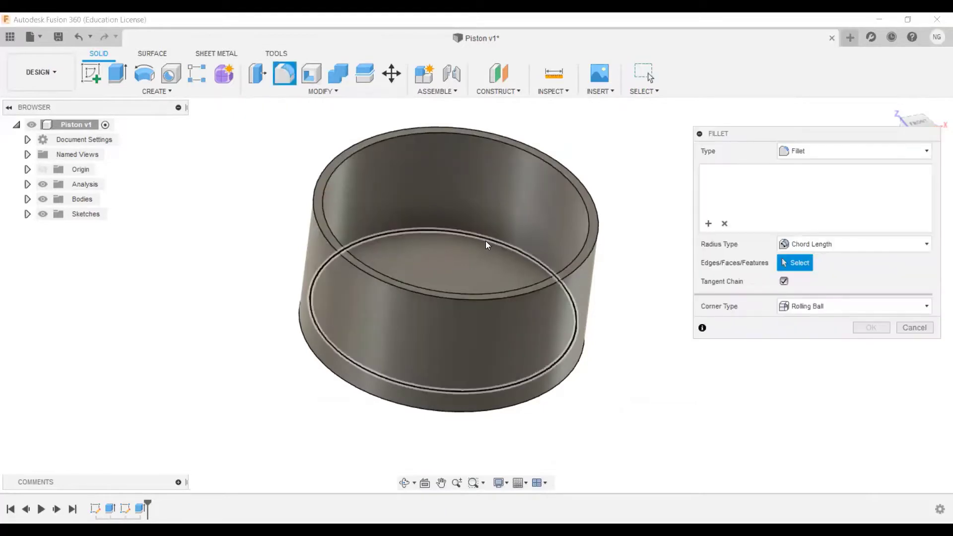
left_click(485, 241)
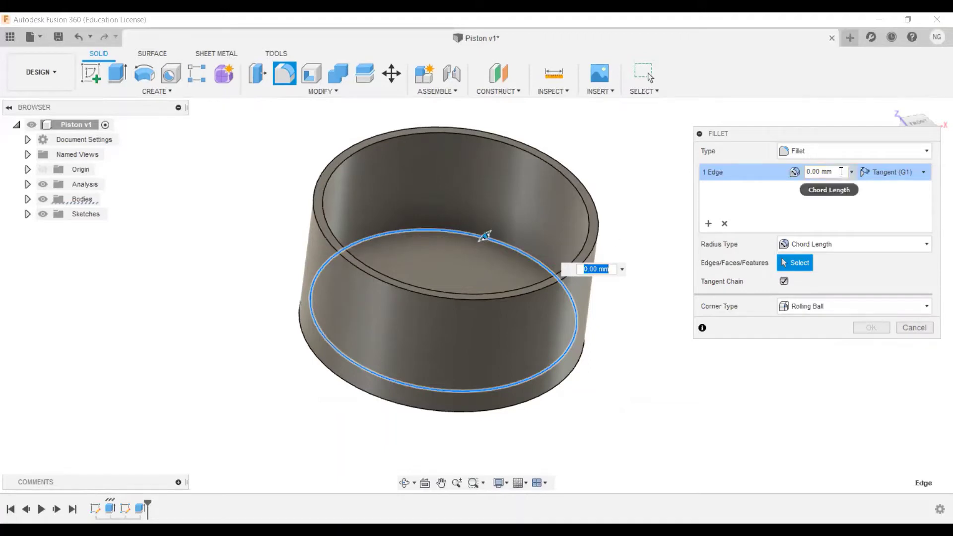
type("2")
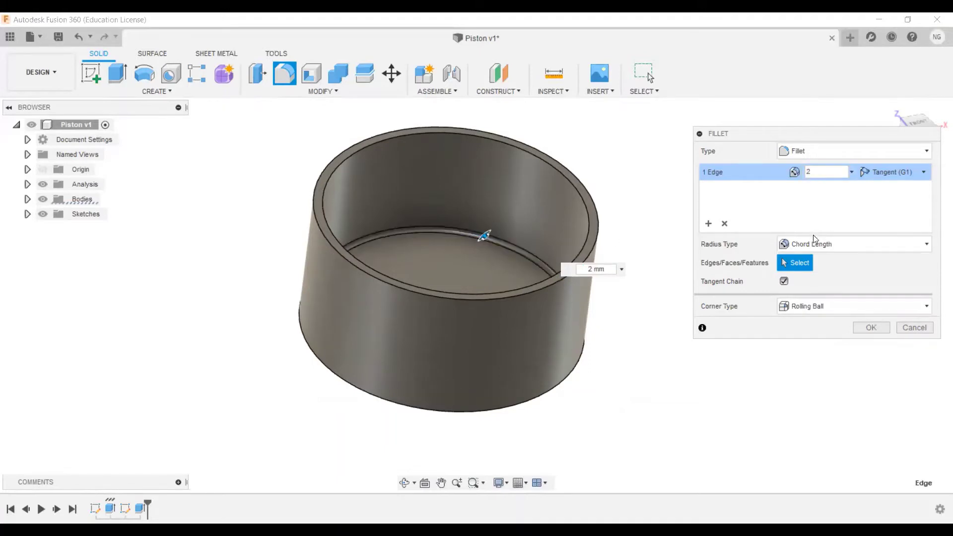
left_click(829, 243)
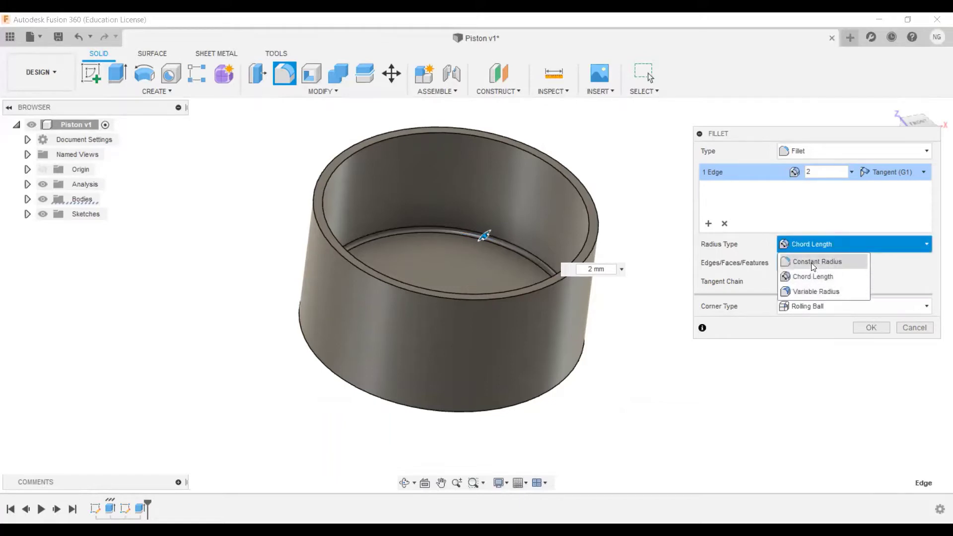
left_click(814, 262)
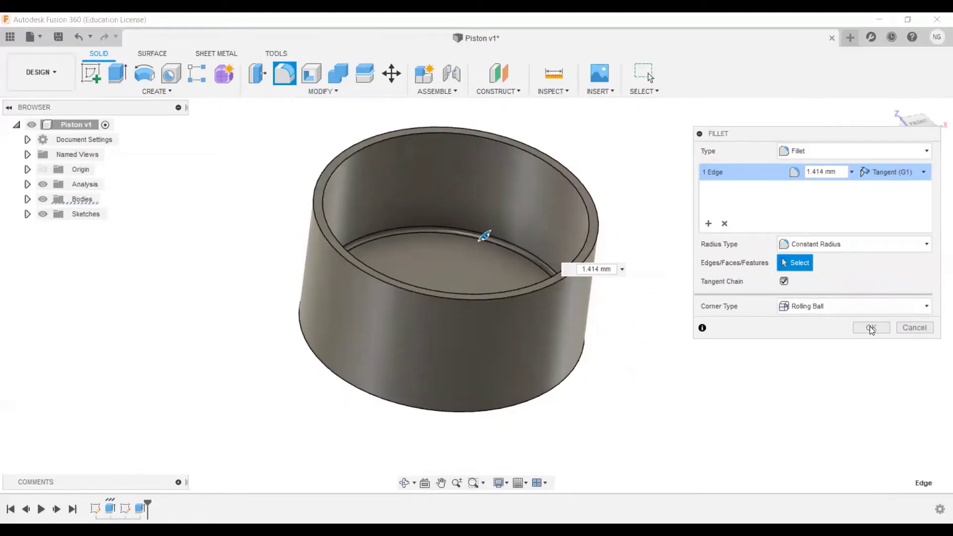
left_click(872, 328)
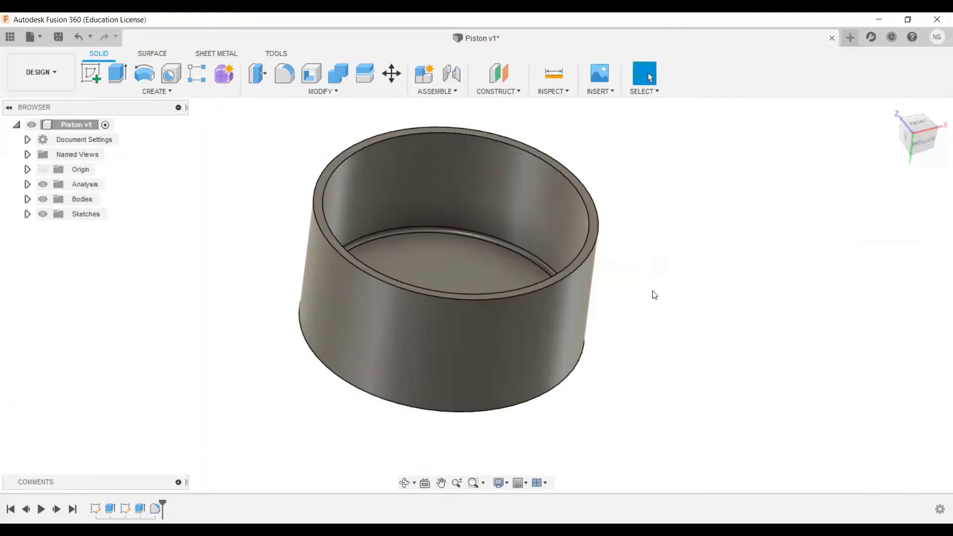
Chamfer the cup's outer bottom edge with a 1 mm equal-distance chamfer.
middle_click_drag(655, 295, 669, 221, "shift")
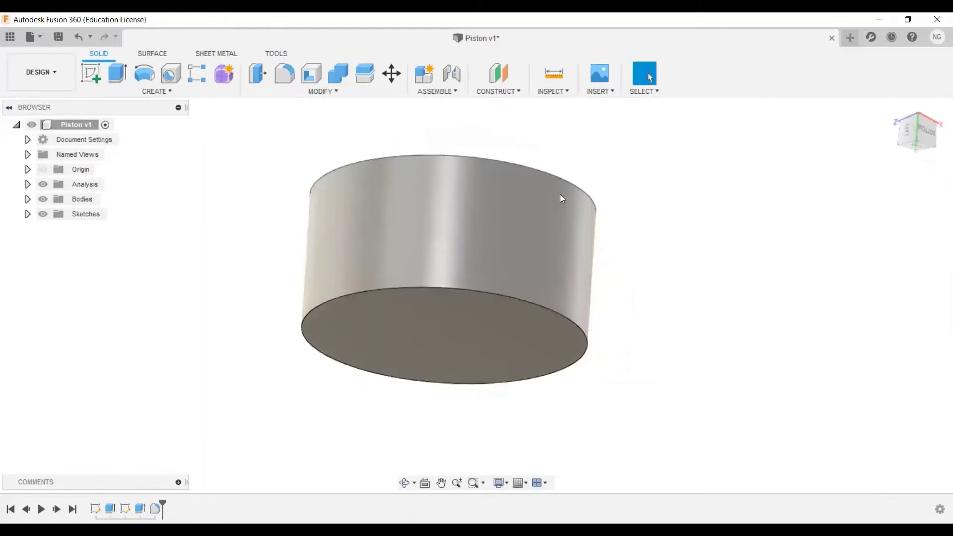
left_click(323, 92)
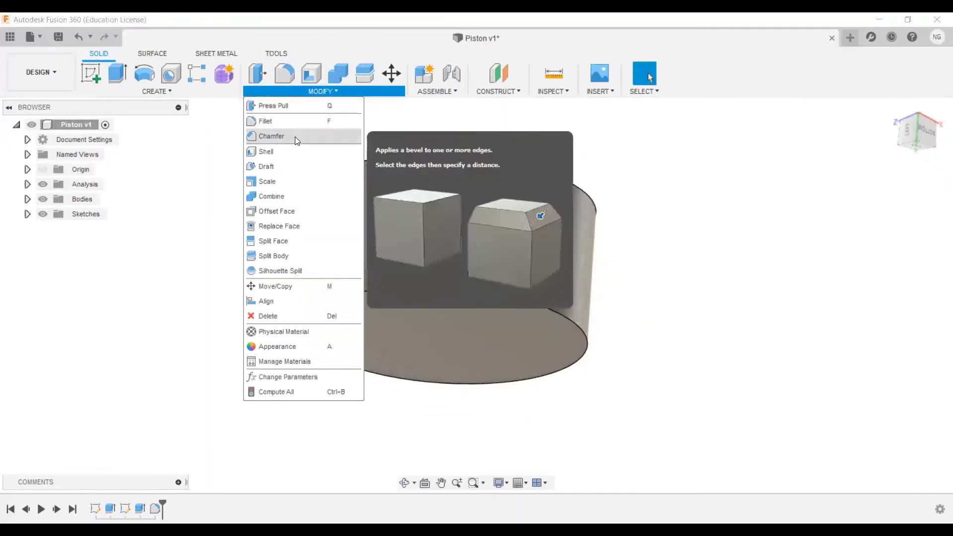
left_click(295, 137)
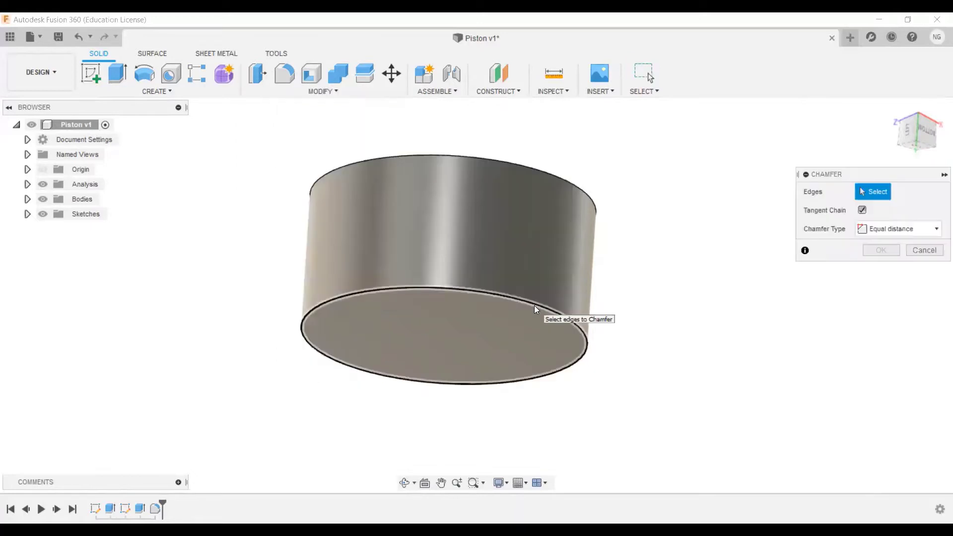
left_click(534, 307)
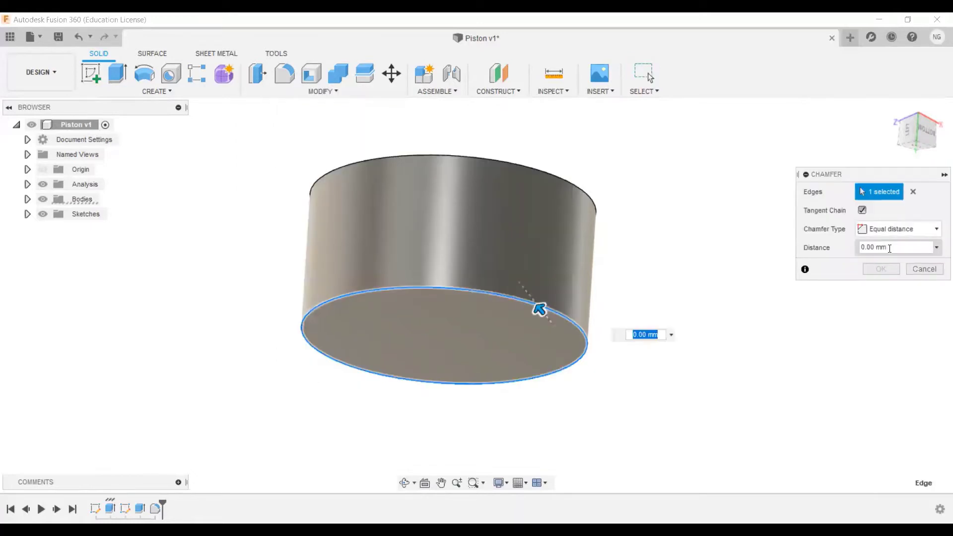
type("2")
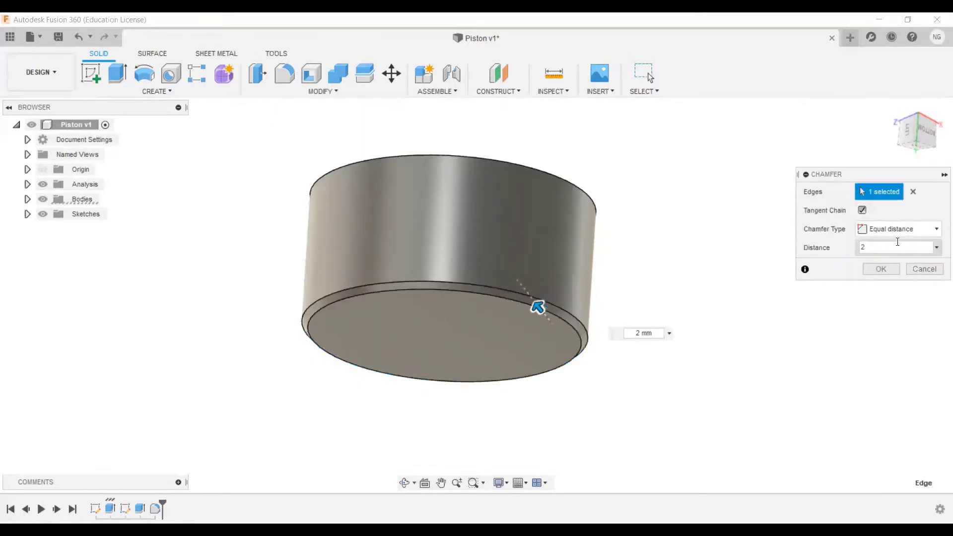
key("BackSpace")
type("1")
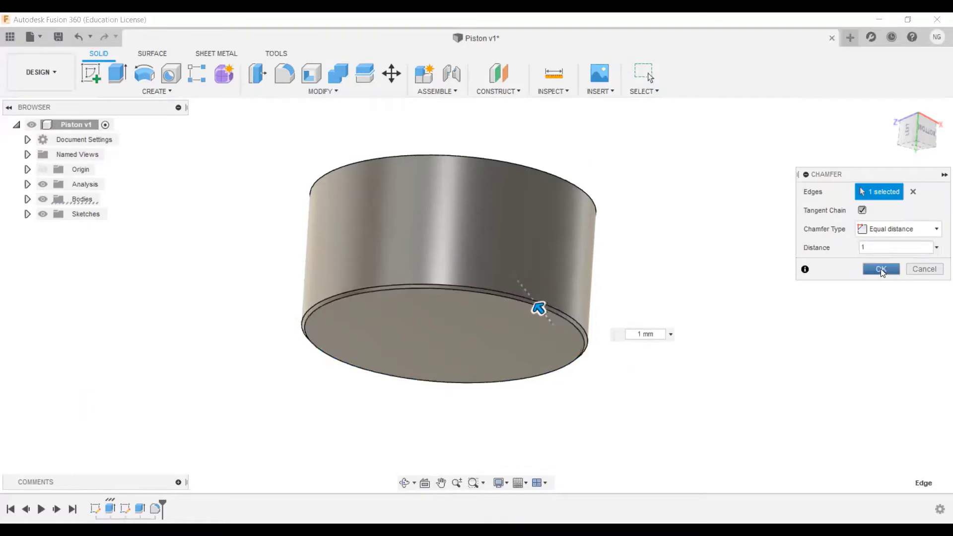
left_click(880, 270)
mouse_move(645, 323)
middle_mouse_down("shift")
mouse_move(615, 270)
mouse_move(617, 299)
mouse_move(622, 262)
middle_mouse_up("shift")
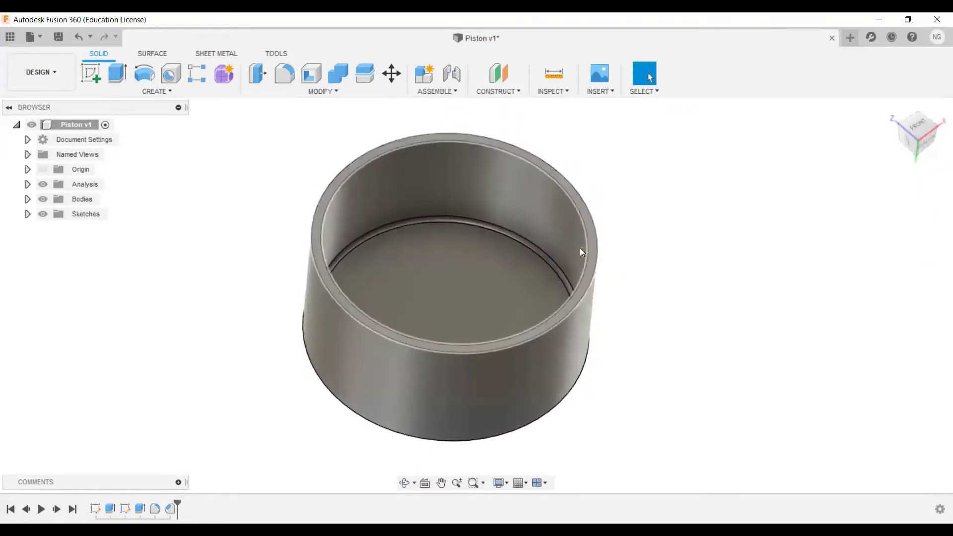
Start a sketch on the vertical plane through the piston axis, using the ViewCube to find it.
middle_click_drag(607, 266, 606, 251, "shift")
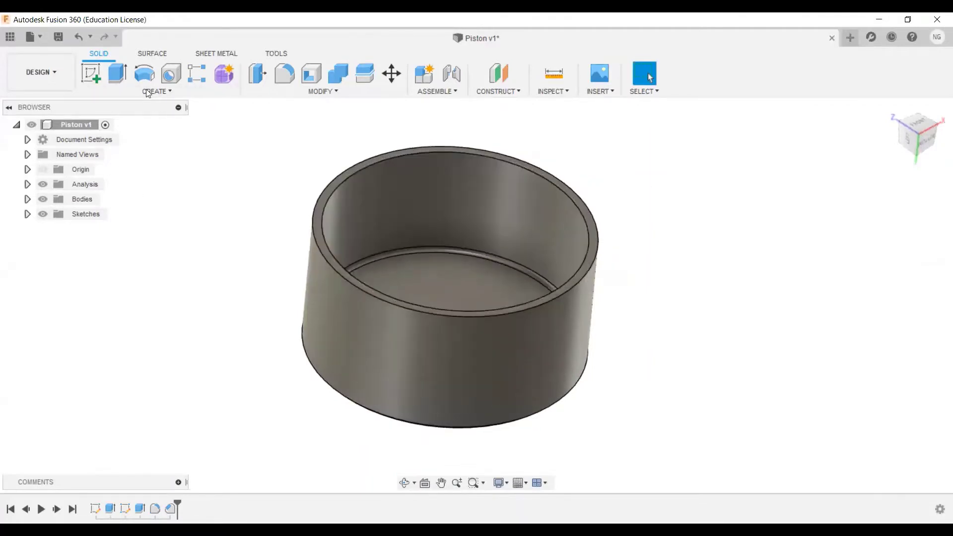
left_click(91, 75)
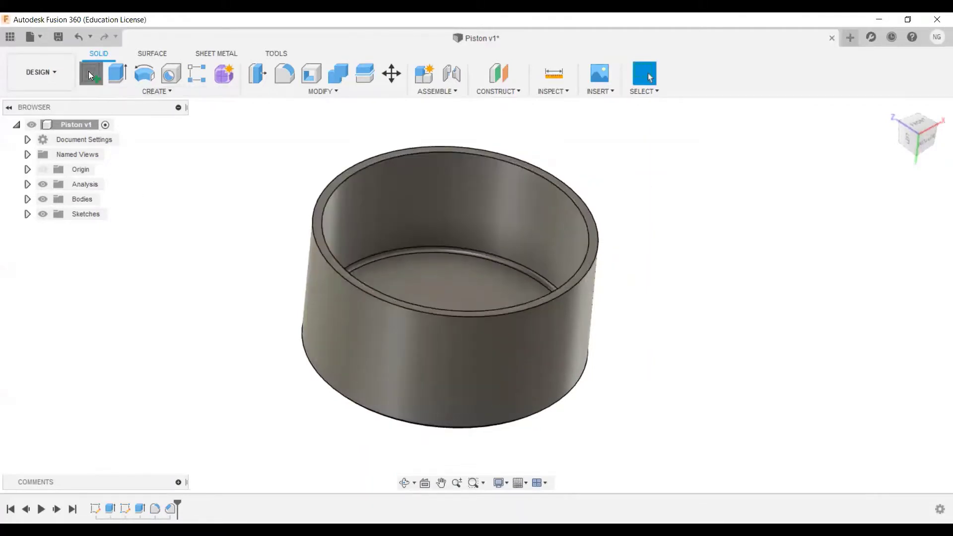
left_click(917, 125)
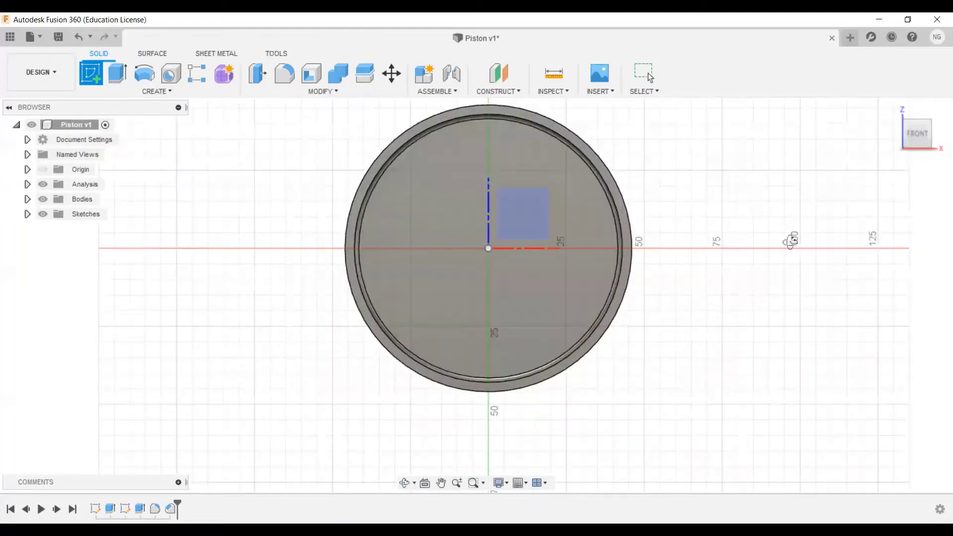
left_click(926, 147)
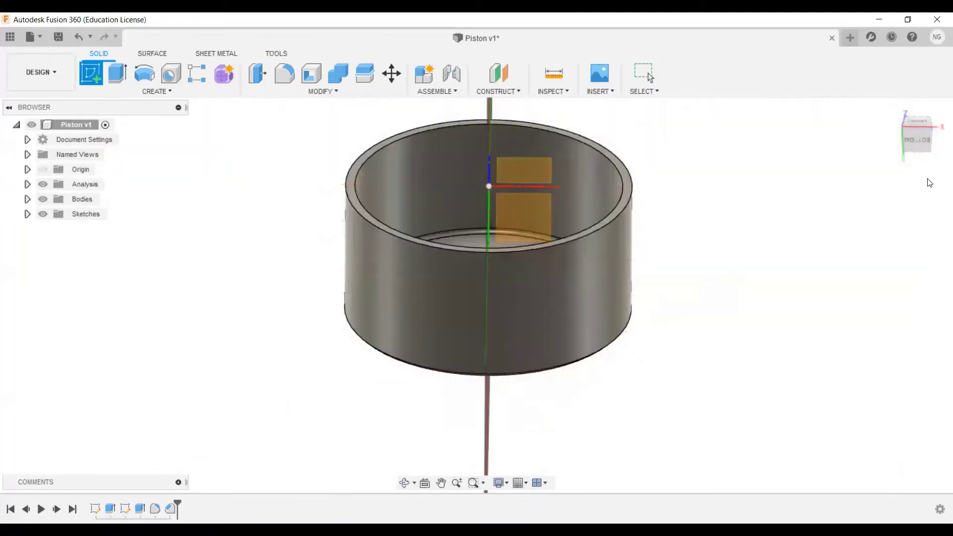
left_click(916, 142)
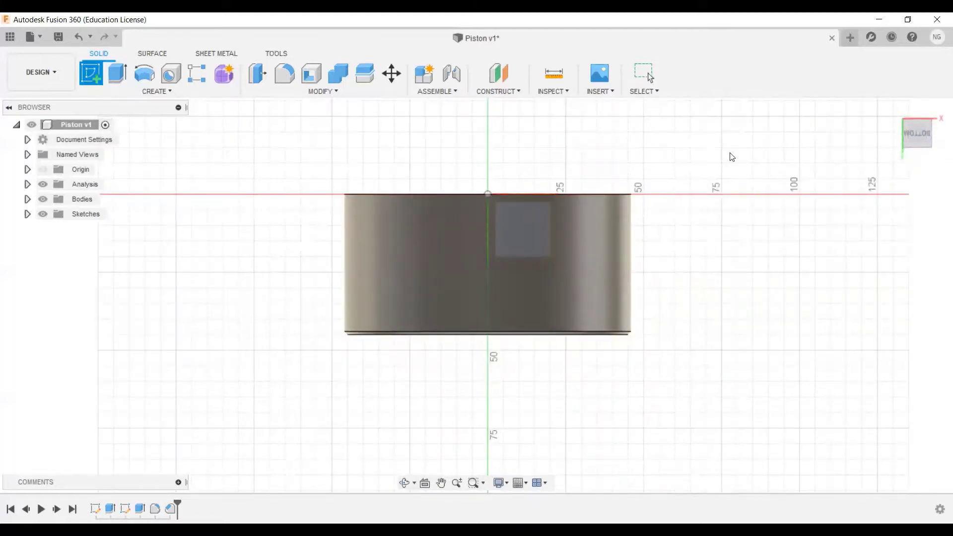
left_click(537, 228)
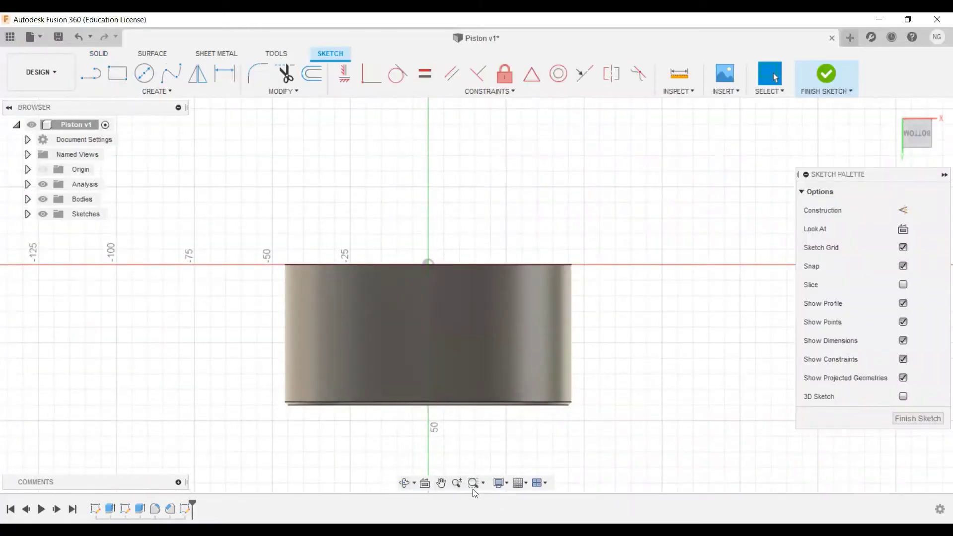
Return to the straight-on sketch view, zoom in, and bring up the visual style options.
mouse_move(468, 362)
middle_mouse_down("shift")
mouse_move(462, 372)
mouse_move(478, 395)
mouse_move(622, 324)
middle_mouse_up("shift")
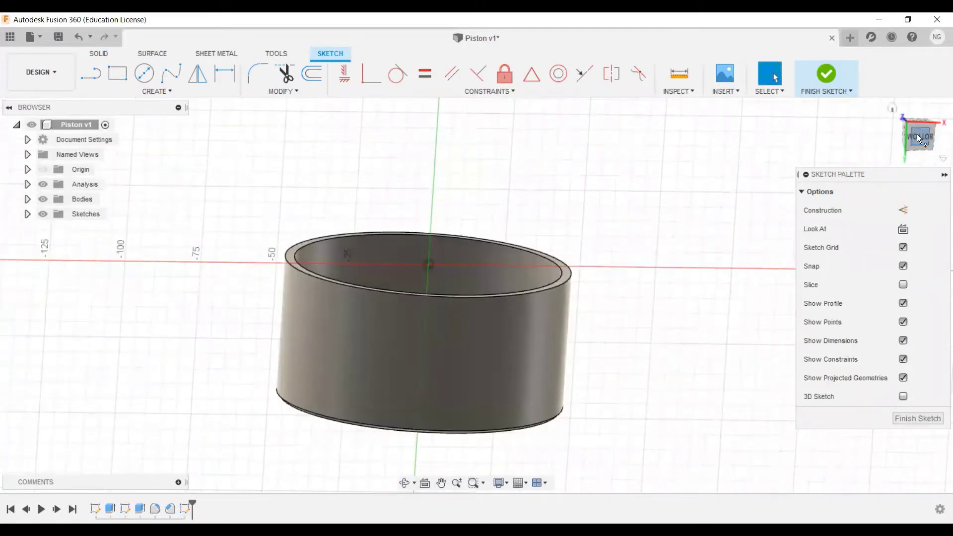
left_click(921, 134)
middle_click_drag(564, 284, 596, 228)
scroll(626, 230, "up", 2)
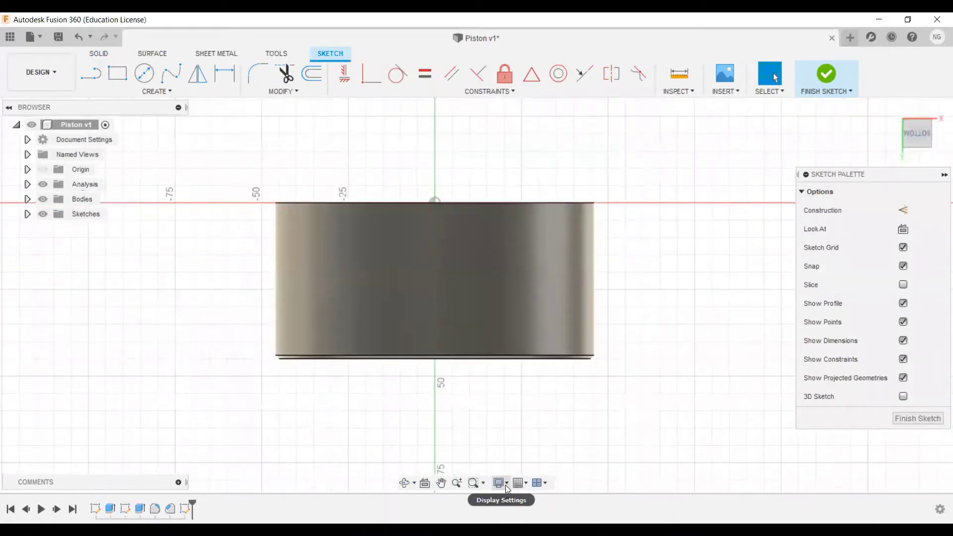
left_click(505, 485)
mouse_move(522, 371)
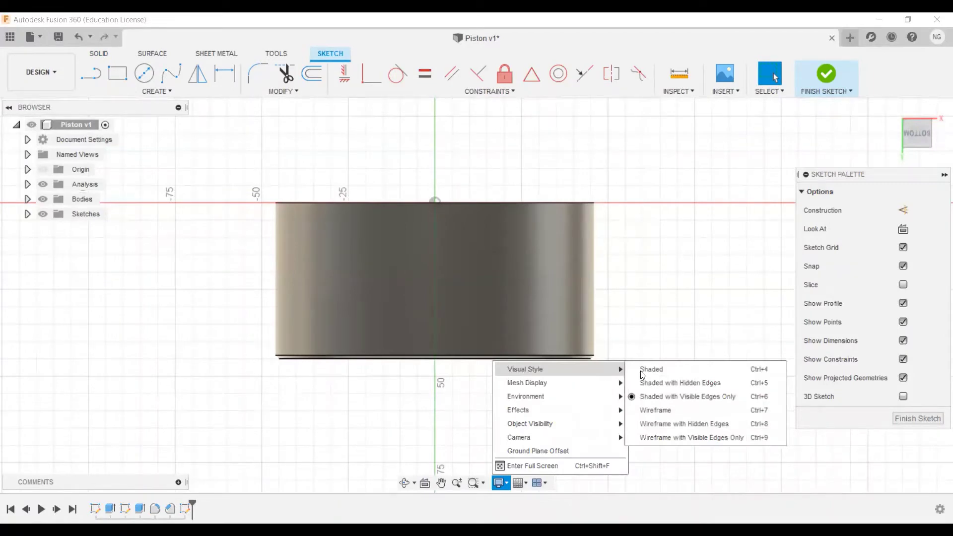
Switch the piston's visual style to Wireframe.
left_click(692, 338)
key("ctrl+7")
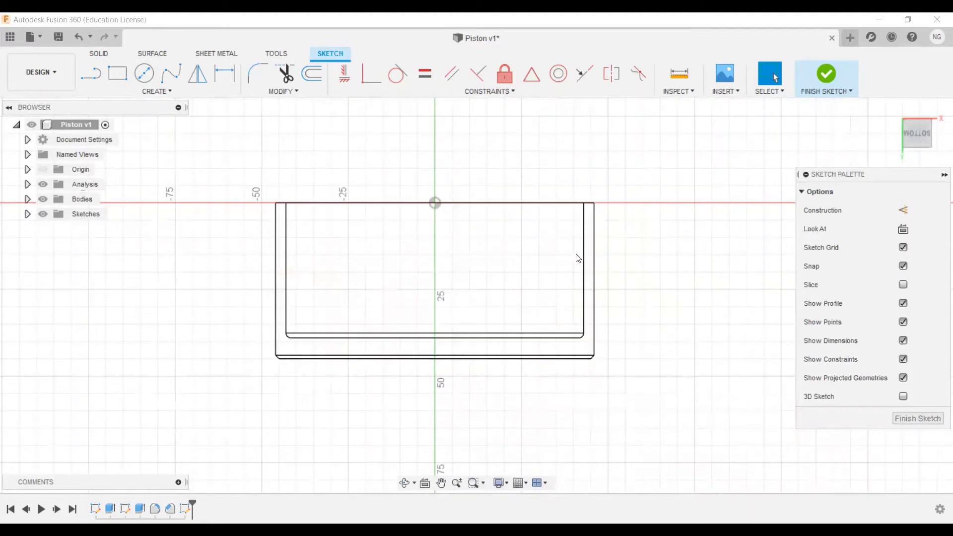
scroll(575, 258, "up", 2)
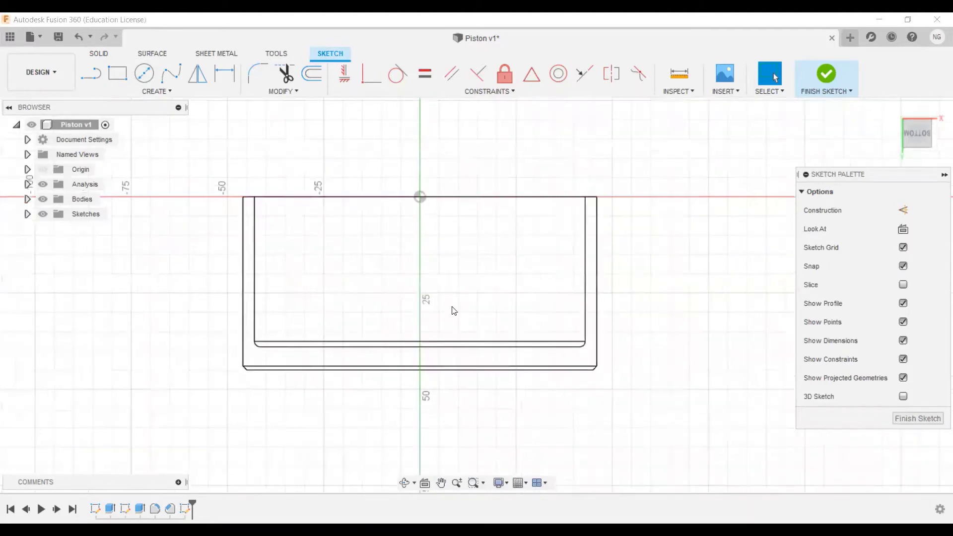
Draw a 45 mm vertical line straight down from the sketch origin.
left_click(95, 72)
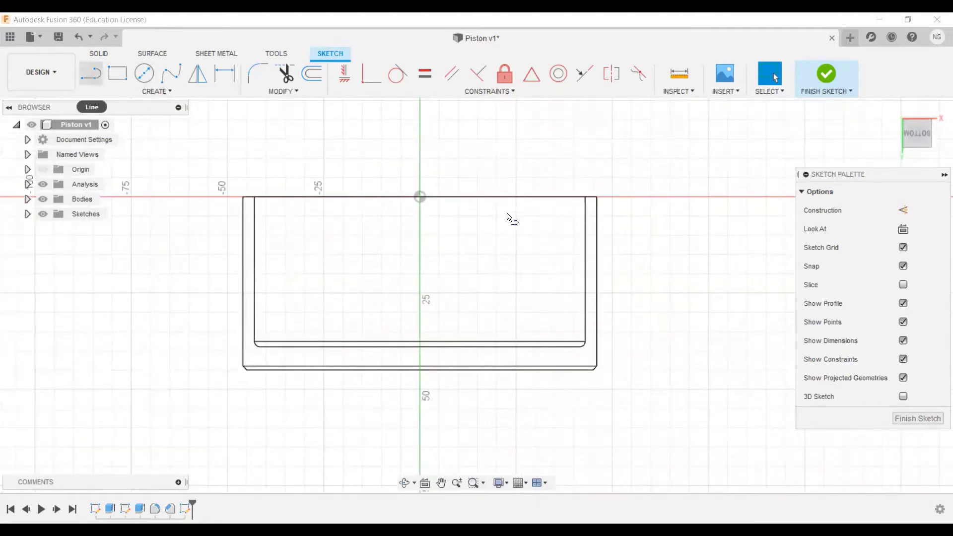
left_click(420, 197)
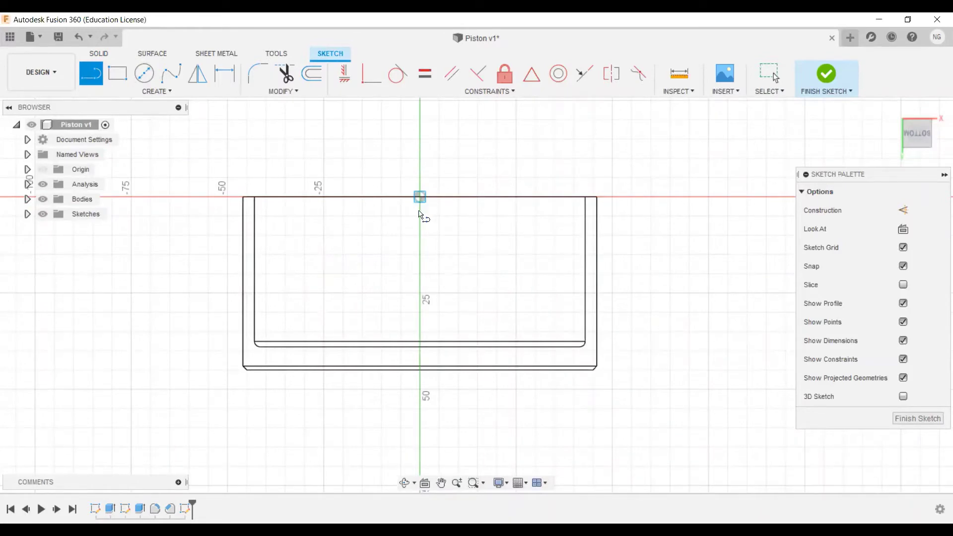
left_click(421, 368)
key("Escape")
Convert the 45 mm vertical line to a dashed construction line.
mouse_move(513, 279)
middle_mouse_down("shift")
mouse_move(529, 292)
mouse_move(502, 277)
middle_mouse_up("shift")
left_click(420, 260)
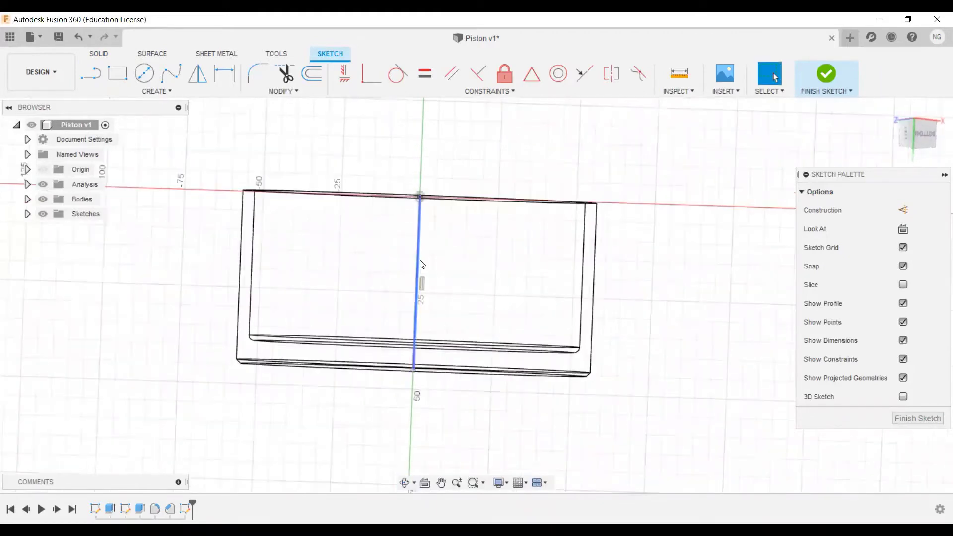
left_click(904, 210)
left_click(610, 240)
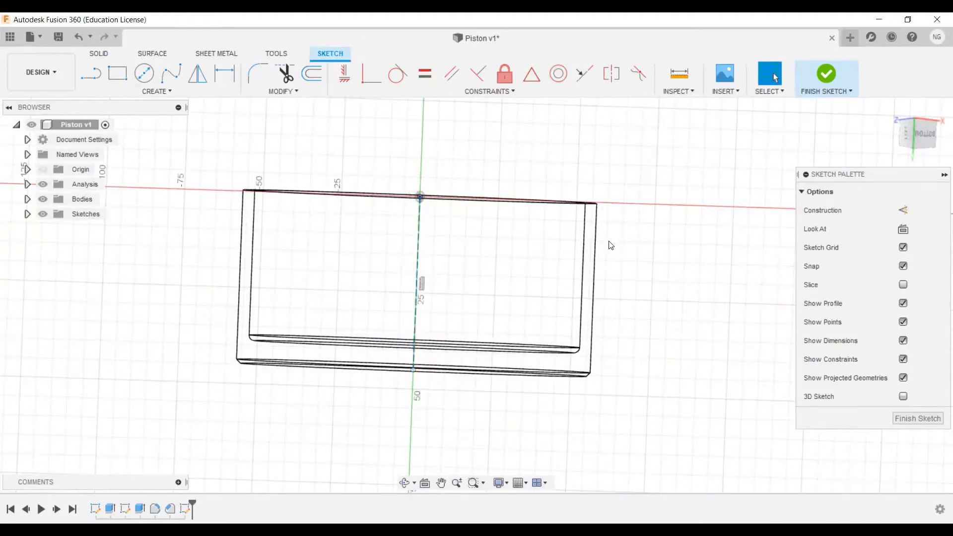
middle_click_drag(611, 245, 646, 244, "shift")
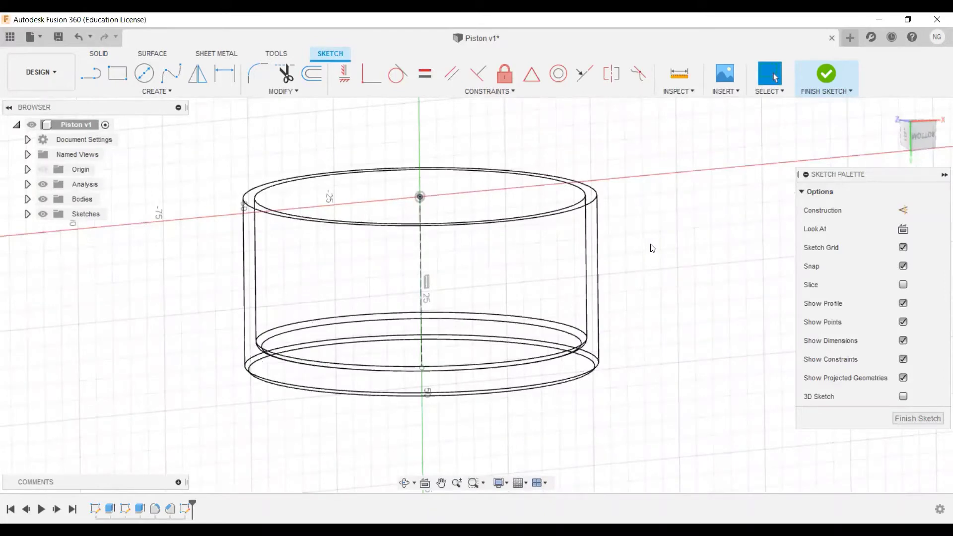
middle_click_drag(620, 262, 581, 251, "shift")
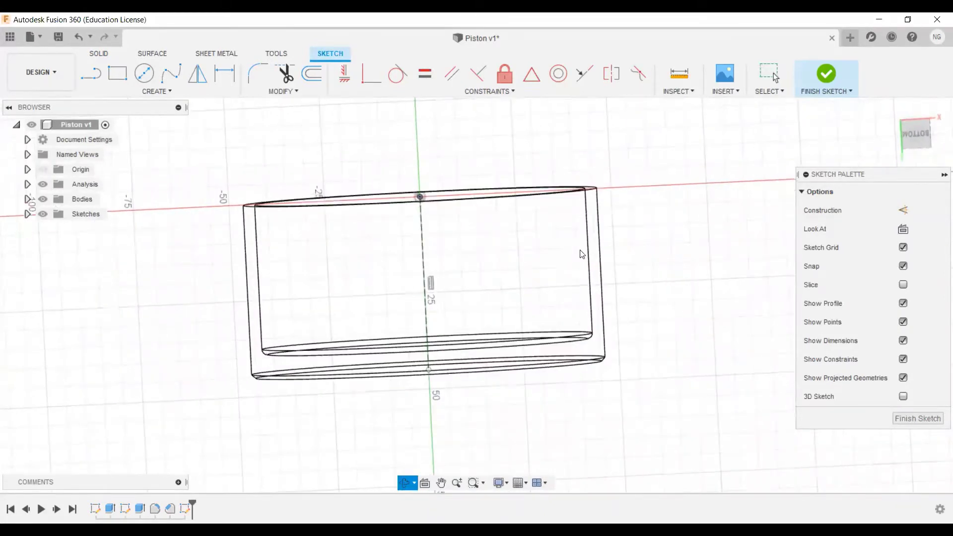
From the bottom view, draw a 20 mm diameter circle centred on the vertical centre line.
left_click(917, 136)
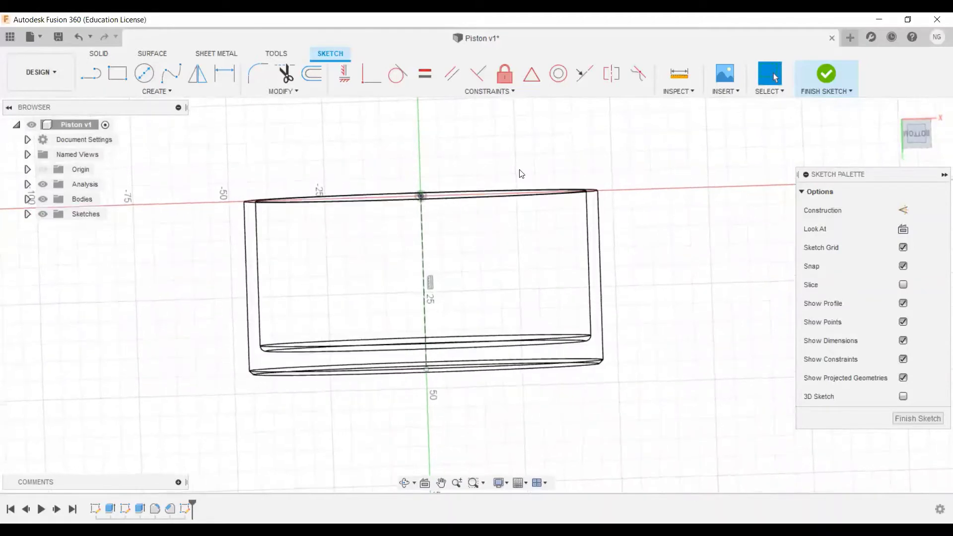
left_click(145, 75)
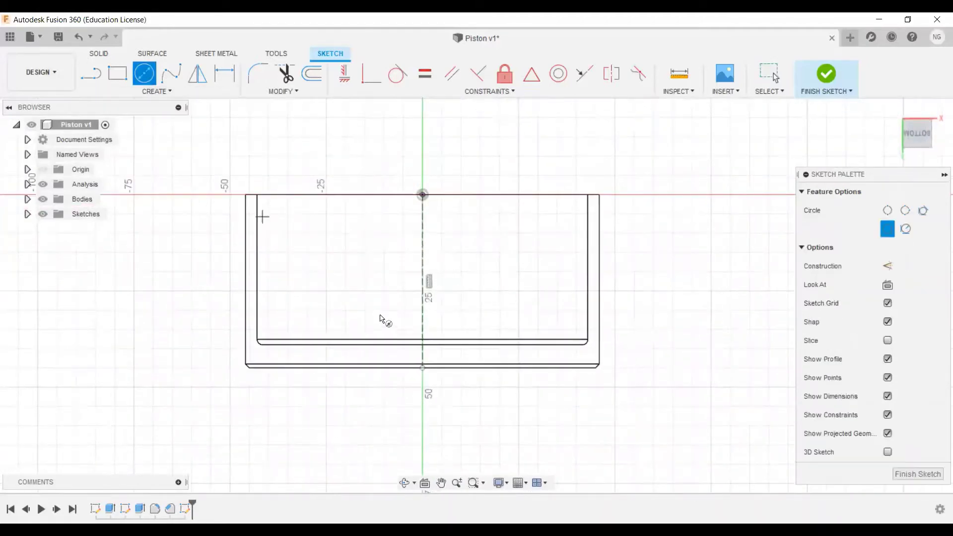
left_click(422, 273)
type("20")
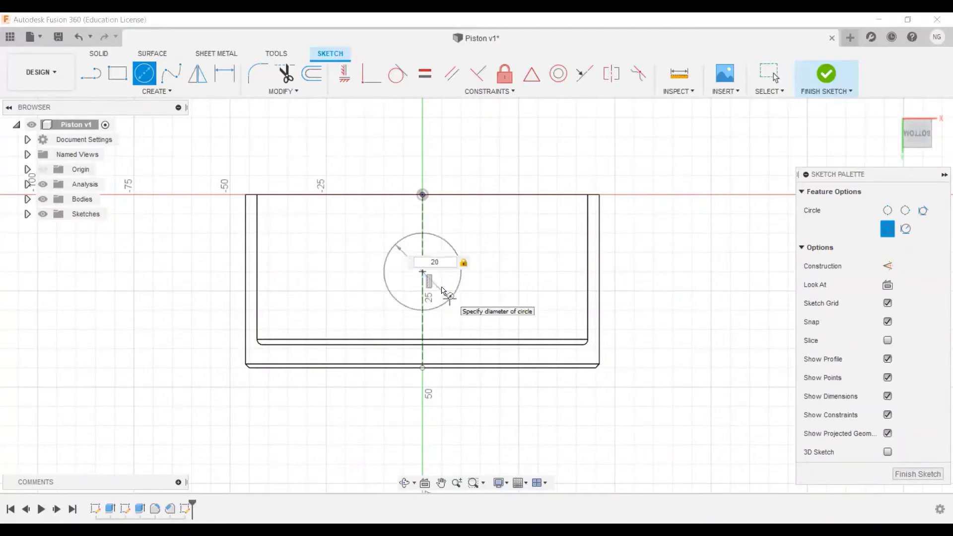
key("Return")
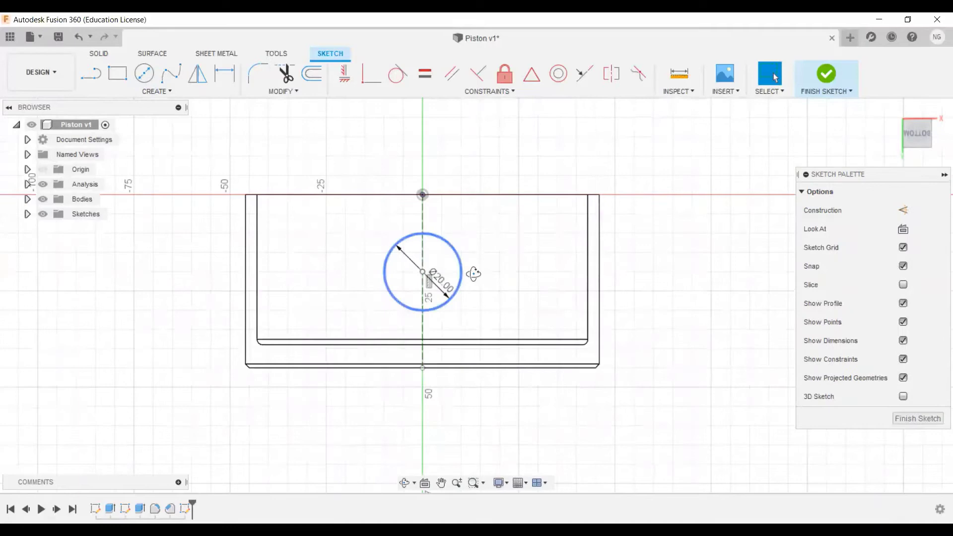
mouse_move(473, 272)
middle_mouse_down("shift")
mouse_move(511, 279)
mouse_move(522, 318)
middle_mouse_up("shift")
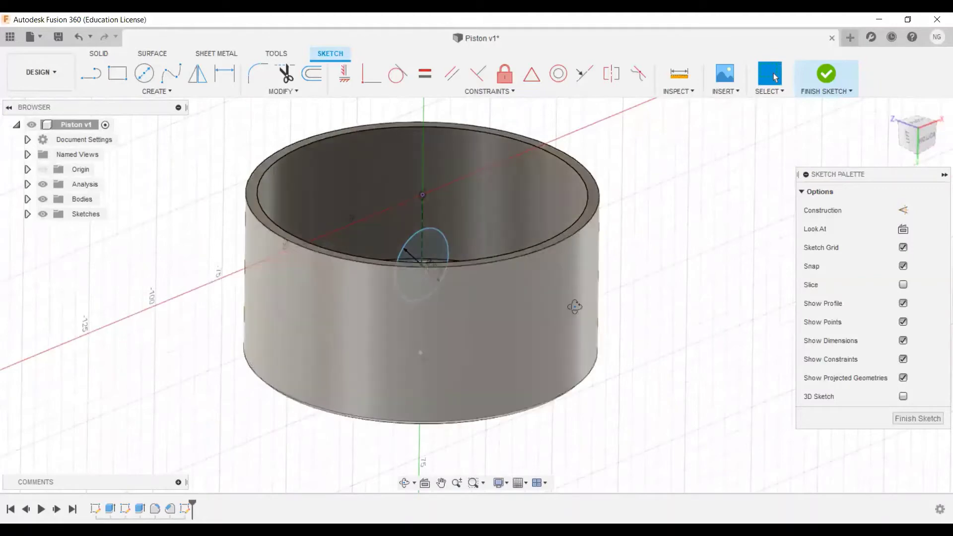
middle_click_drag(575, 304, 537, 288, "shift")
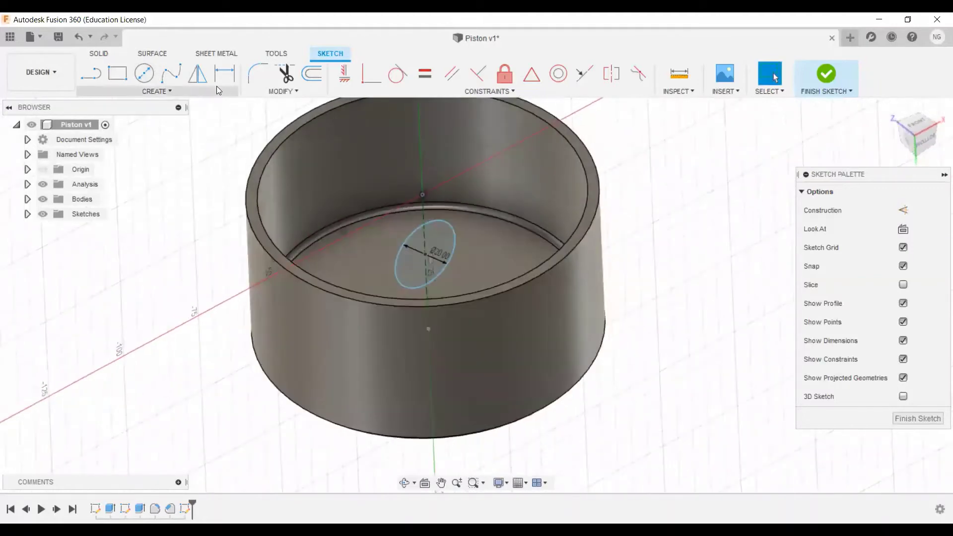
Finish the sketch and extrude the 20 mm circle symmetrically, 65 mm each way.
left_click(826, 74)
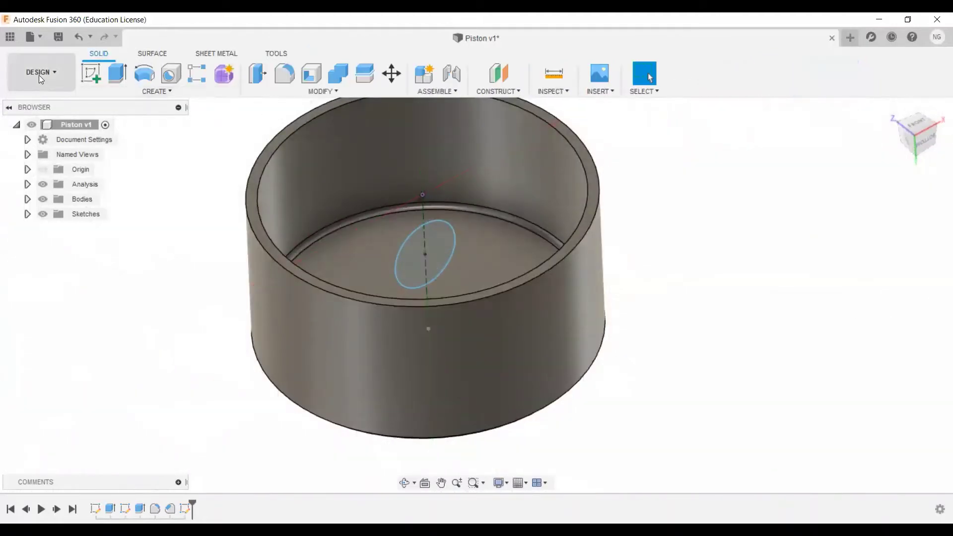
left_click(117, 75)
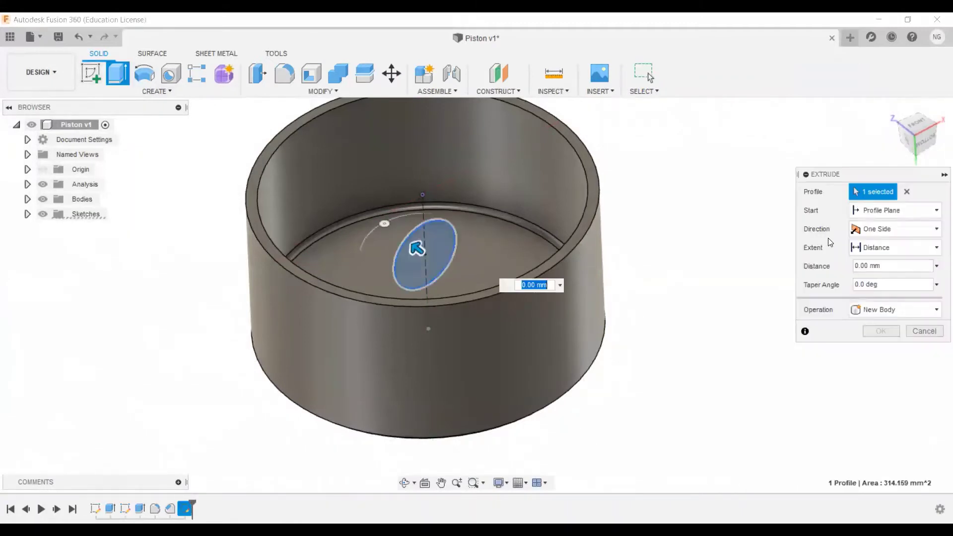
left_click(891, 234)
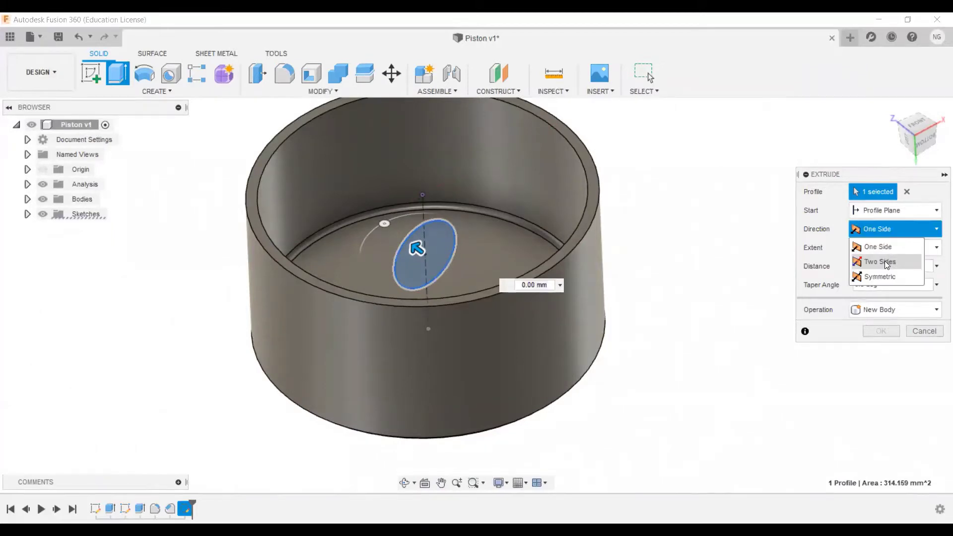
left_click(887, 263)
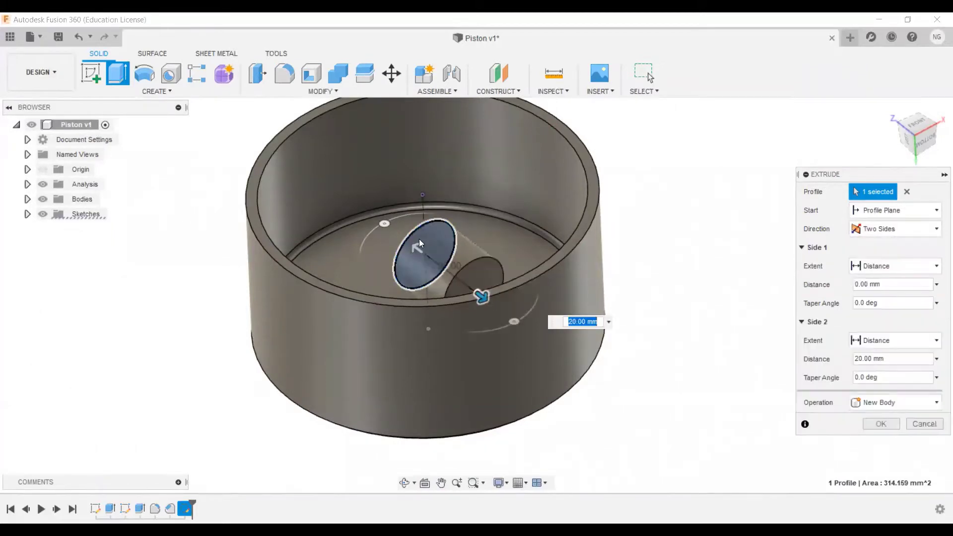
left_click_drag(416, 245, 405, 240)
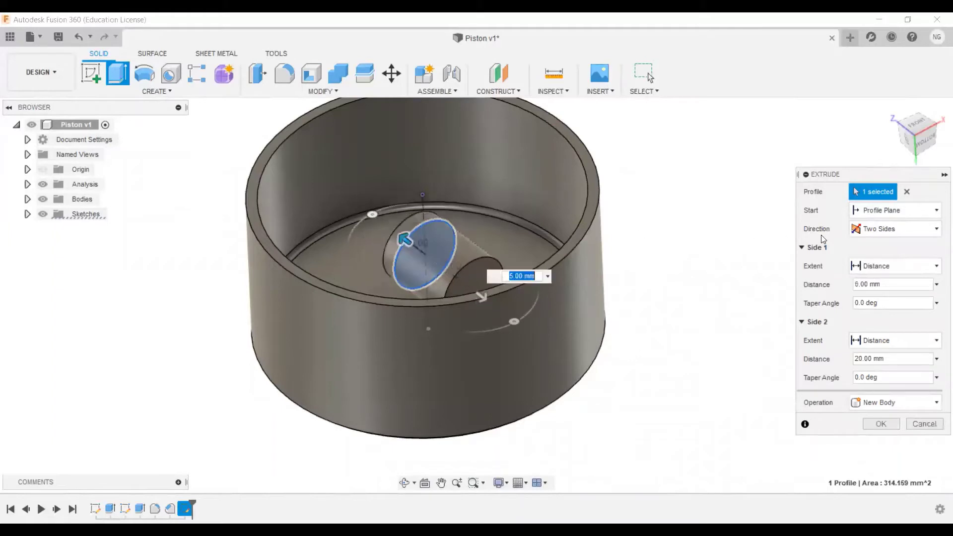
left_click(874, 230)
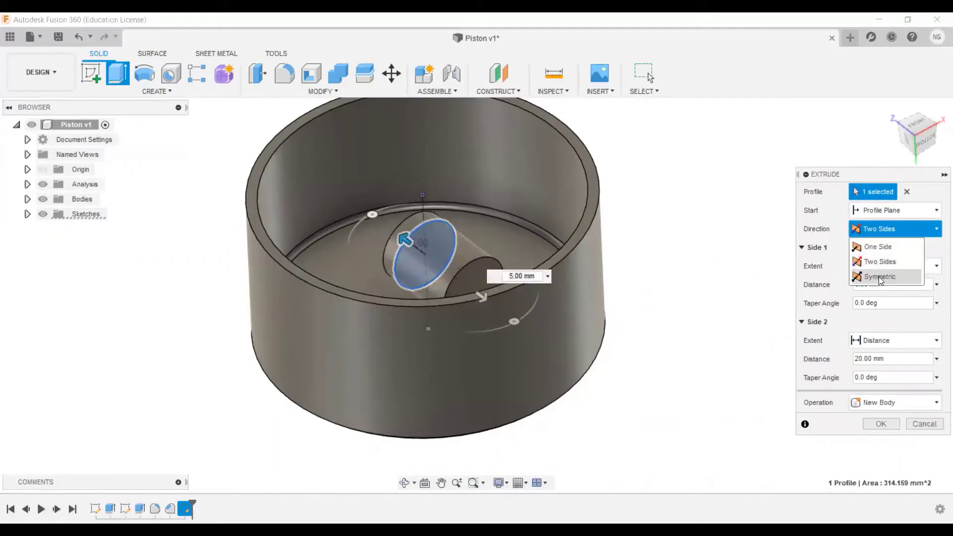
left_click(879, 276)
left_click_drag(446, 268, 590, 380)
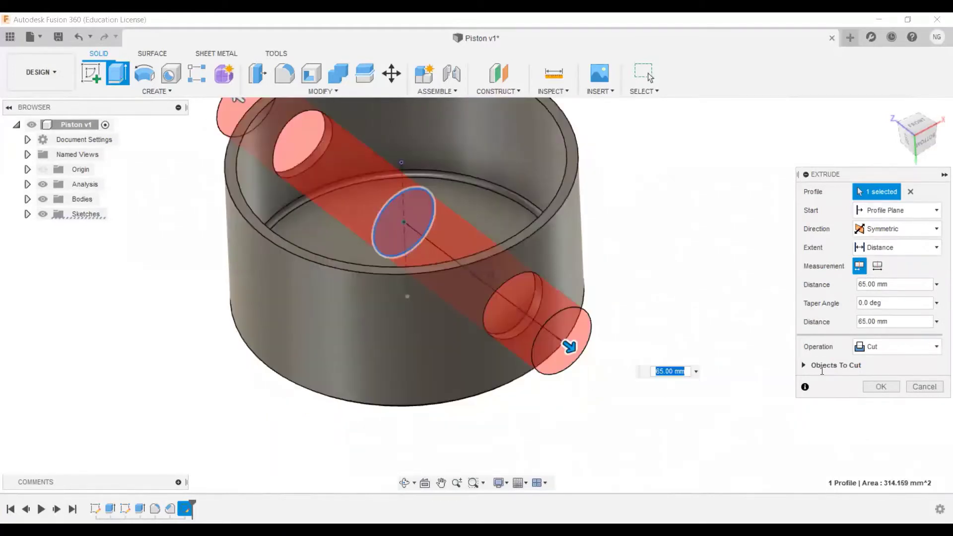
Set the extrusion operation to Join to merge the pin with the piston body.
left_click(891, 348)
left_click(876, 366)
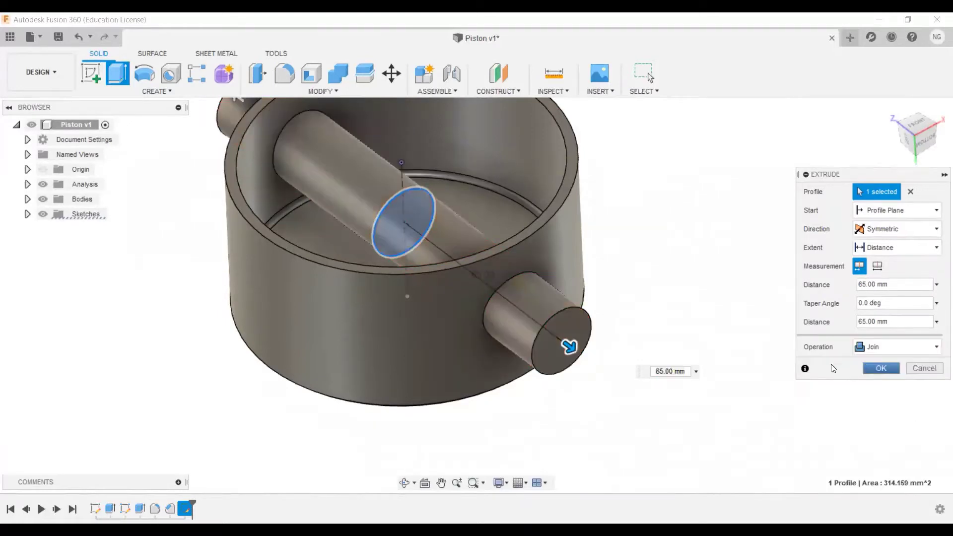
left_click(881, 369)
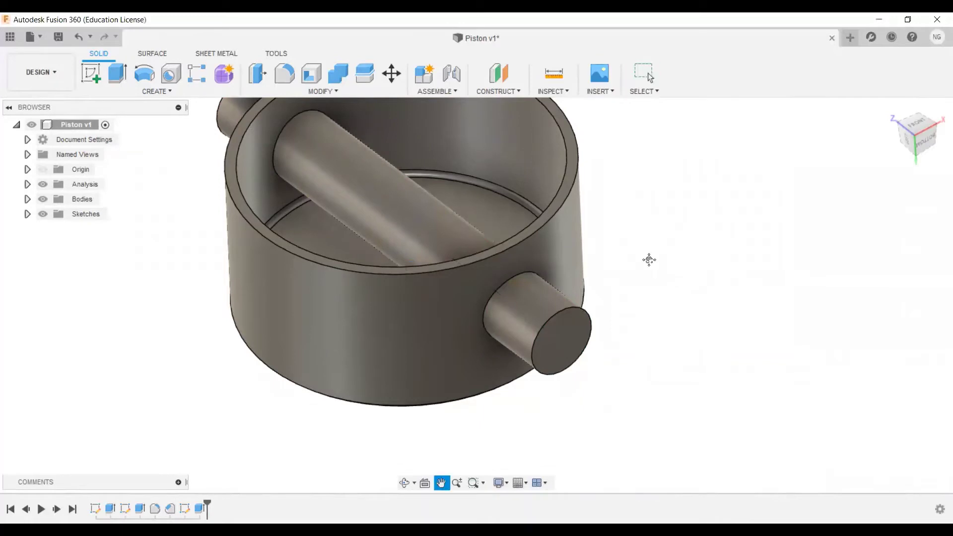
middle_click_drag(649, 260, 666, 311)
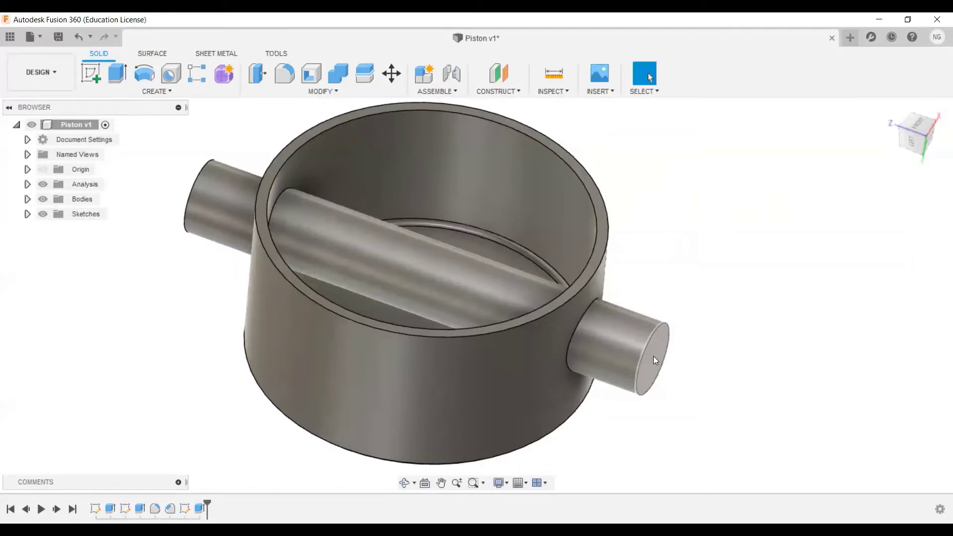
Split Body1 using its outer cylindrical face, producing Body1, Body2 and Body3.
left_click(370, 76)
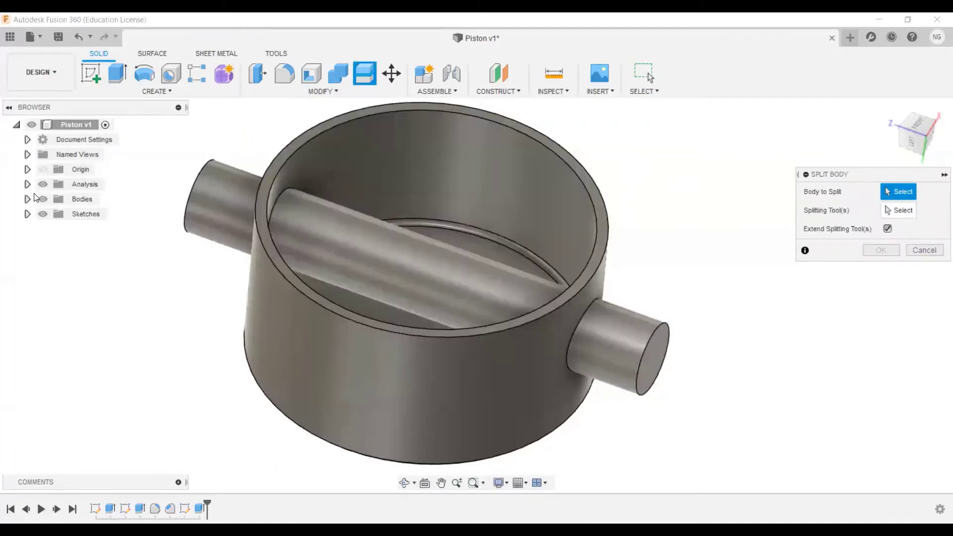
left_click(27, 199)
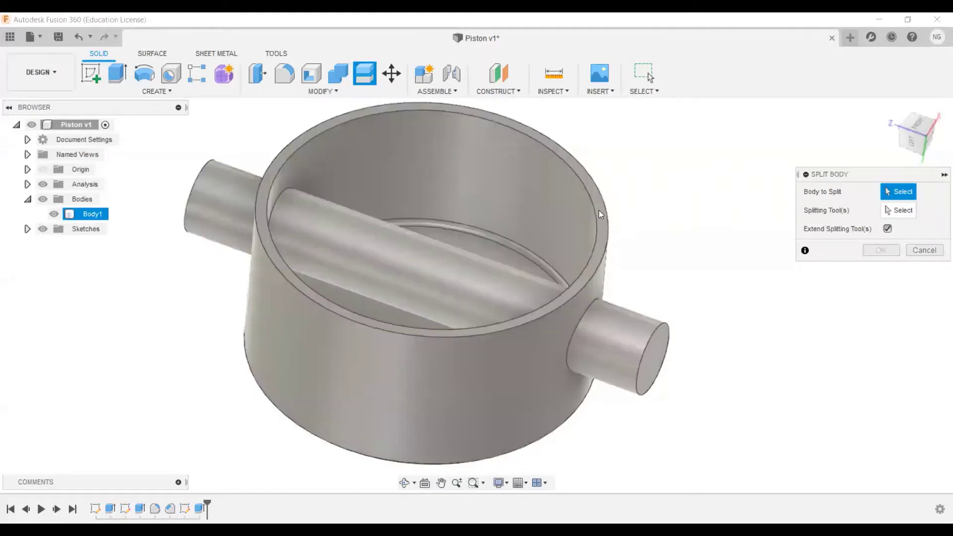
left_click(592, 178)
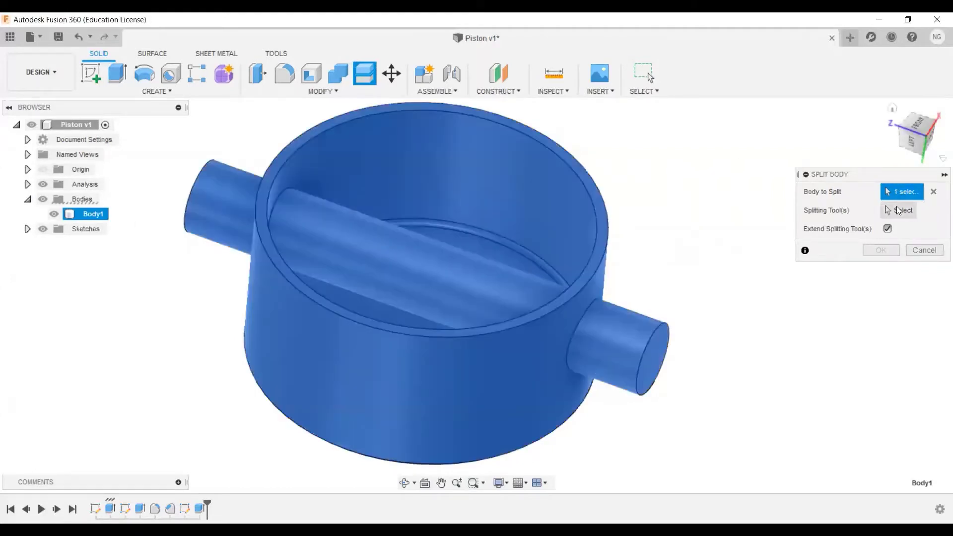
left_click(898, 213)
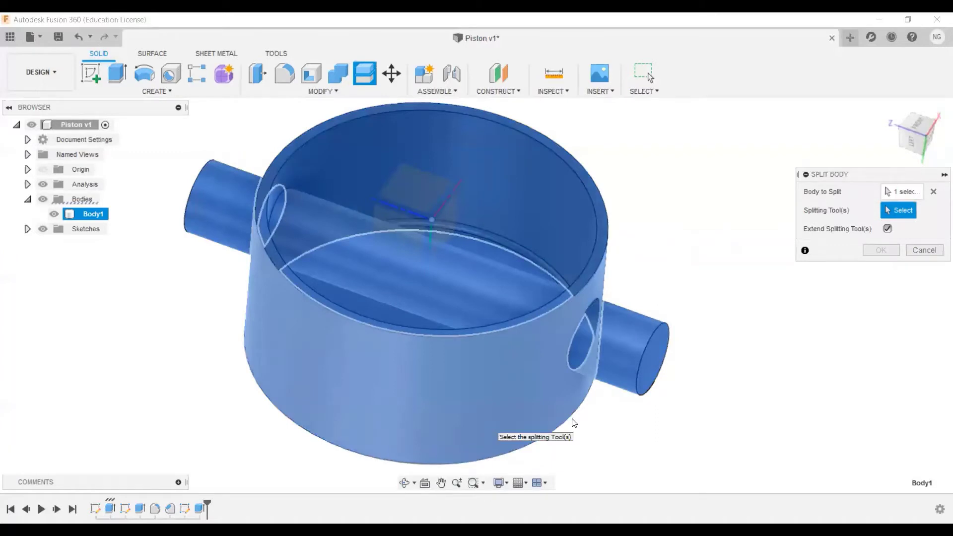
left_click(488, 424)
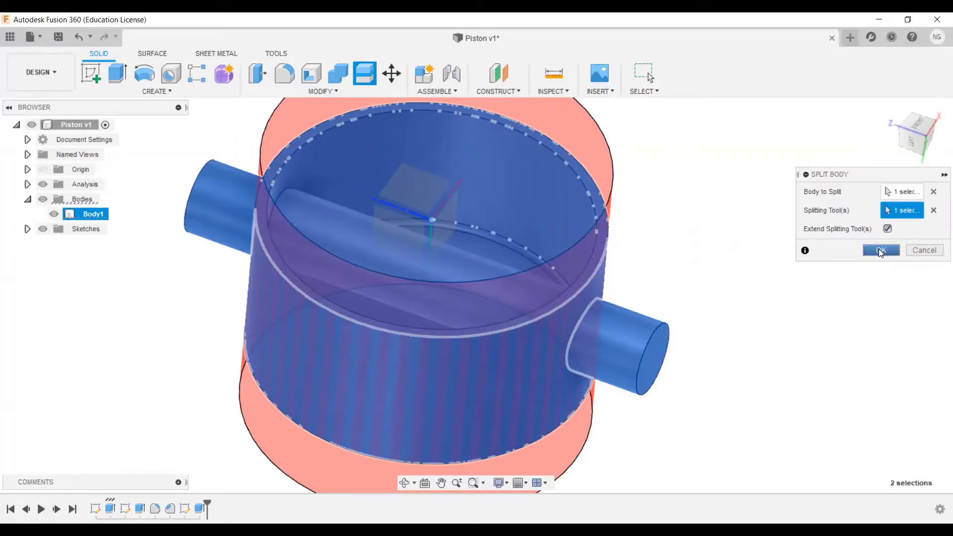
left_click(879, 251)
scroll(669, 237, "down", 2)
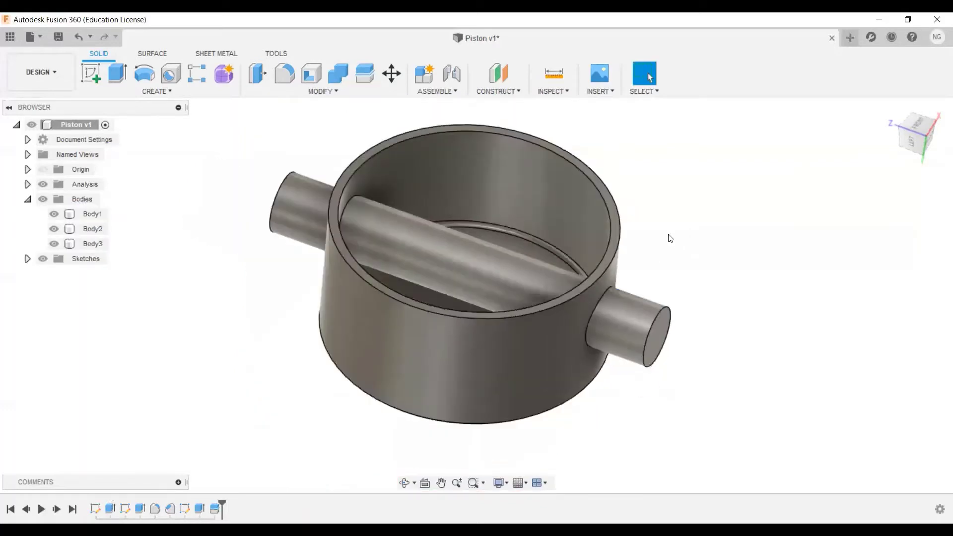
mouse_move(674, 247)
middle_mouse_down("shift")
mouse_move(654, 233)
mouse_move(666, 243)
middle_mouse_up("shift")
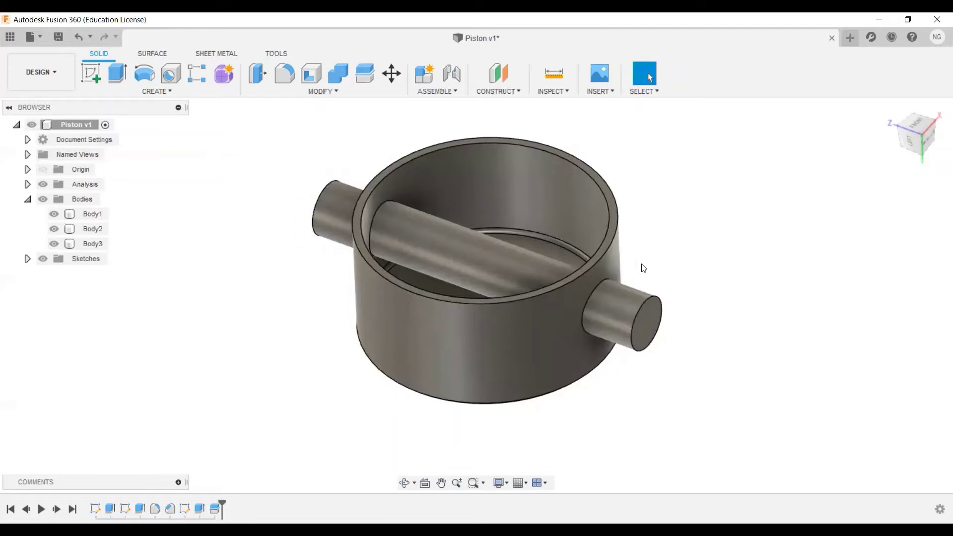
middle_click_drag(673, 250, 683, 267, "shift")
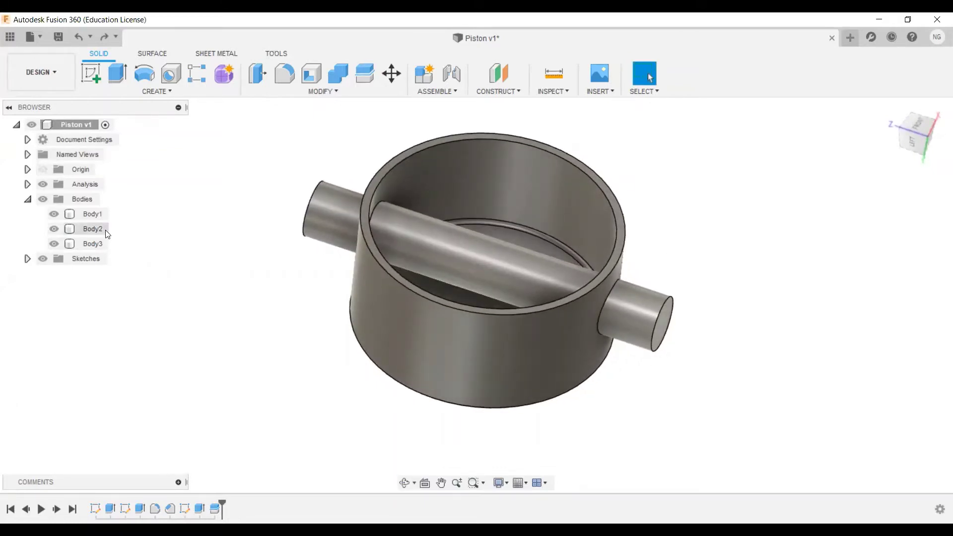
Select and toggle Body2 and Body3 in the browser to identify the pin ends.
left_click(69, 229)
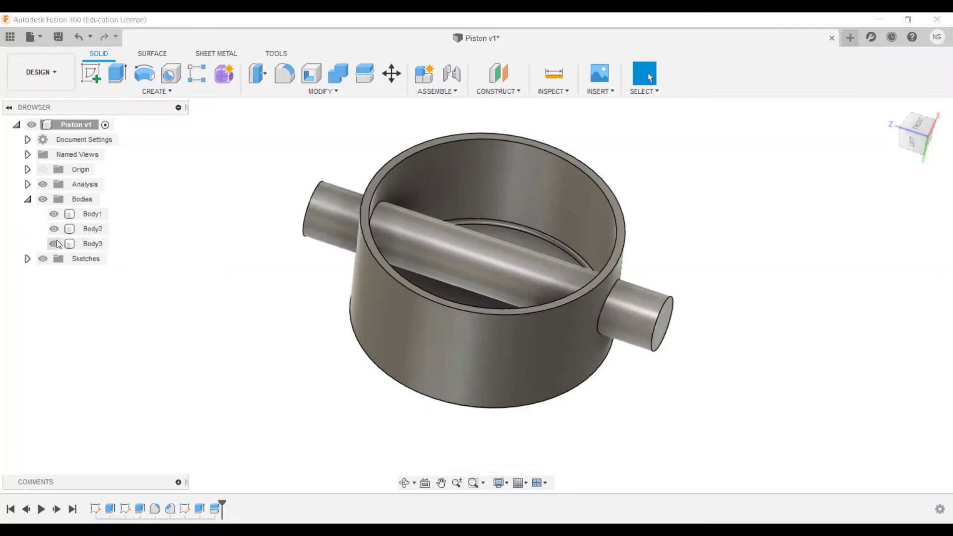
left_click(57, 241)
left_click(54, 244)
left_click(55, 241)
left_click(64, 232)
left_click(87, 233)
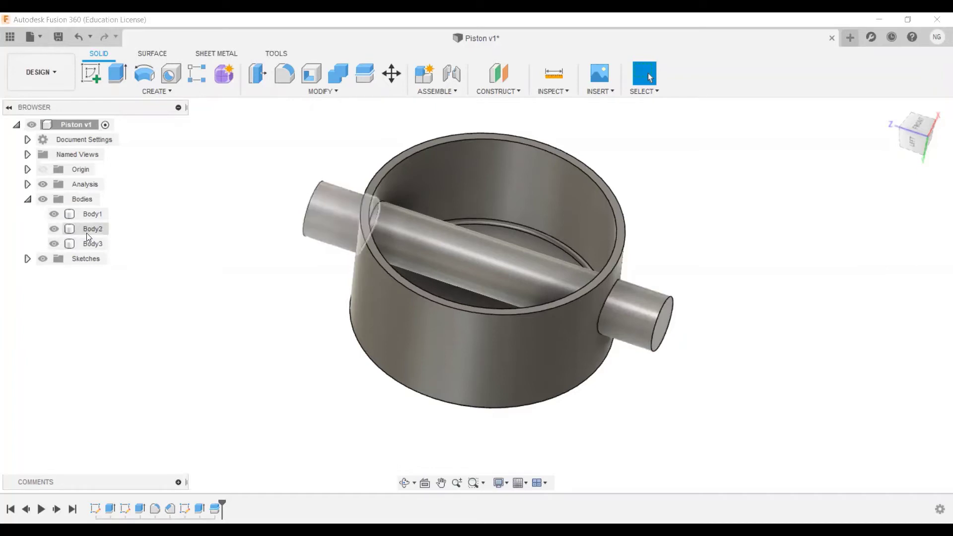
Remove Body2 and Body3, the left and right protruding pin ends.
right_click(94, 233)
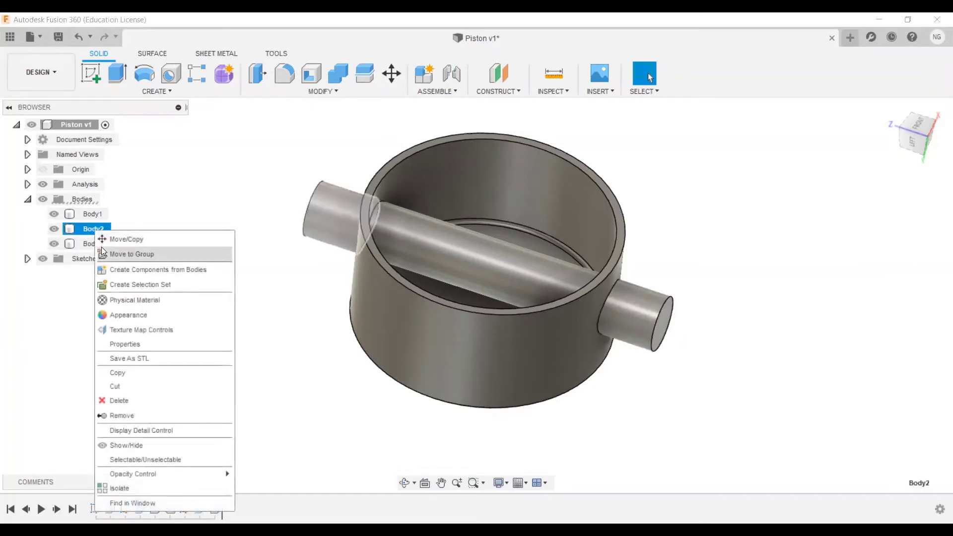
left_click(125, 419)
right_click(92, 232)
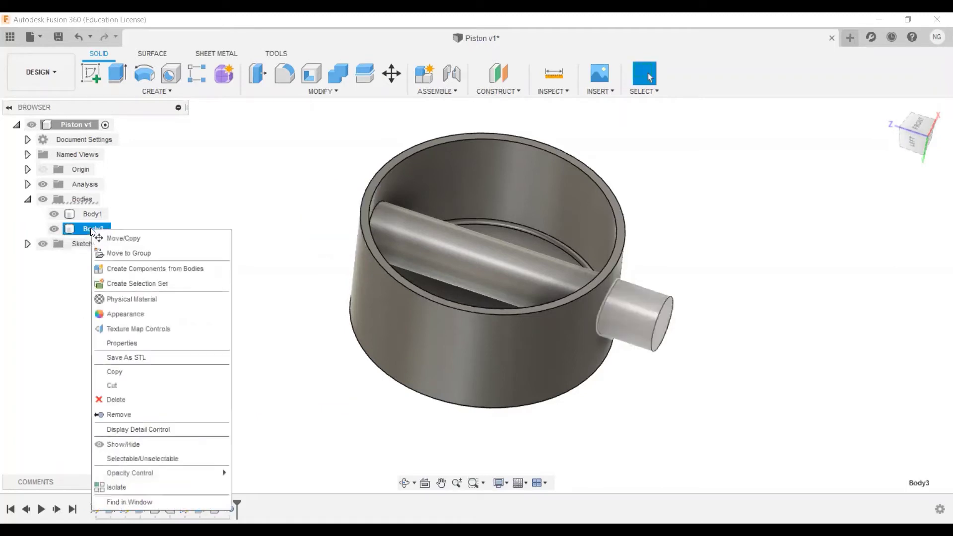
left_click(122, 415)
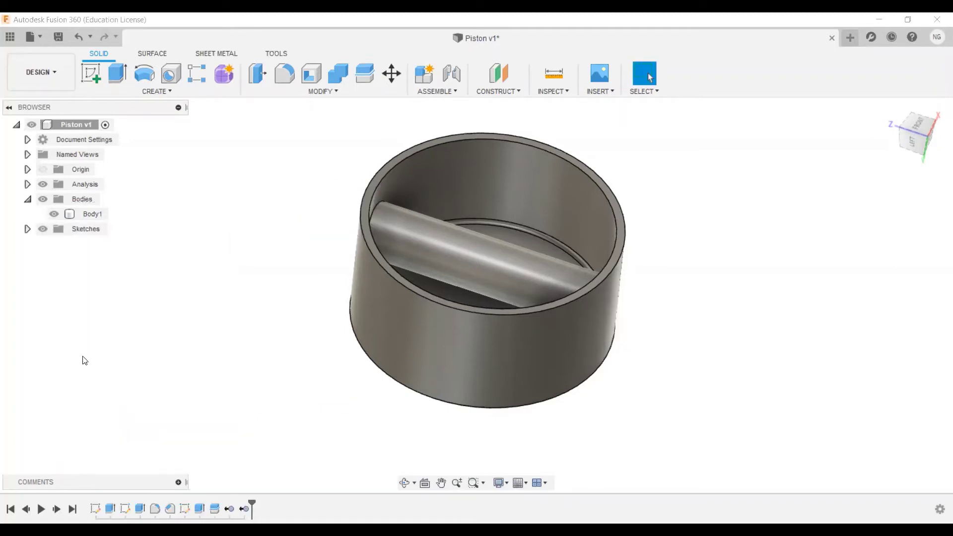
middle_click_drag(453, 343, 474, 250, "shift")
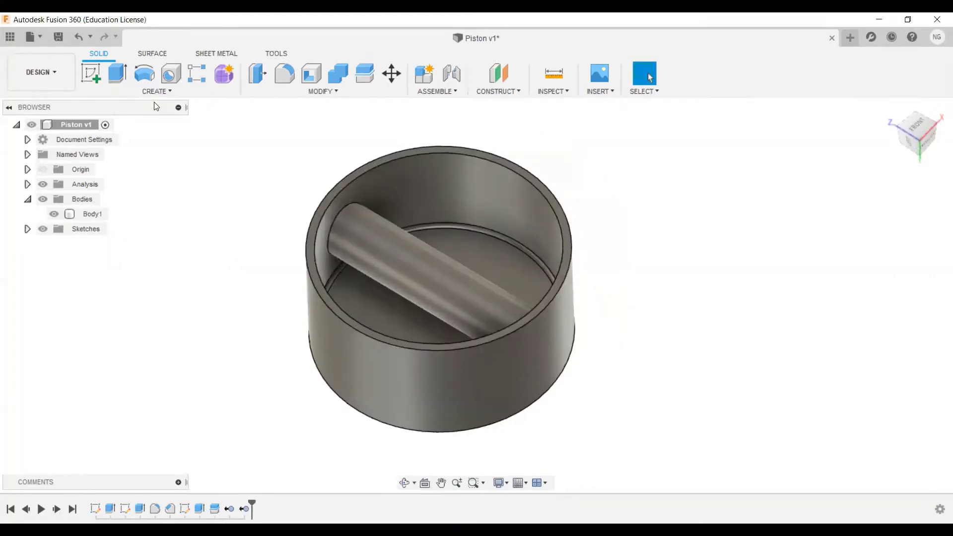
On the side origin plane, sketch a 12 mm circle centred on the pin and finish the sketch.
left_click(93, 73)
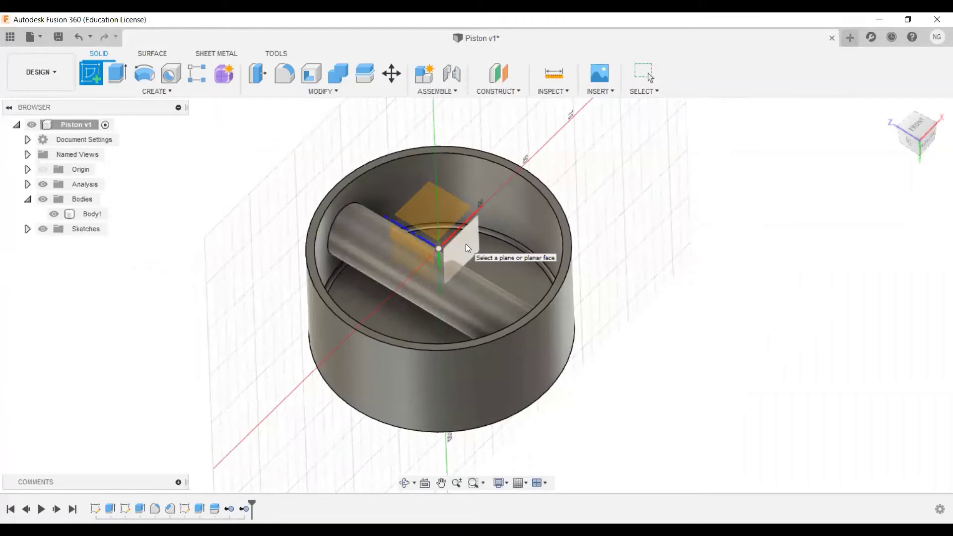
left_click(466, 244)
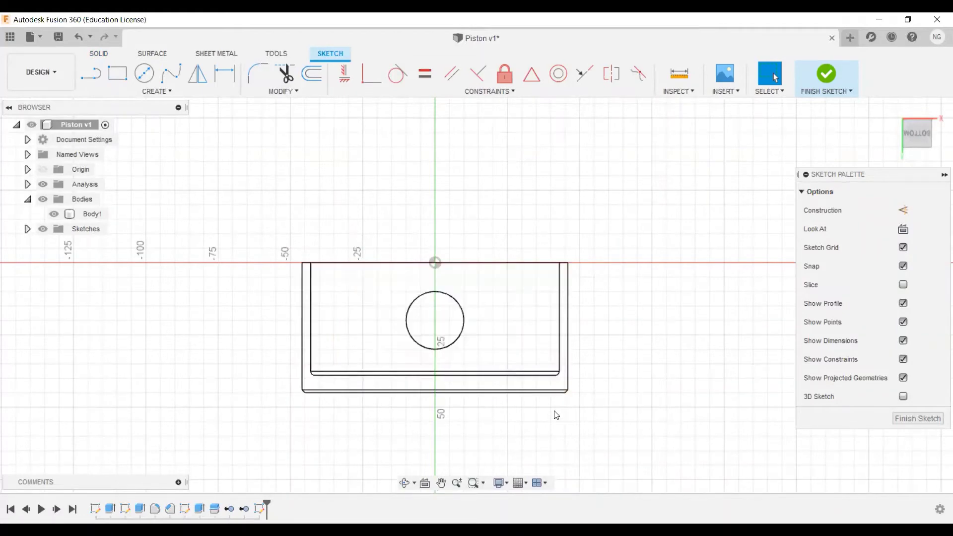
left_click(155, 76)
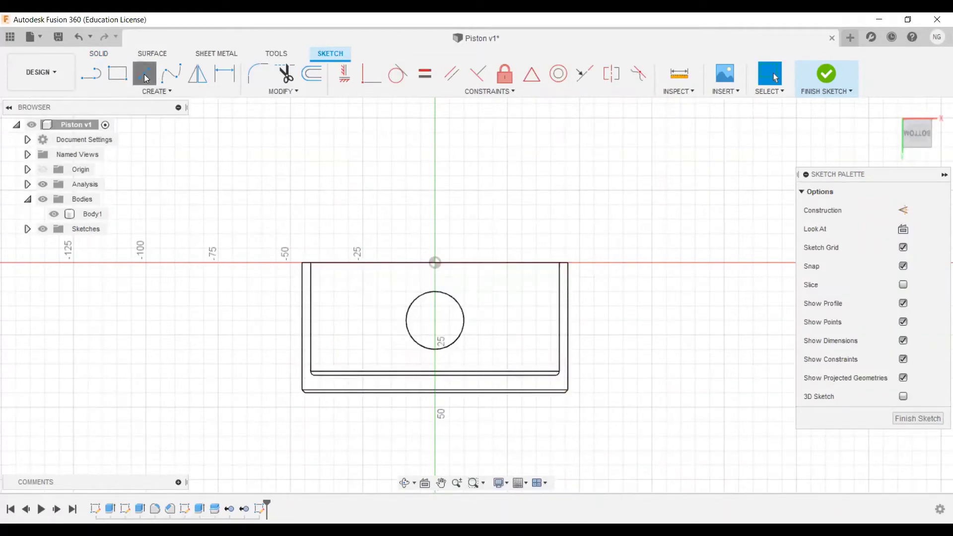
left_click(435, 320)
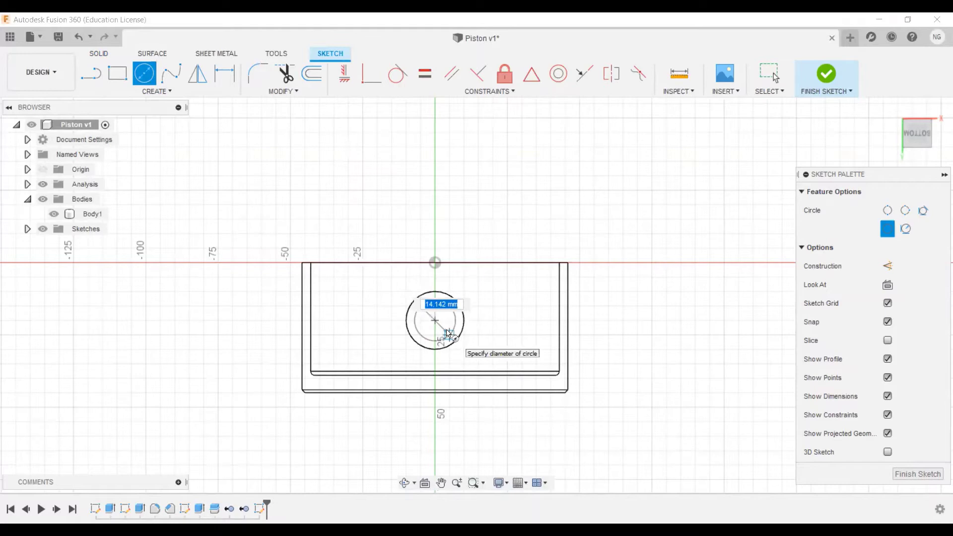
type("12")
key("Return")
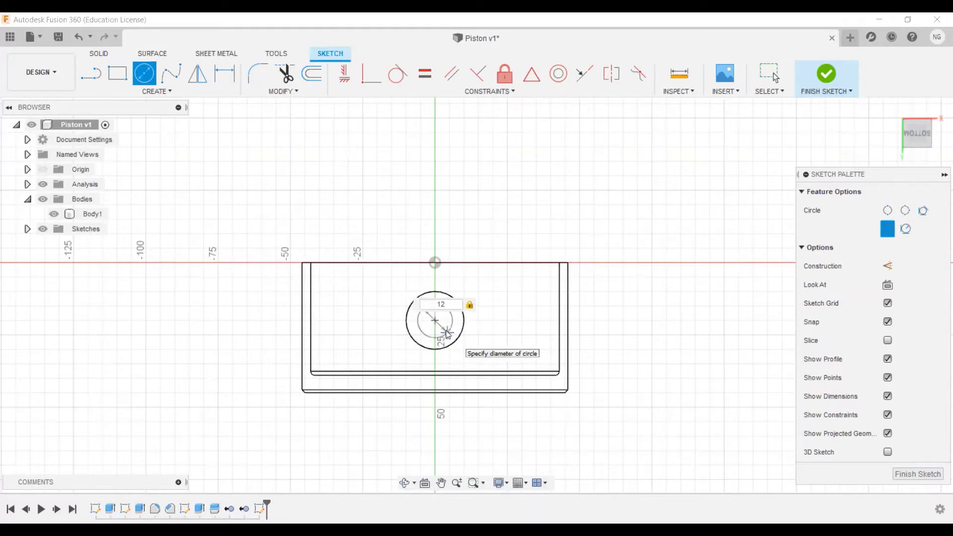
key("Escape")
middle_click_drag(510, 283, 641, 173, "shift")
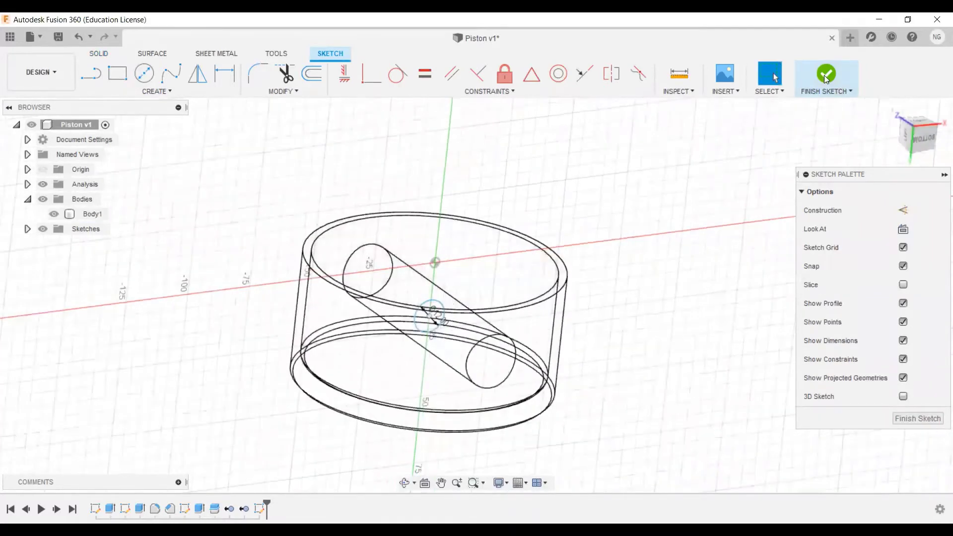
left_click(827, 74)
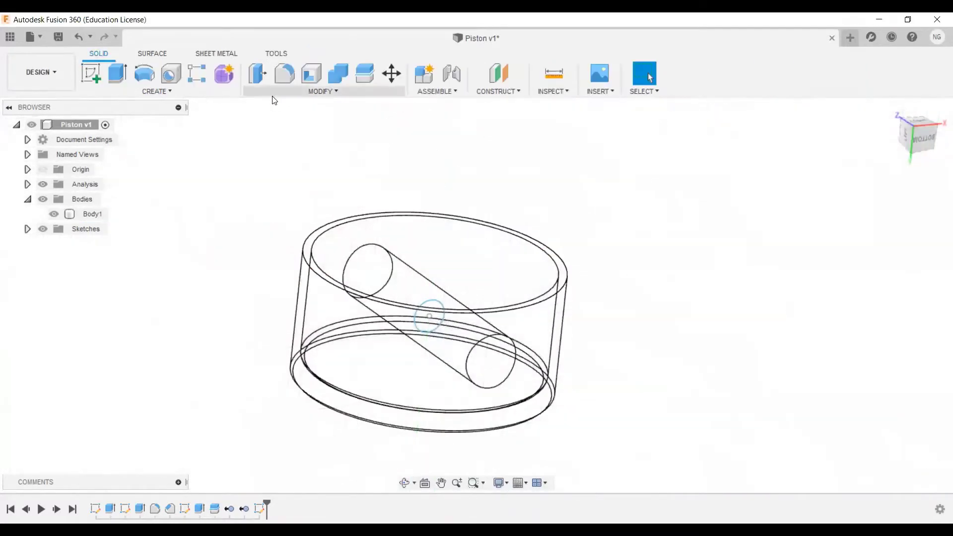
Extrude-cut the 12 mm circle symmetrically 100 mm along the pin axis through both walls.
left_click(116, 81)
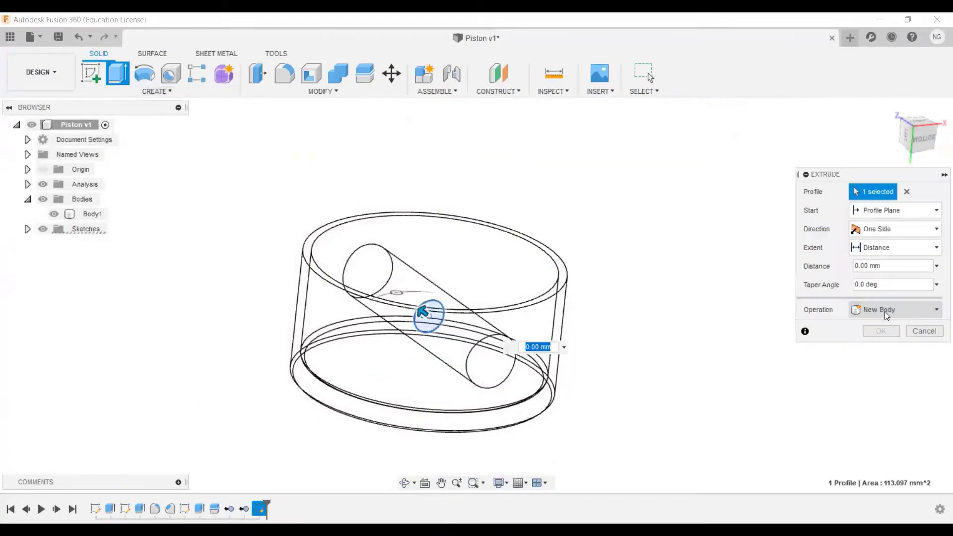
left_click(885, 311)
left_click(879, 346)
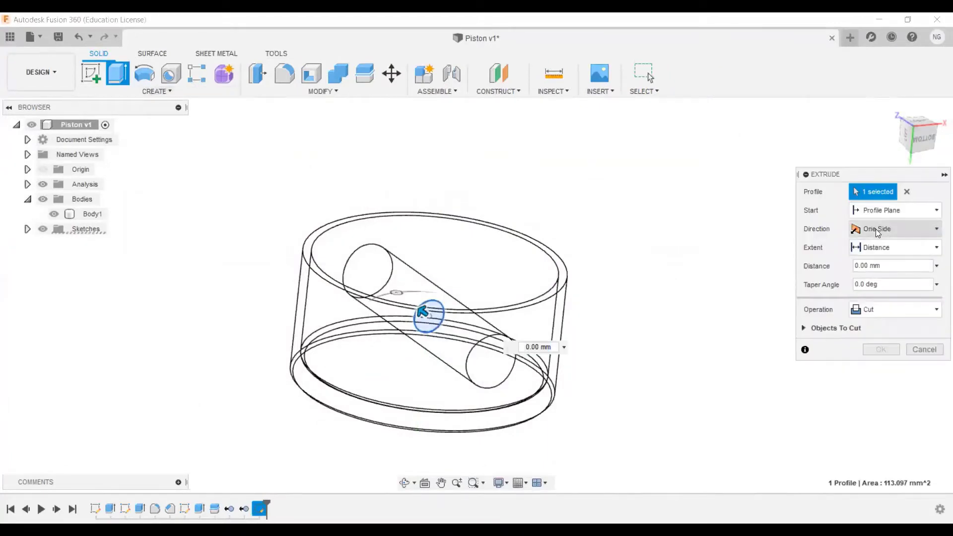
left_click(878, 231)
left_click(878, 277)
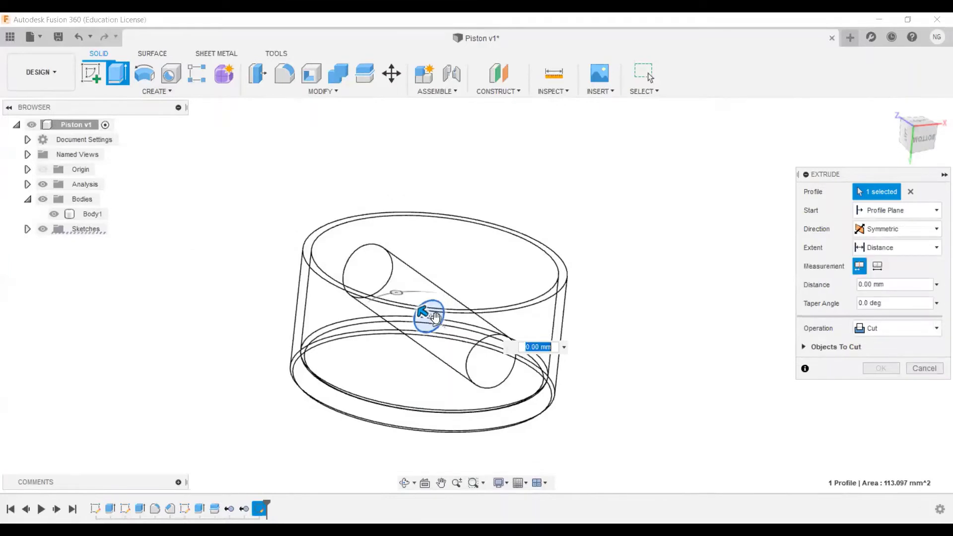
left_click_drag(436, 317, 589, 411)
middle_click_drag(586, 317, 612, 320, "shift")
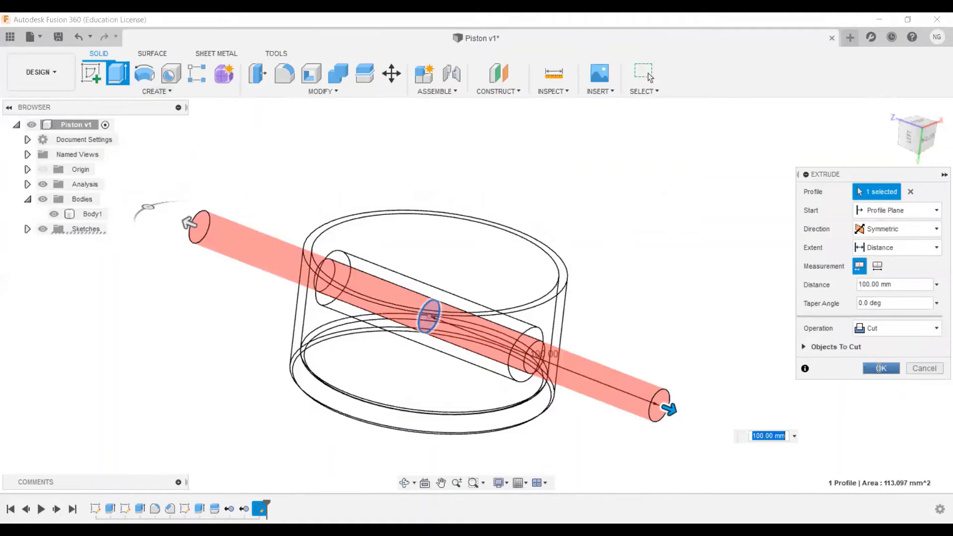
left_click(879, 368)
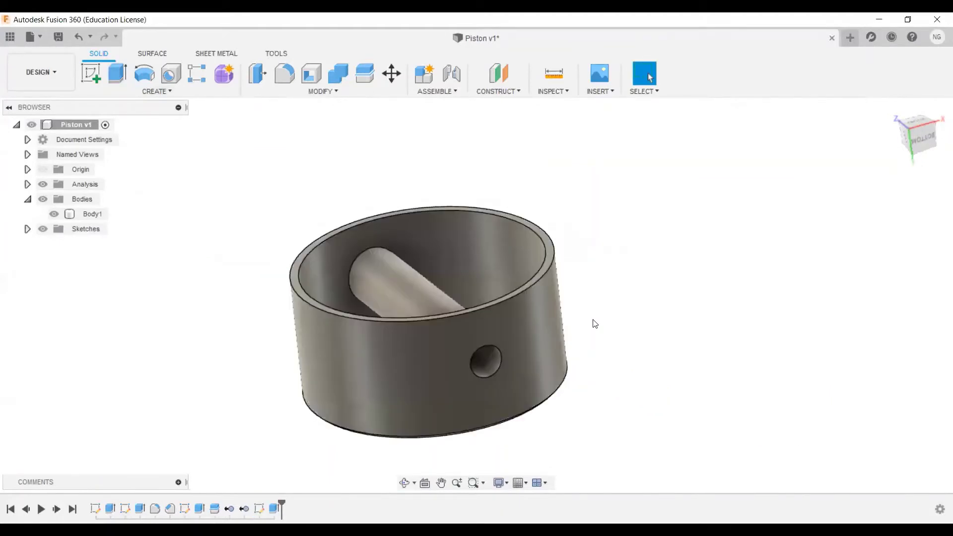
middle_click_drag(566, 310, 608, 341, "shift")
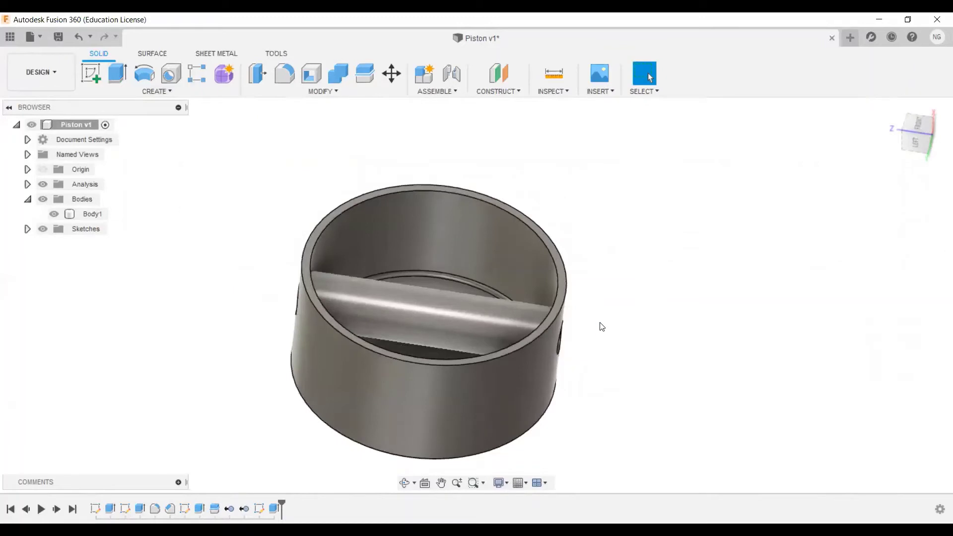
mouse_move(583, 327)
middle_mouse_down("shift")
mouse_move(586, 287)
mouse_move(559, 300)
mouse_move(560, 324)
mouse_move(559, 293)
mouse_move(586, 268)
mouse_move(591, 328)
mouse_move(588, 308)
mouse_move(586, 318)
middle_mouse_up("shift")
scroll(576, 293, "up", 5)
scroll(591, 313, "down", 4)
scroll(585, 261, "up", 2)
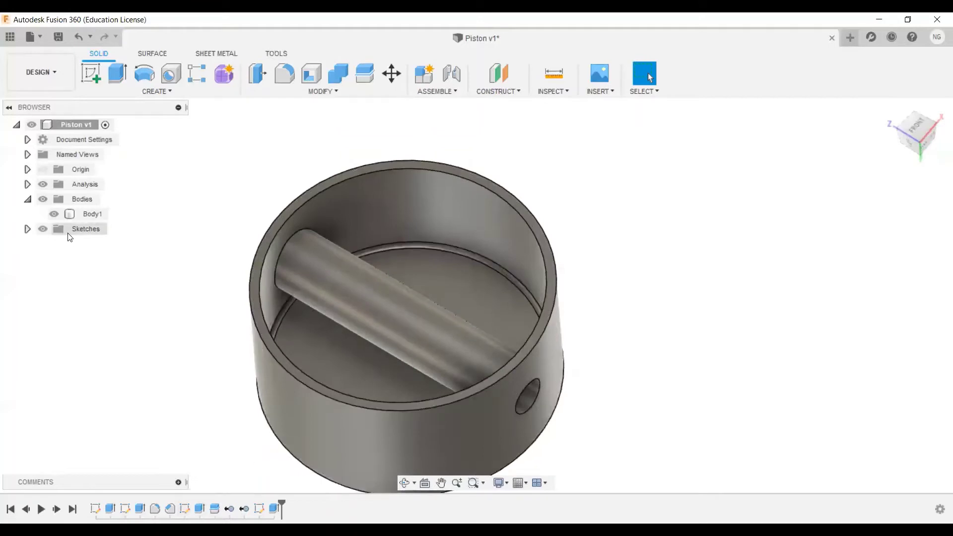
Show Sketch1 and Sketch3 in the browser to bring back the pin circle.
left_click(28, 229)
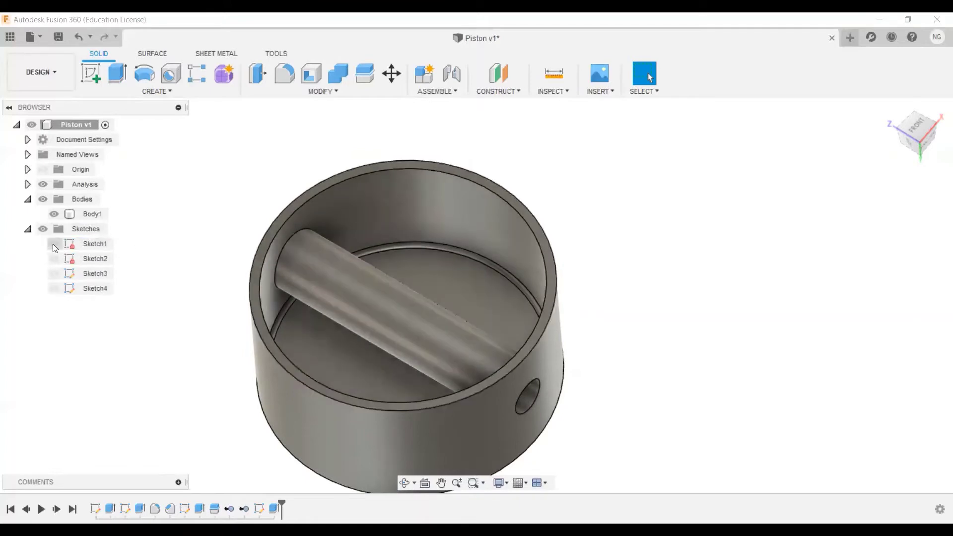
left_click(52, 243)
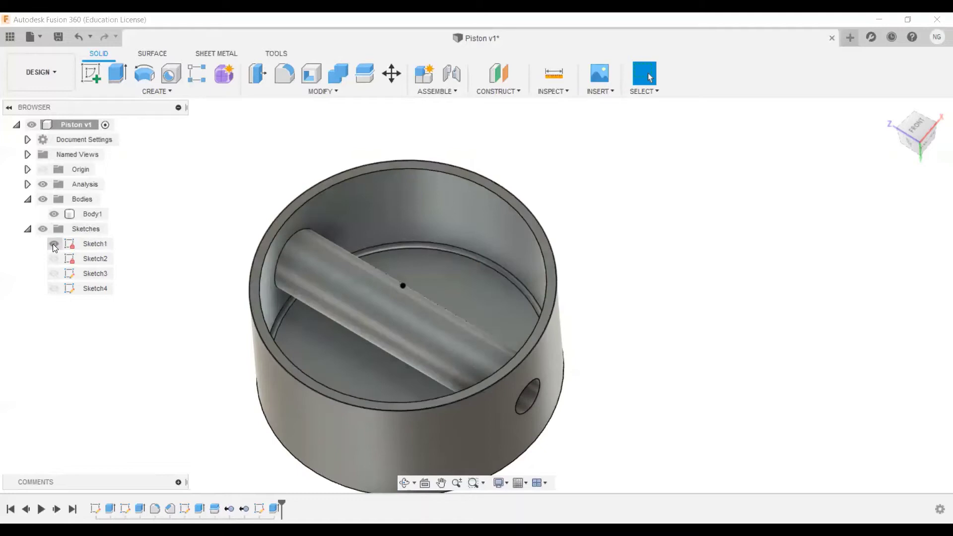
left_click(55, 258)
left_click(54, 275)
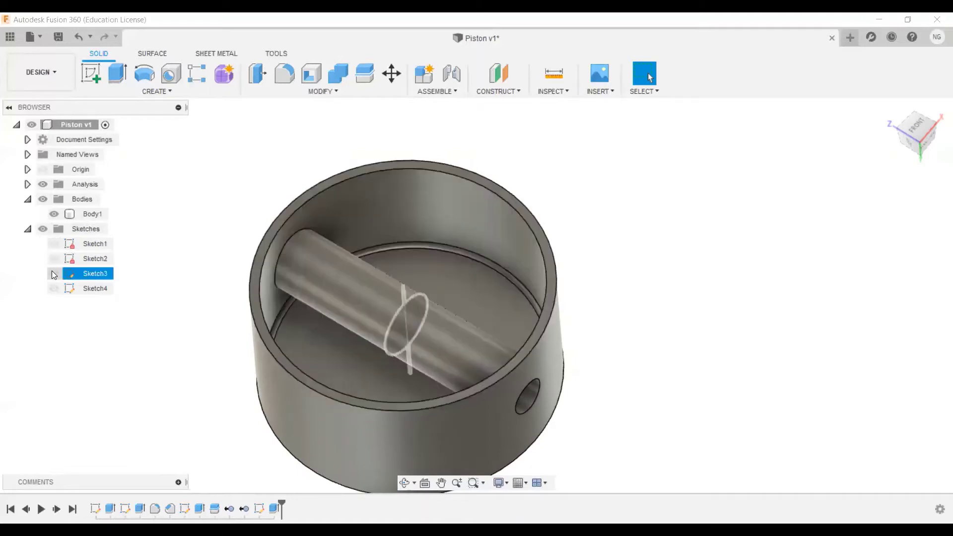
left_click(54, 273)
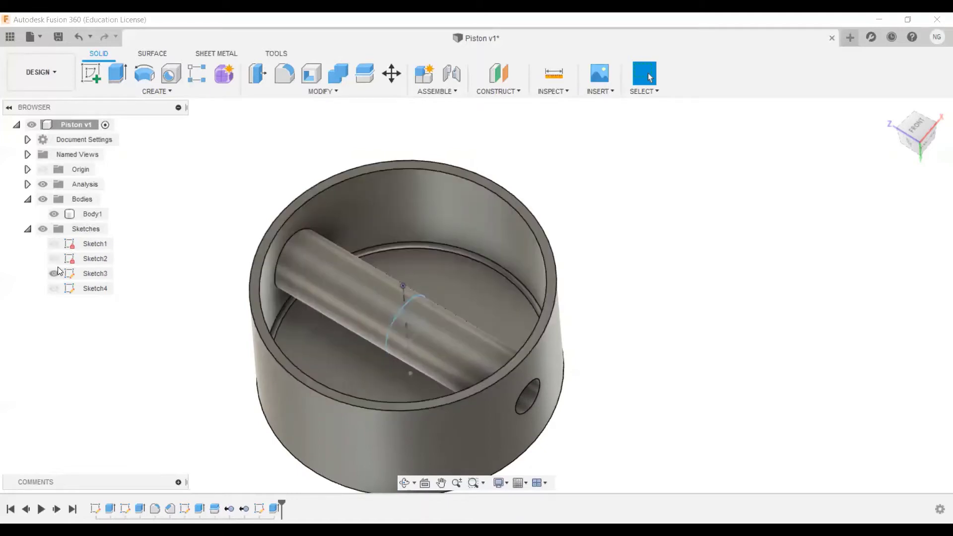
left_click(353, 348)
middle_click_drag(354, 360, 306, 247, "shift")
left_click(217, 145)
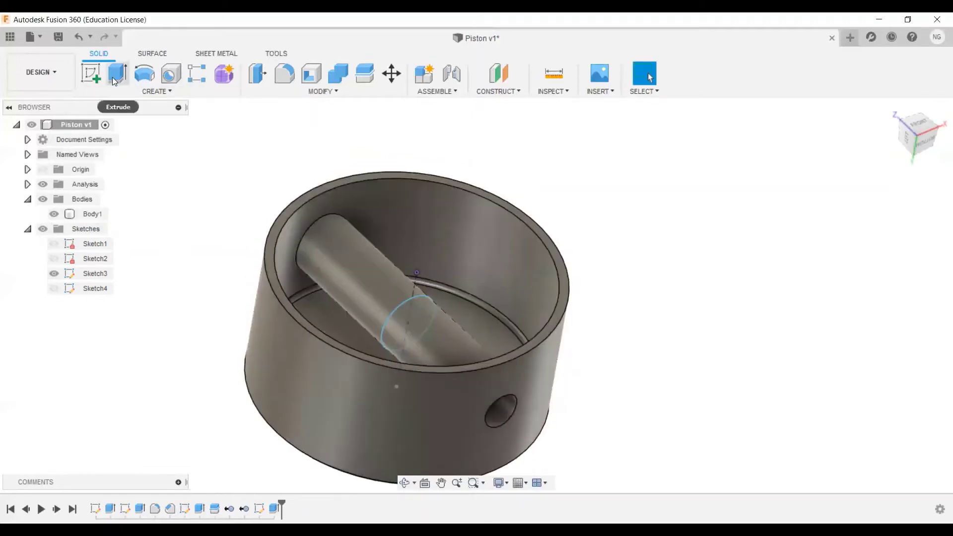
left_click(399, 303)
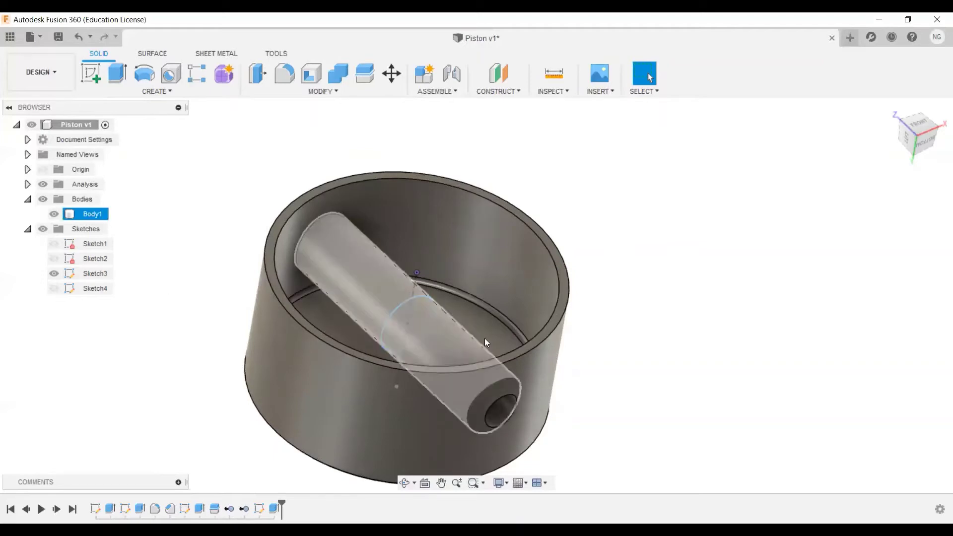
key("Escape")
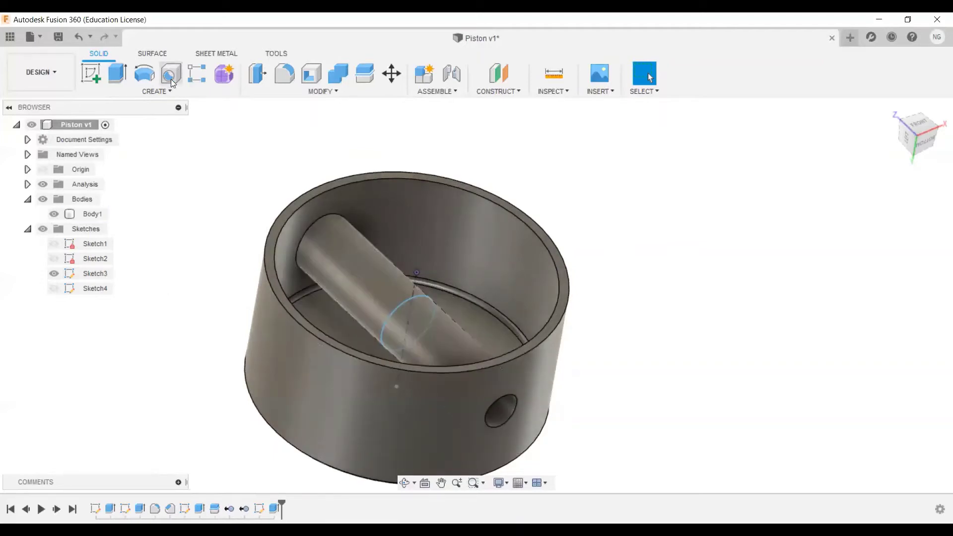
Cut the circle profile symmetrically by 20 mm to remove the pin's middle.
left_click(119, 74)
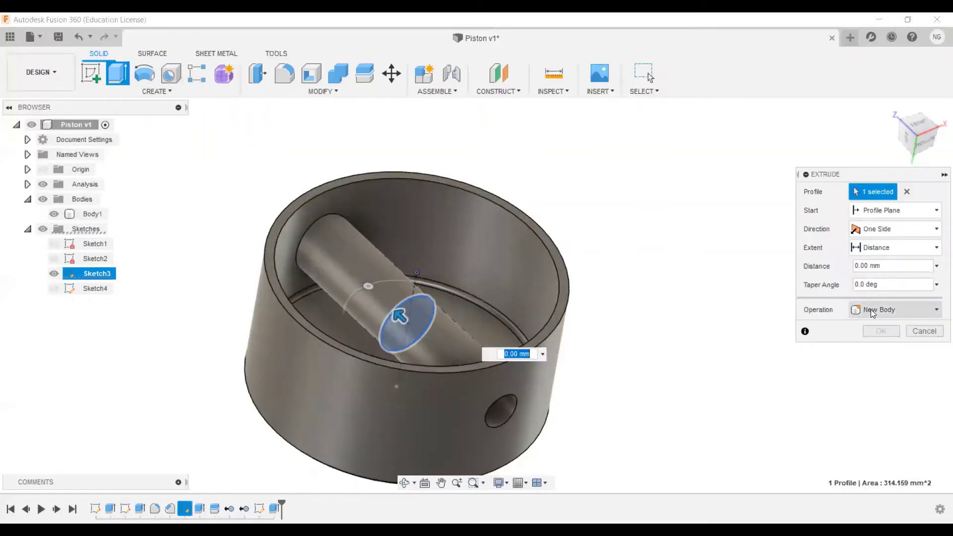
left_click(871, 309)
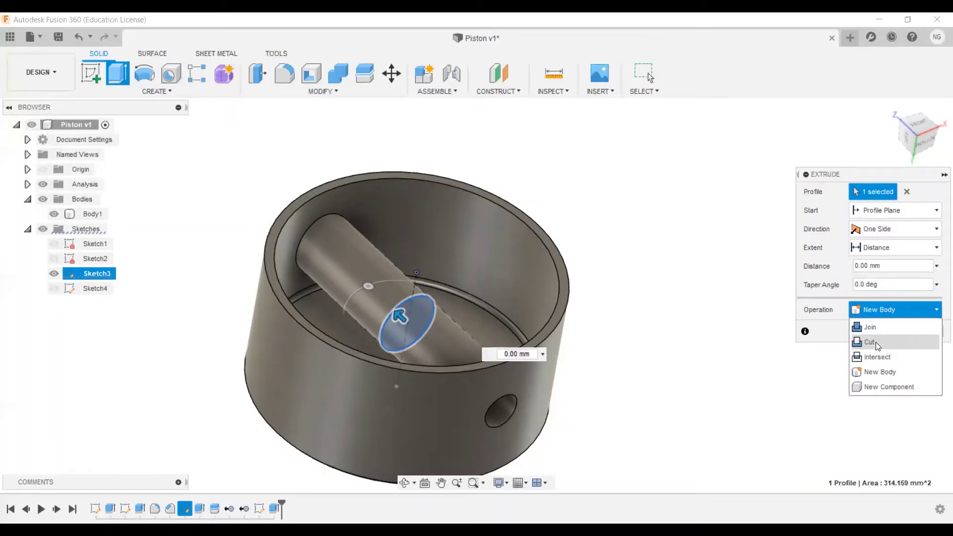
left_click(876, 341)
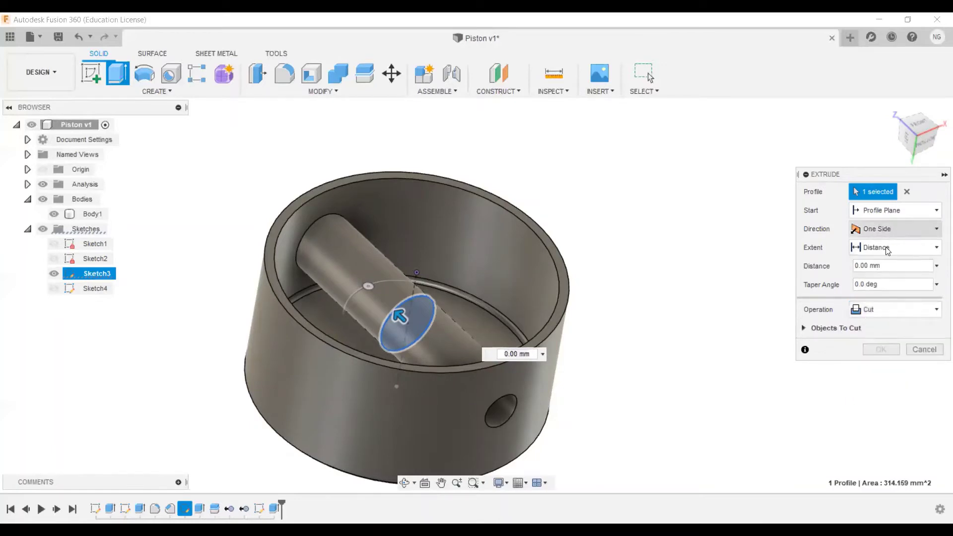
left_click(819, 269)
type("20")
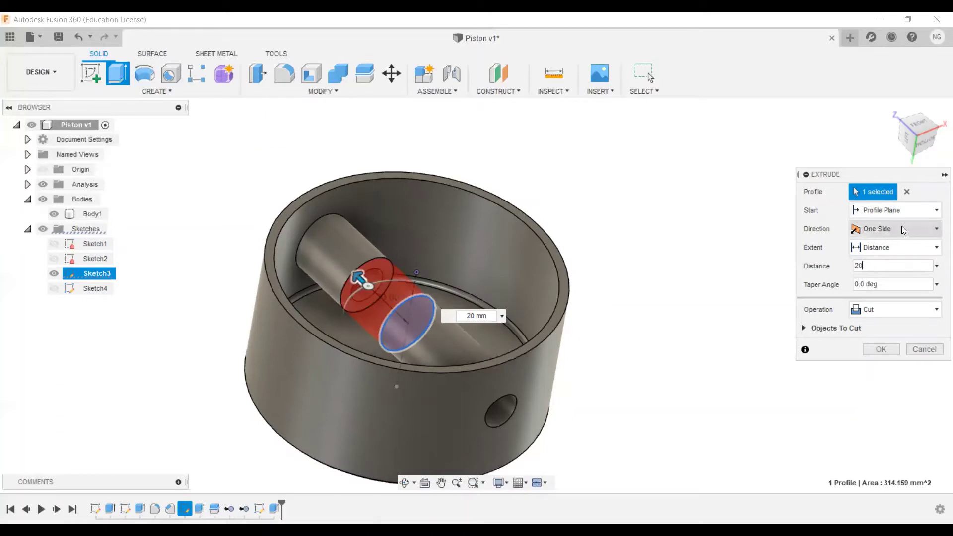
left_click(901, 227)
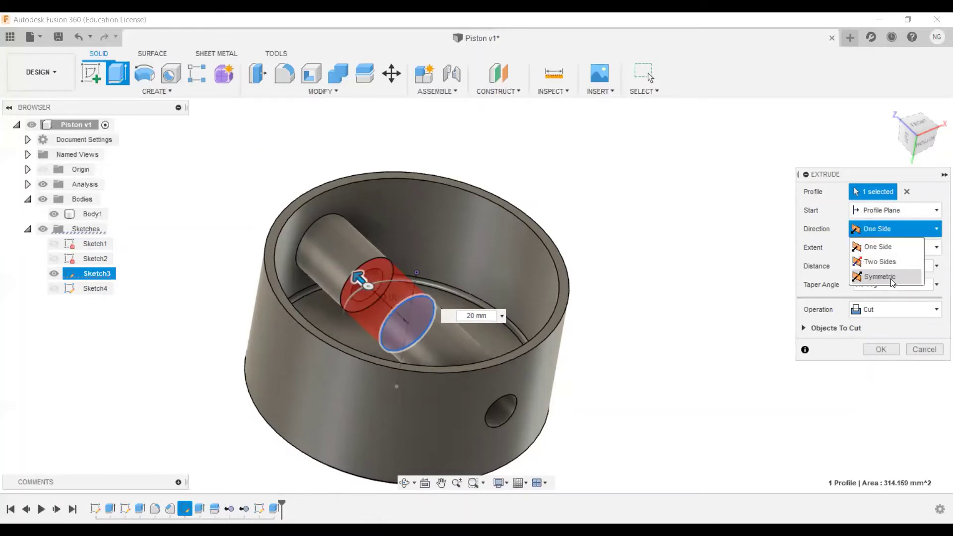
left_click(891, 281)
middle_click_drag(626, 270, 623, 270, "shift")
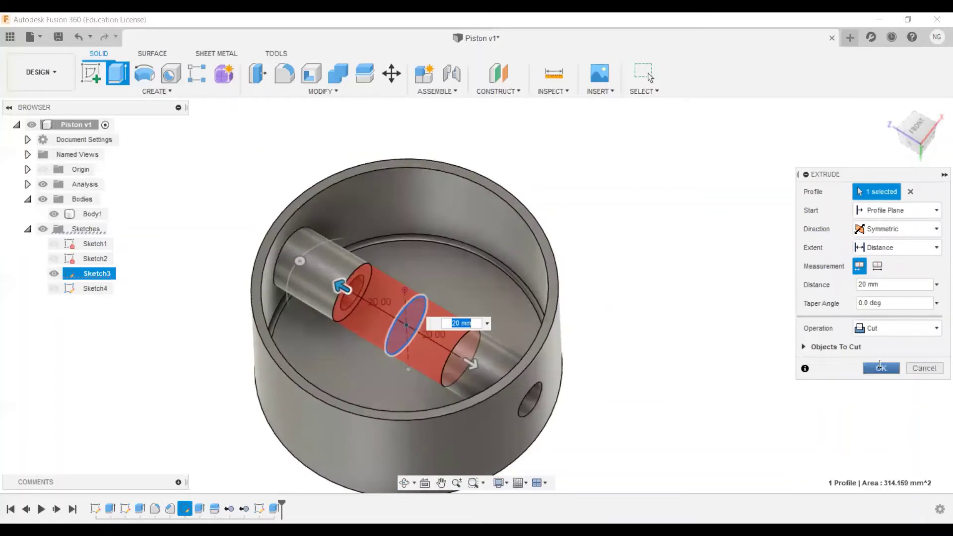
left_click(880, 368)
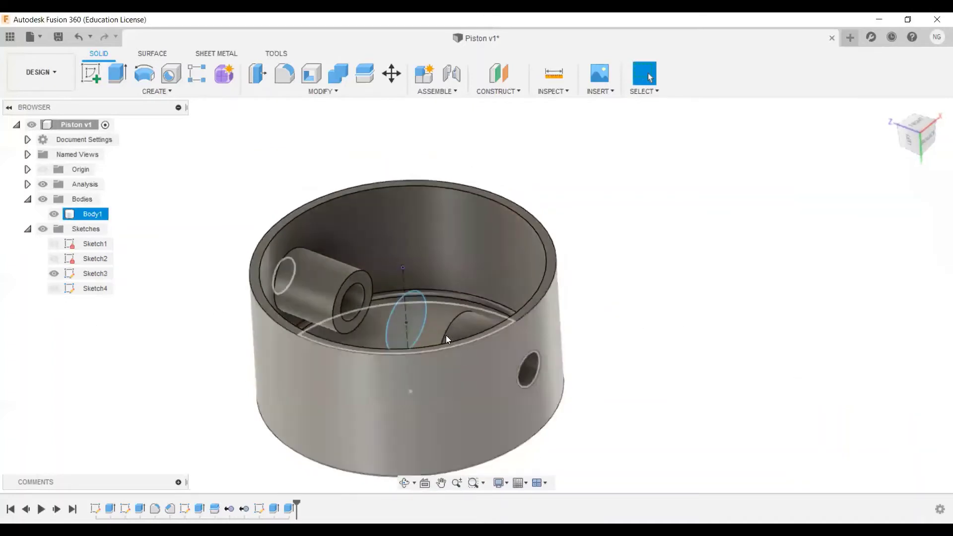
Hide Sketch3 and orbit toward a top-down view of the piston.
left_click(52, 274)
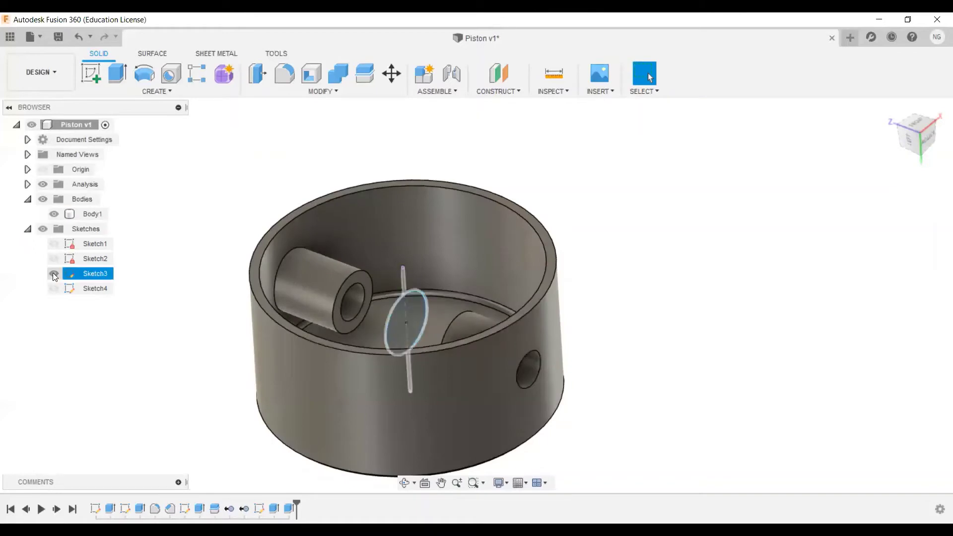
left_click(53, 274)
left_click(308, 353)
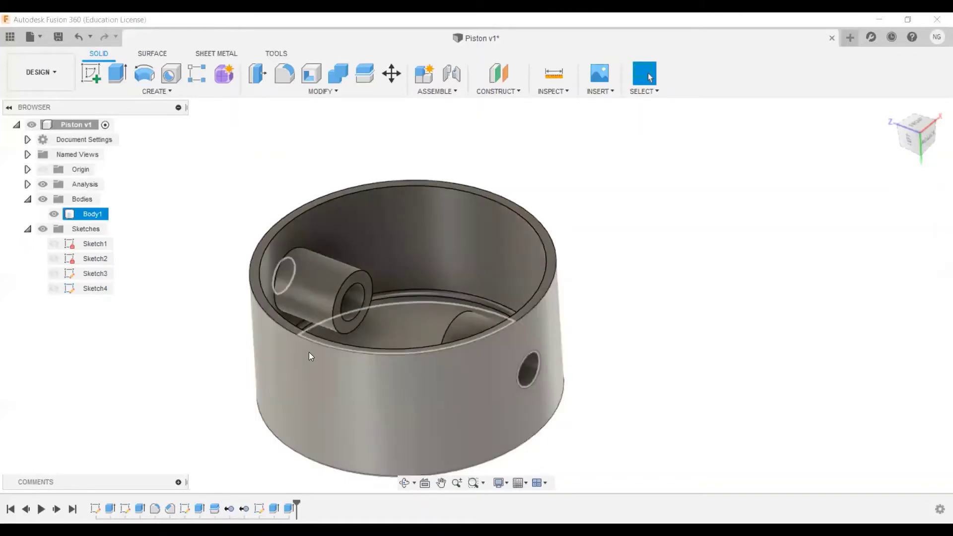
middle_click_drag(308, 352, 351, 372, "shift")
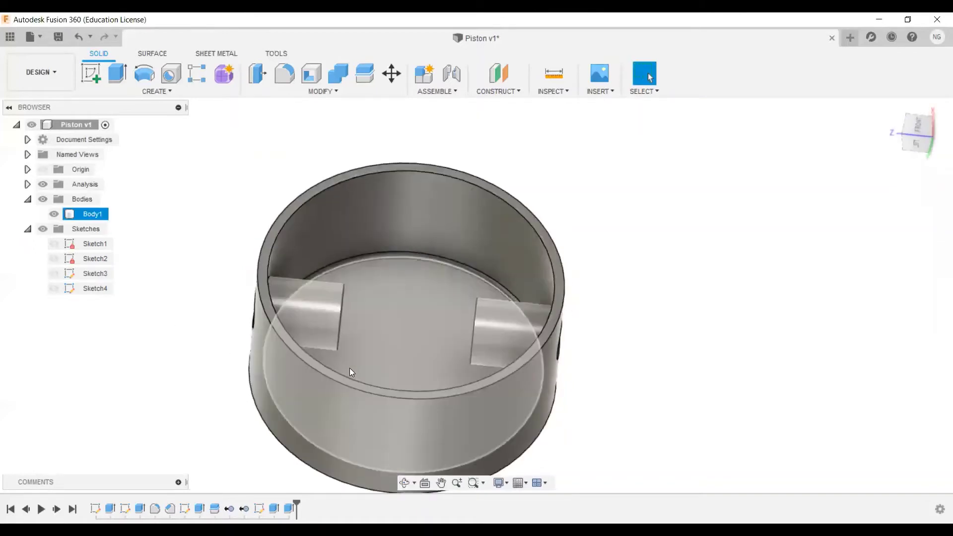
mouse_move(432, 337)
middle_mouse_down("shift")
mouse_move(412, 361)
mouse_move(441, 332)
middle_mouse_up("shift")
left_click(294, 127)
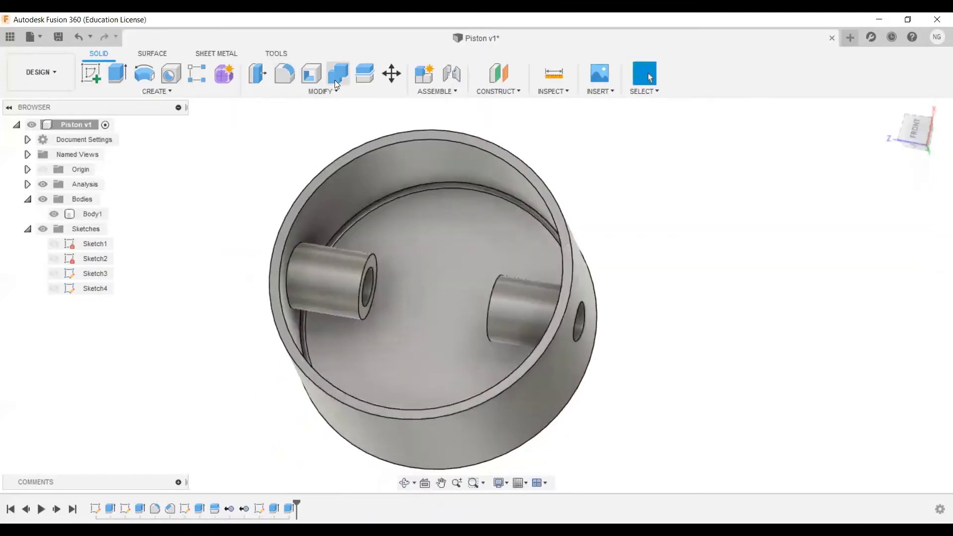
Chamfer the end and hole edges of both pin bosses by 1 mm.
left_click(322, 92)
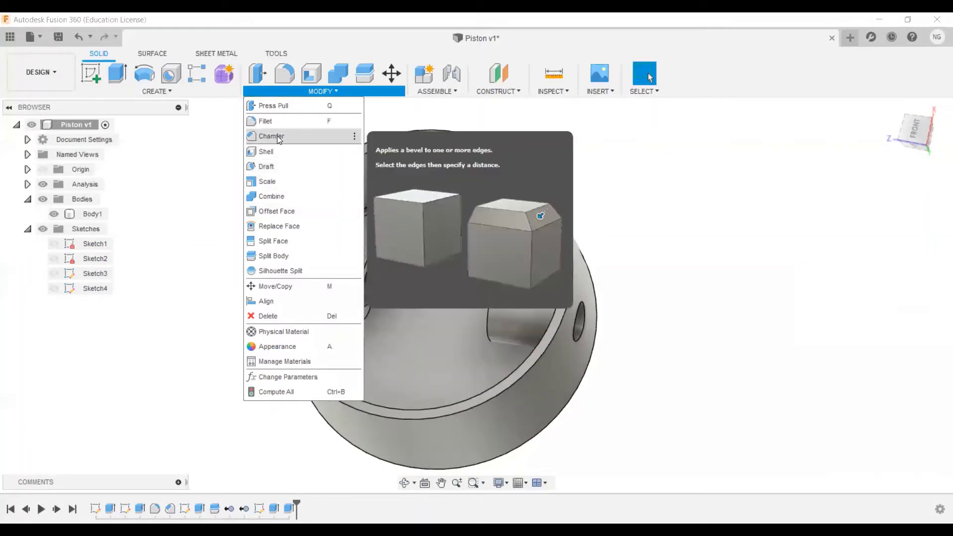
left_click(278, 136)
scroll(362, 258, "up", 3)
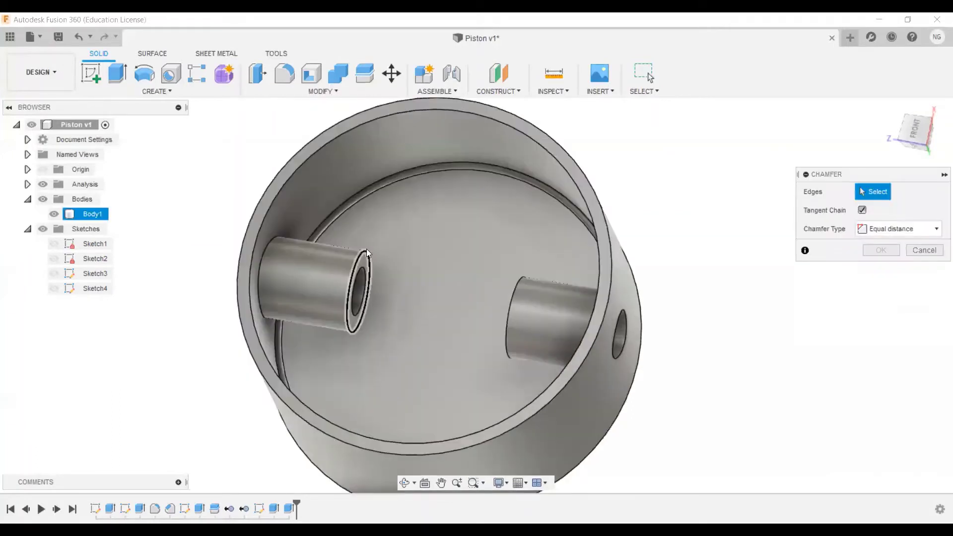
left_click(367, 249)
left_click(525, 298)
middle_click_drag(367, 249, 365, 273, "shift")
left_click(525, 299)
left_click(366, 272)
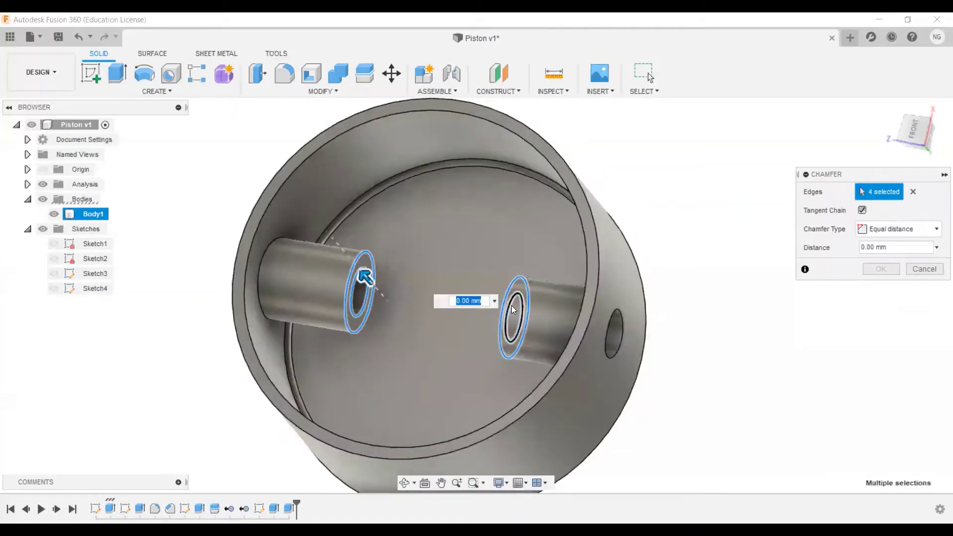
type("1")
key("Return")
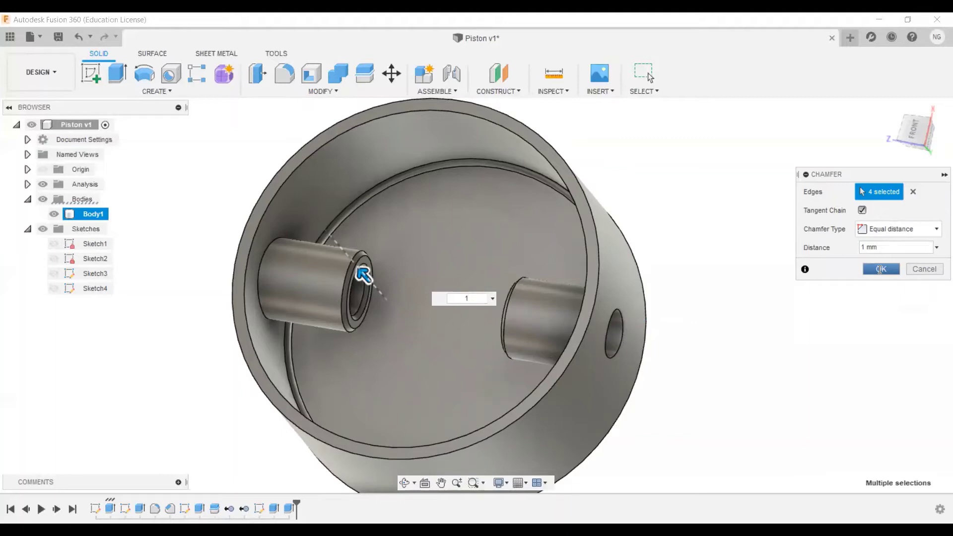
left_click(880, 269)
middle_click_drag(845, 263, 724, 269, "shift")
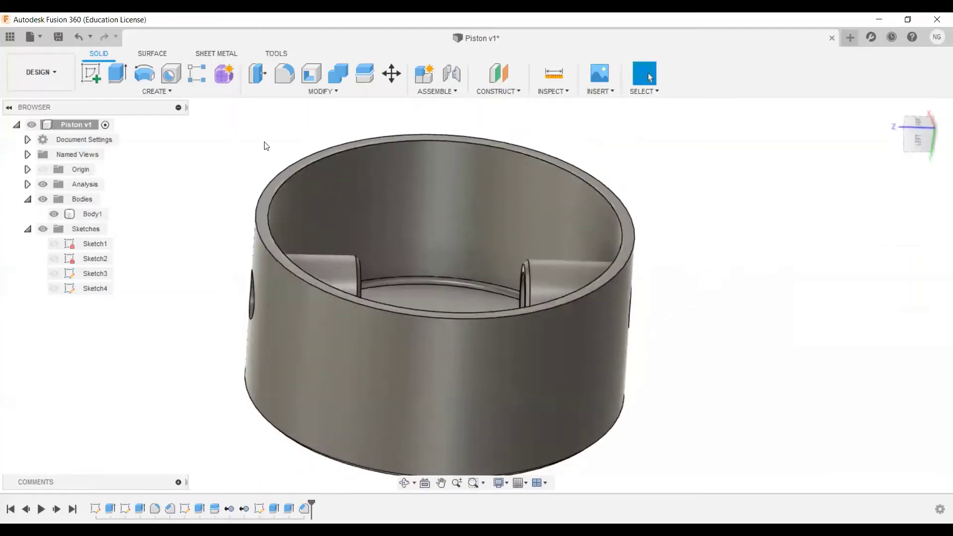
Create Sketch5 on the side origin plane, rotated 90° with the piston profile centred.
left_click(91, 73)
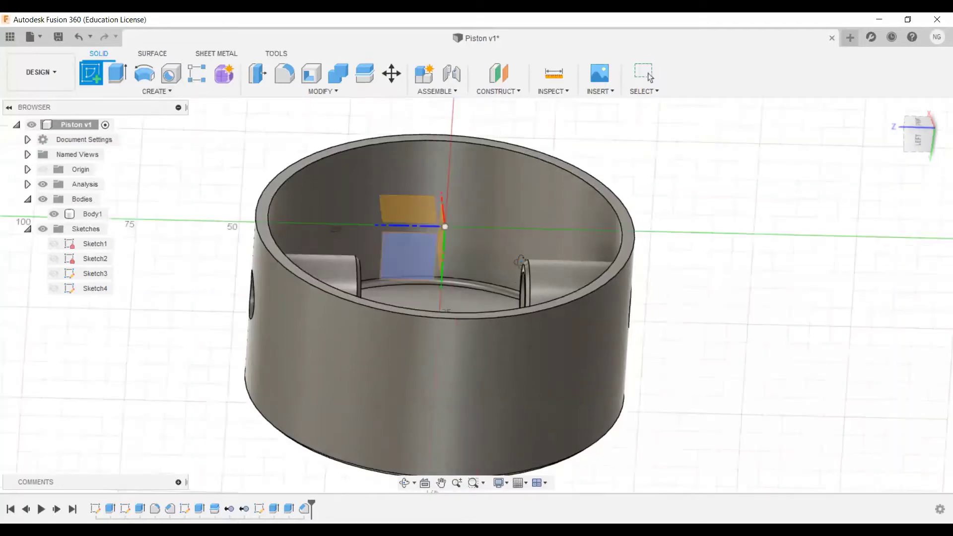
left_click(521, 262)
key("ctrl+z")
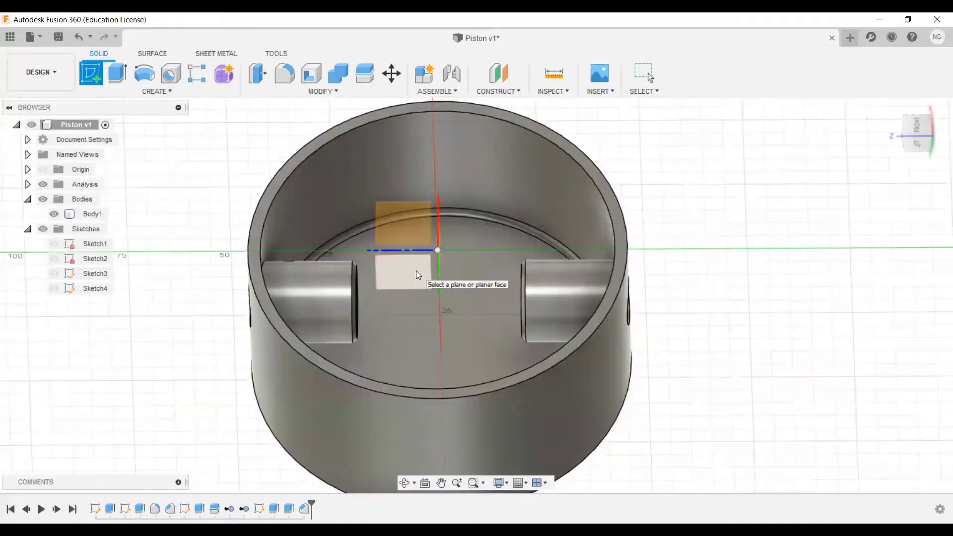
left_click(416, 270)
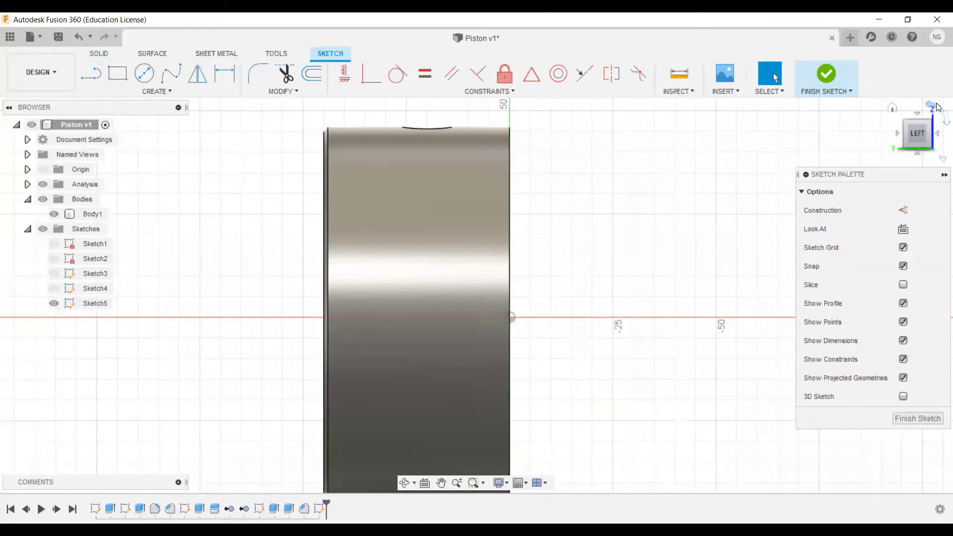
left_click(935, 108)
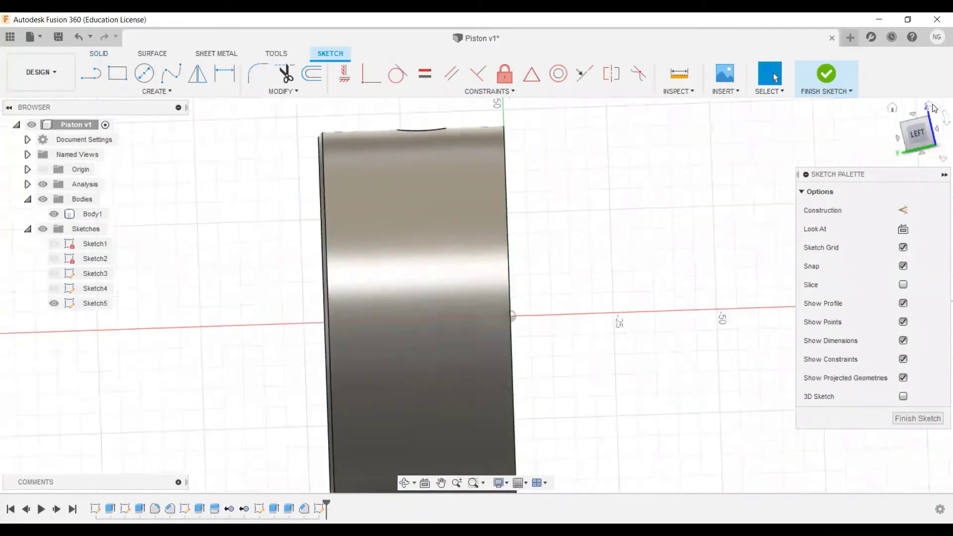
middle_click_drag(645, 224, 608, 186)
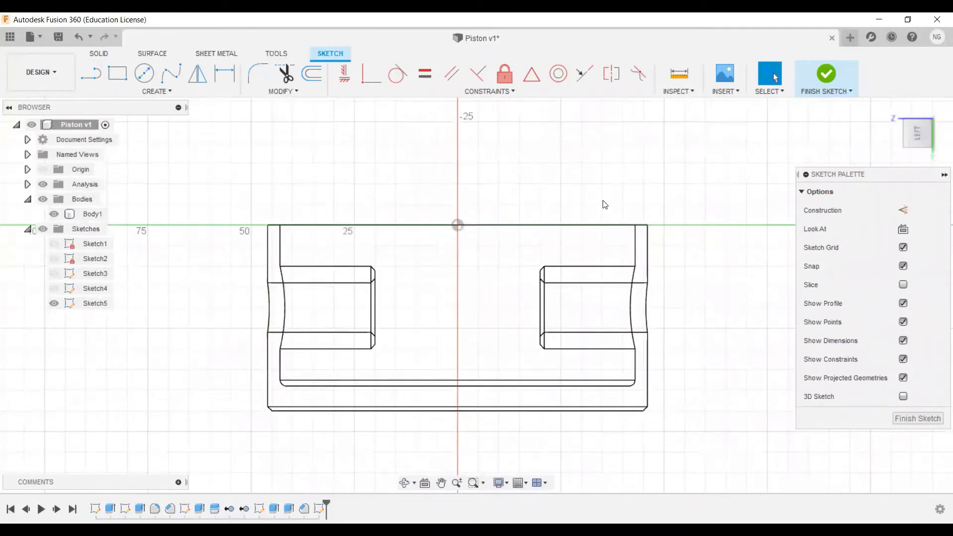
scroll(597, 204, "up", 2)
middle_click_drag(594, 207, 598, 181)
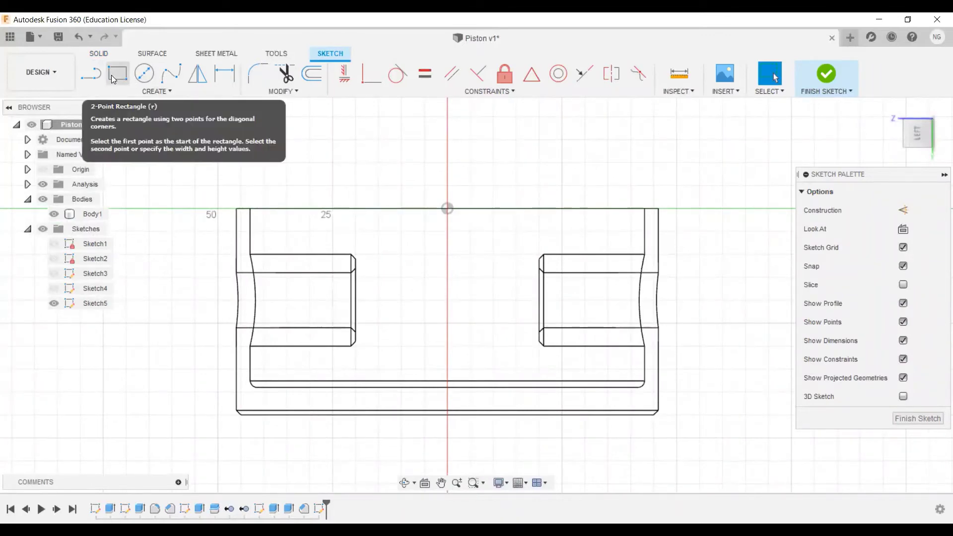
Draw a 100 mm diameter circle centred on the axis above the piston.
left_click(144, 75)
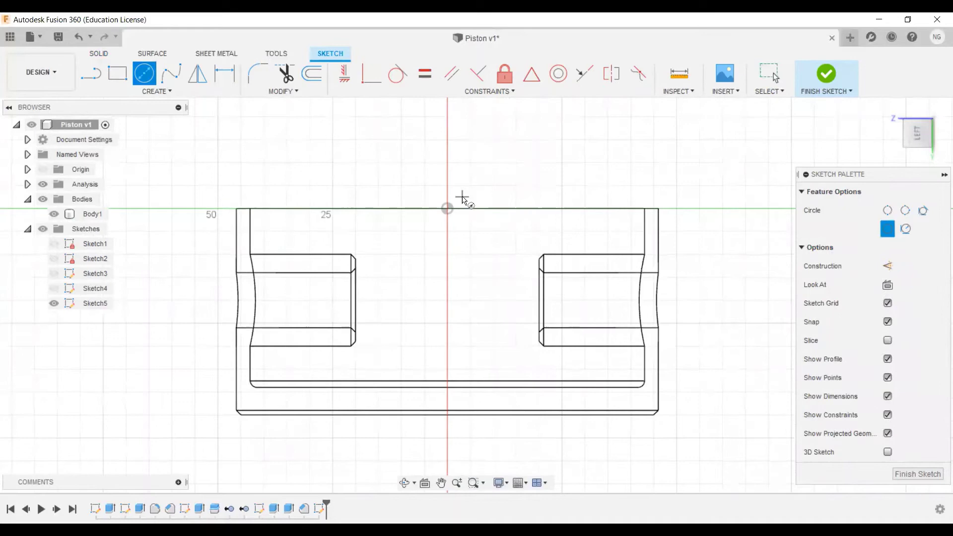
middle_click_drag(462, 198, 458, 268)
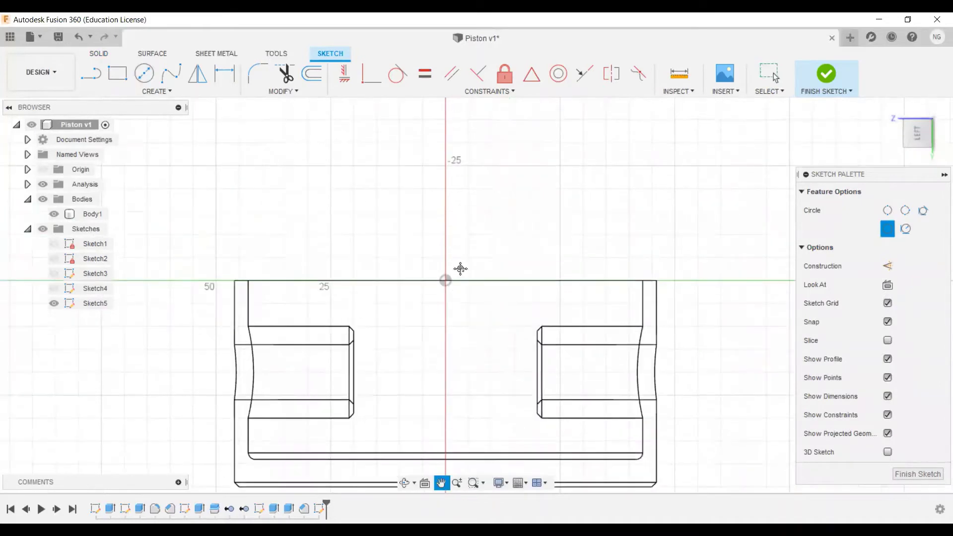
left_click(445, 165)
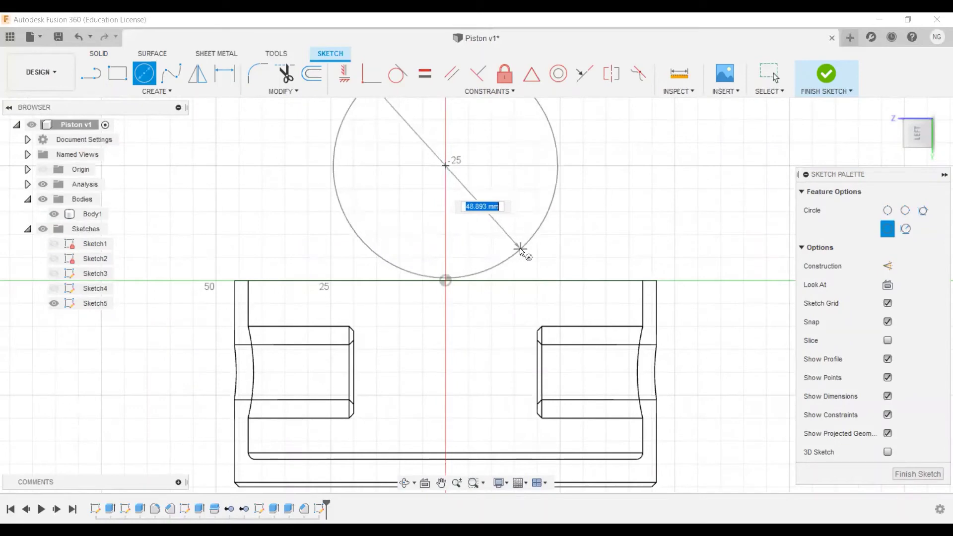
type("100")
key("Tab")
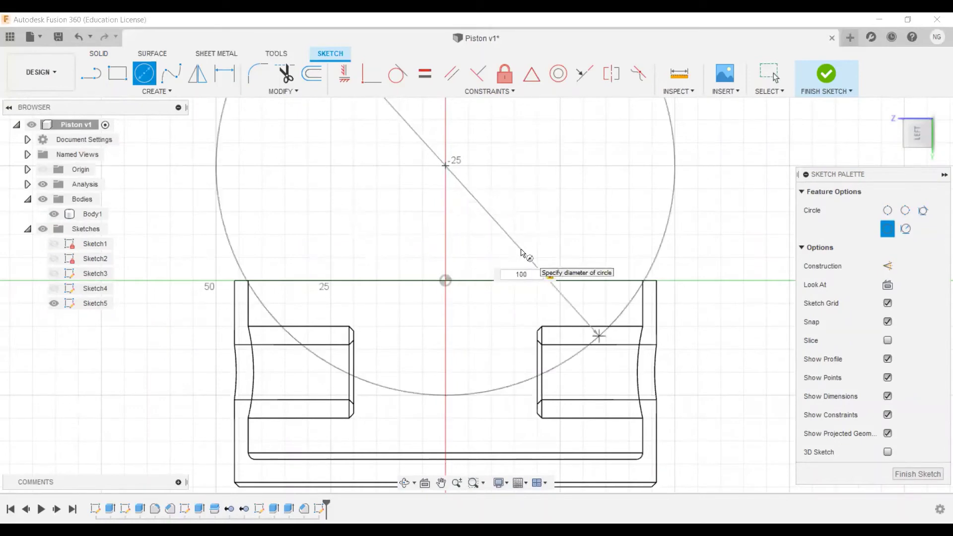
key("Return")
key("Escape")
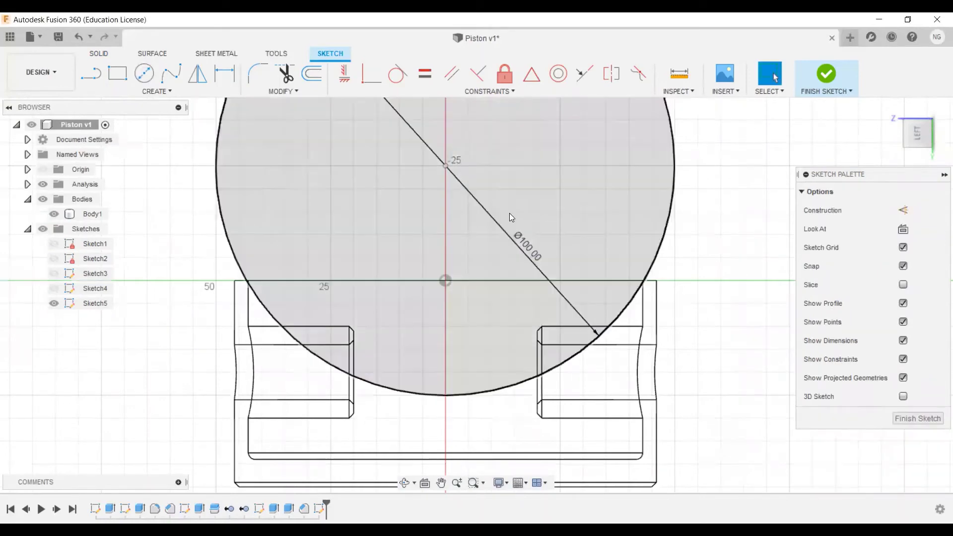
scroll(479, 236, "down", 1)
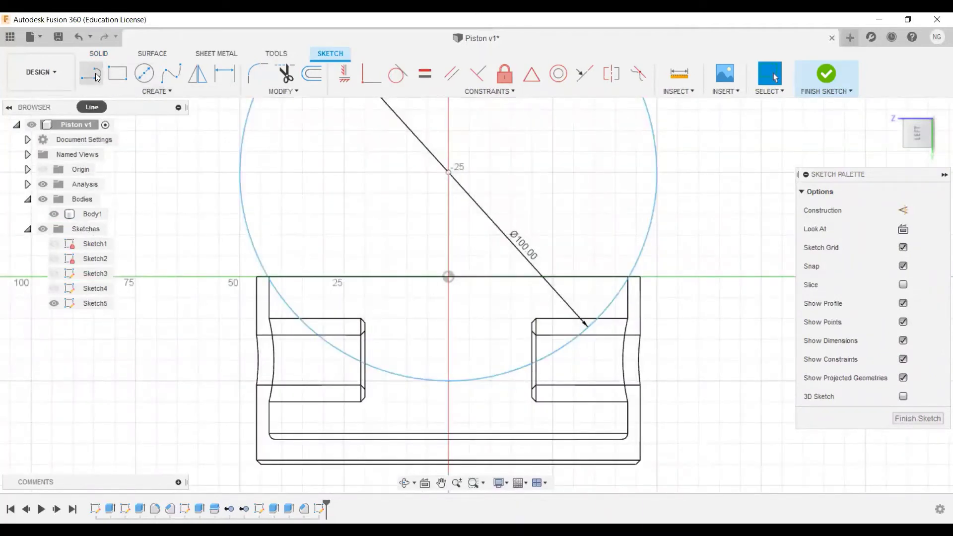
Dimension the circle's centre 30 mm from the piston's top edge.
left_click(224, 75)
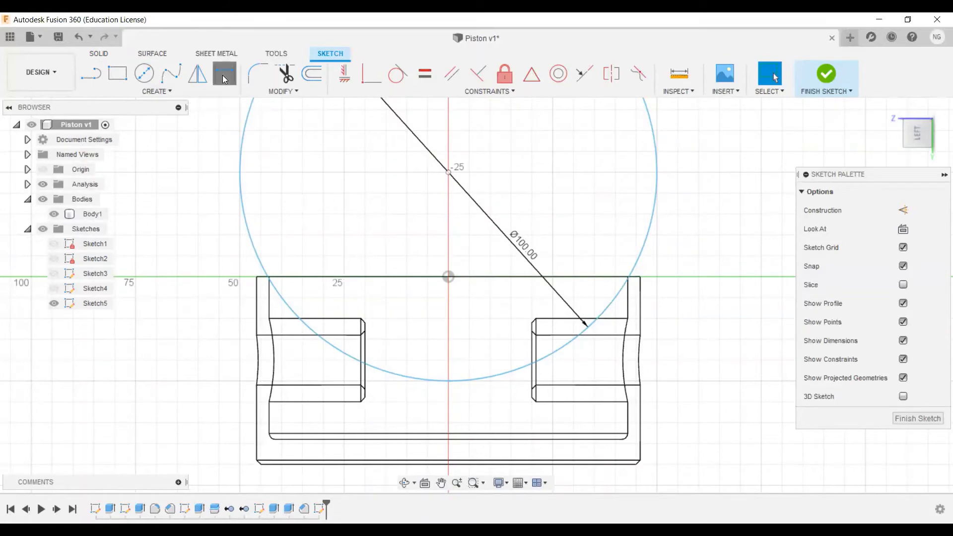
left_click(449, 173)
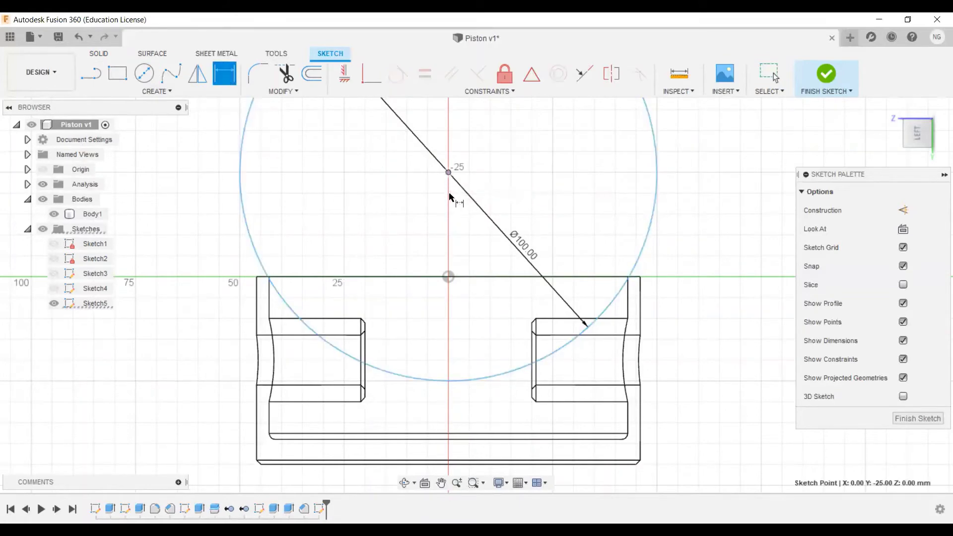
left_click(498, 277)
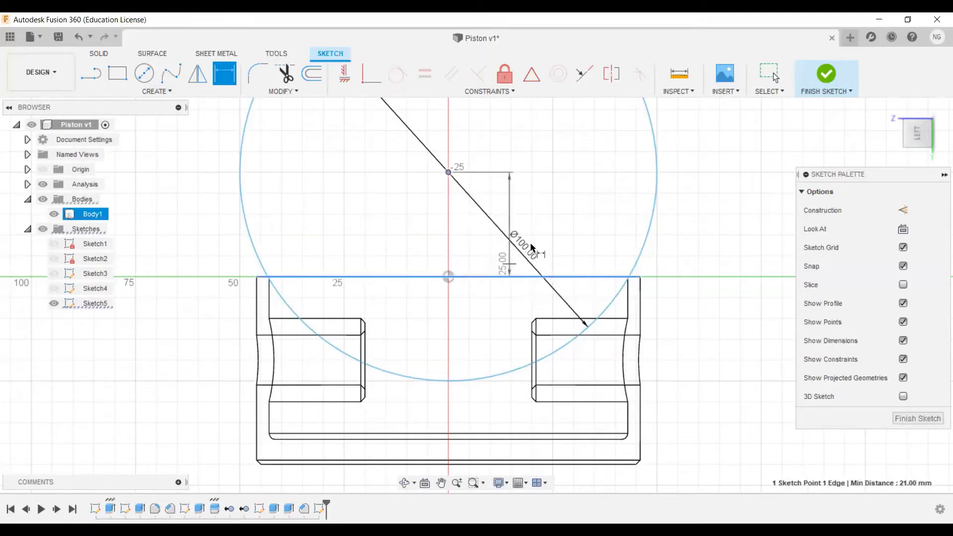
left_click(684, 232)
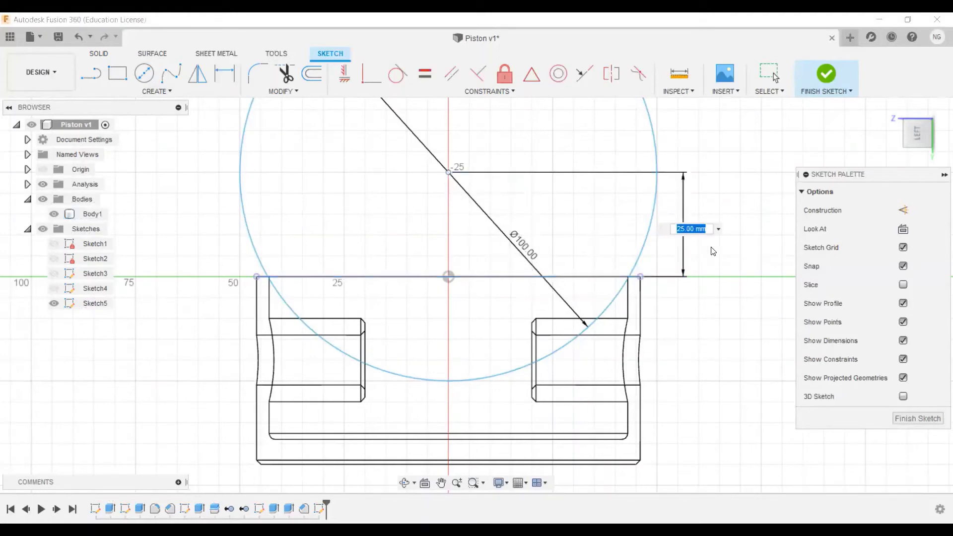
type("30")
key("Return")
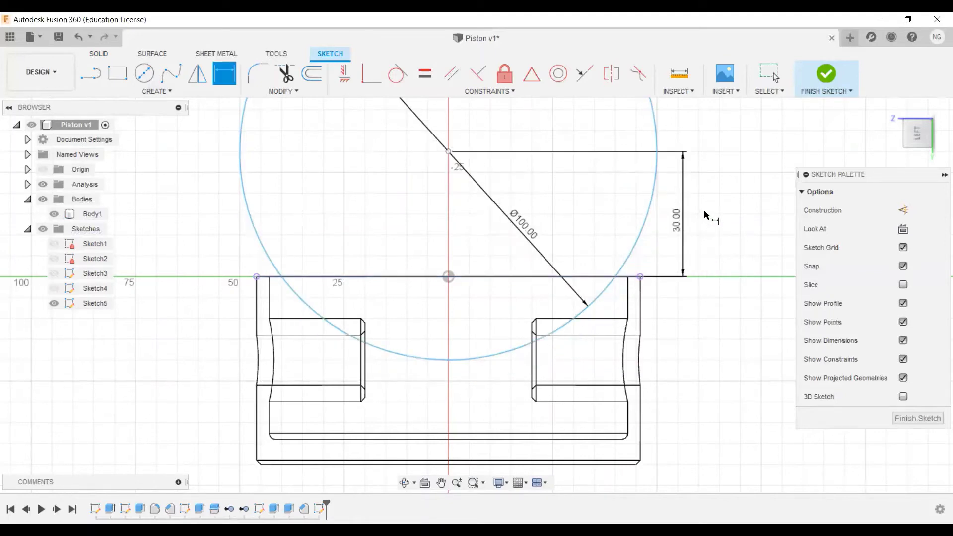
middle_click_drag(705, 215, 704, 226)
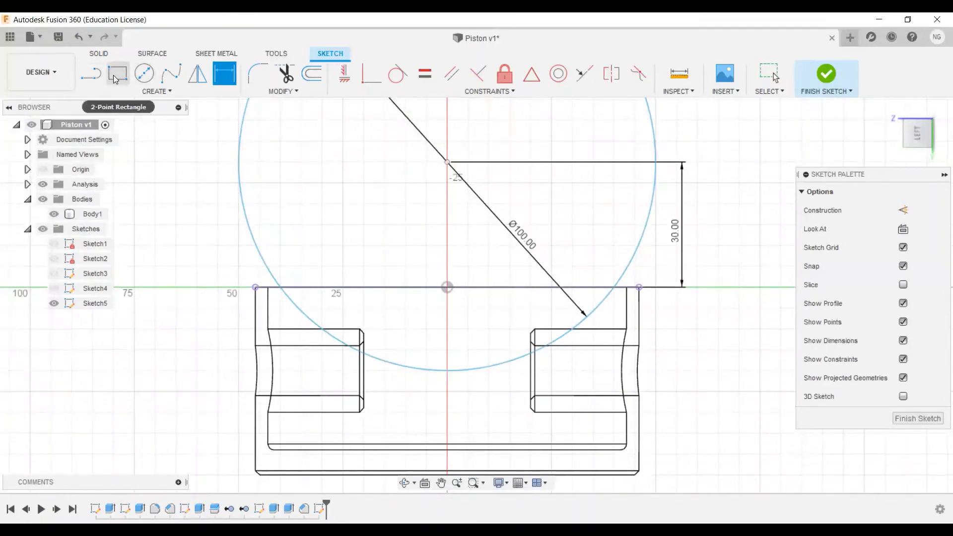
Draw a 2-point rectangle across the piston's top edge, from left of the piston to above it.
key("l")
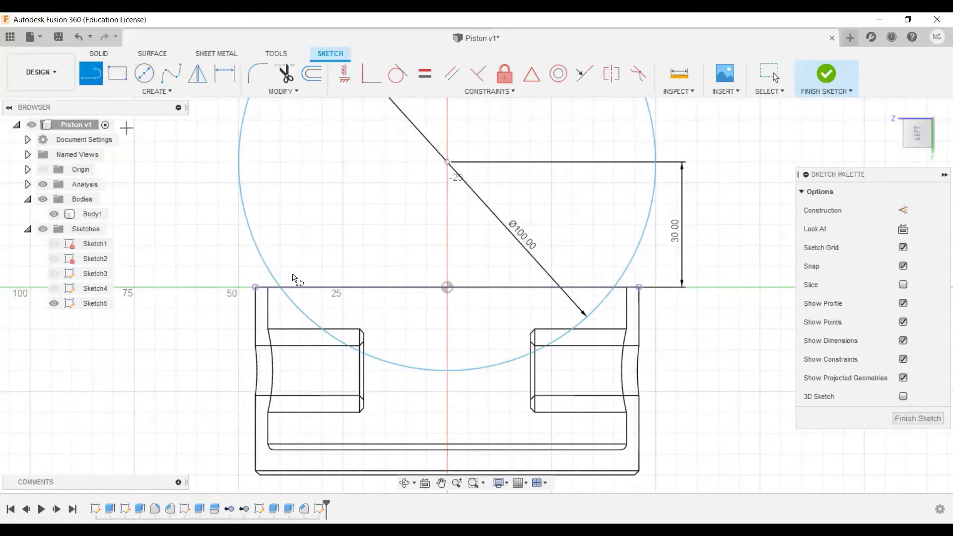
left_click(446, 288)
left_click(118, 74)
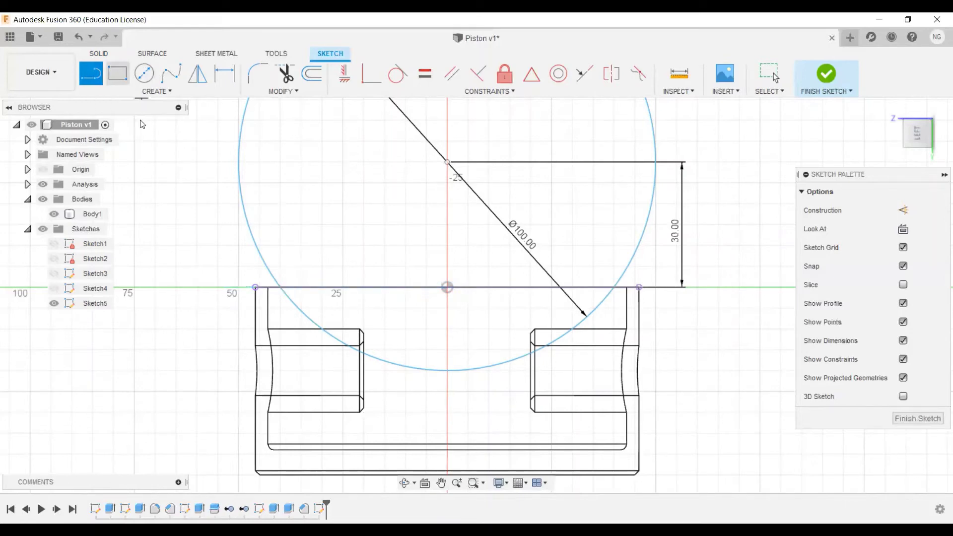
left_click(198, 287)
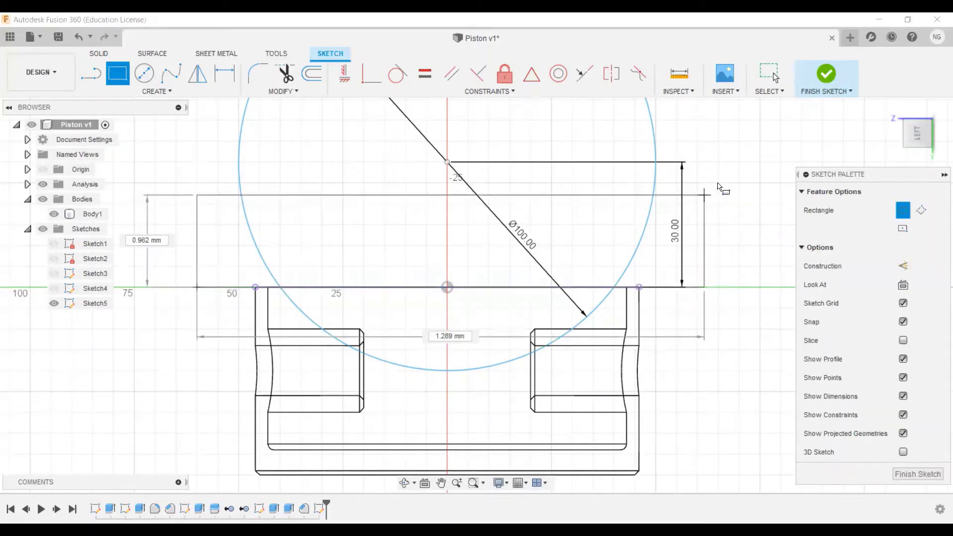
left_click(725, 151)
key("Escape")
middle_click_drag(577, 191, 598, 282)
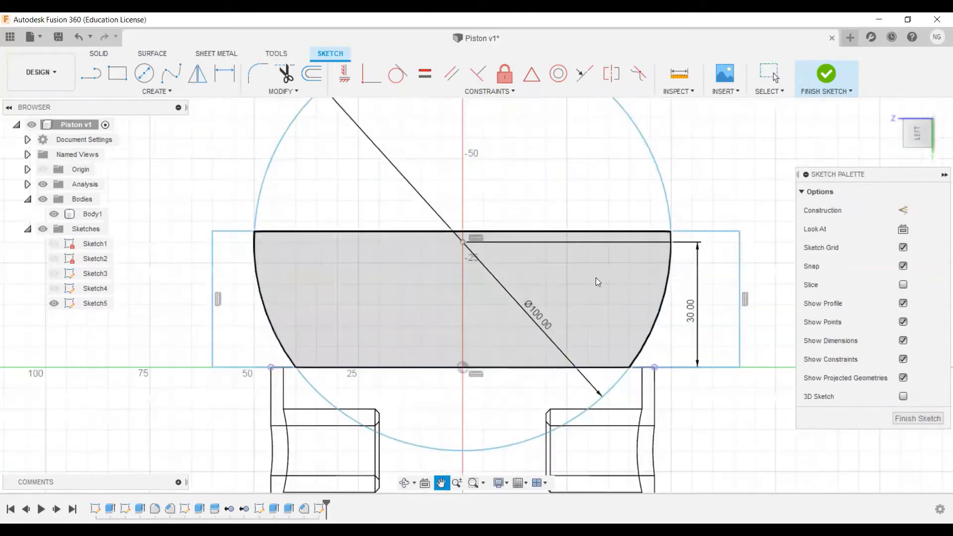
Trim the circle's upper arc and the left and right arc pieces above the top edge.
left_click(284, 73)
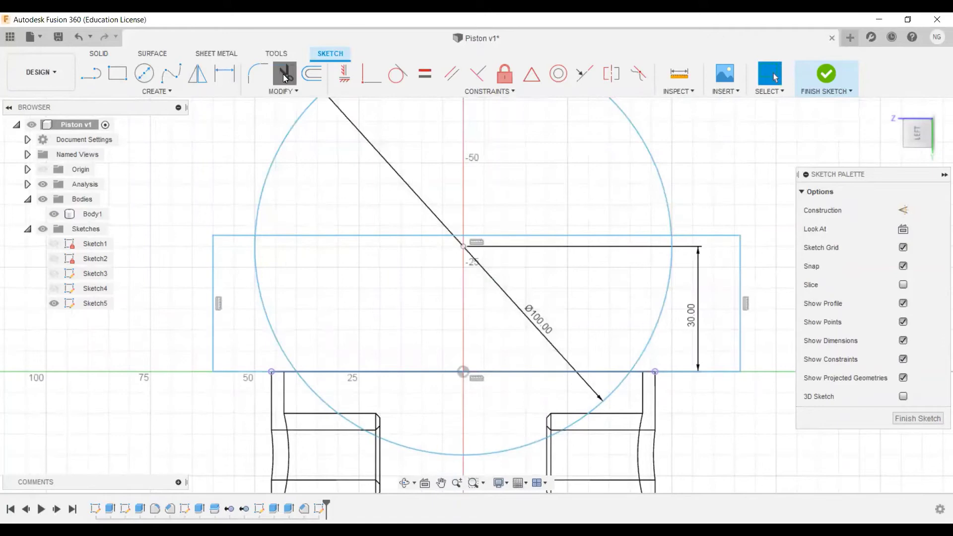
left_click(299, 126)
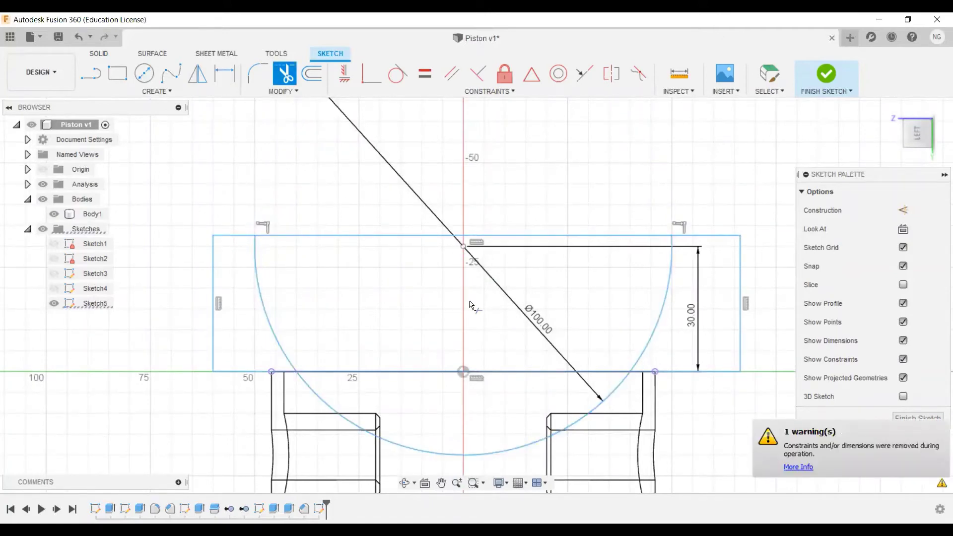
middle_click_drag(456, 290, 471, 207)
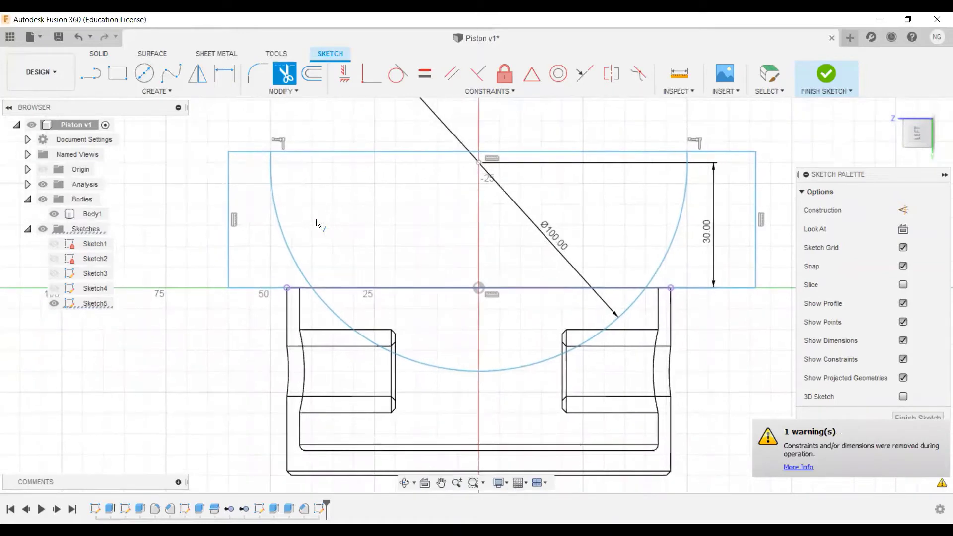
left_click(286, 231)
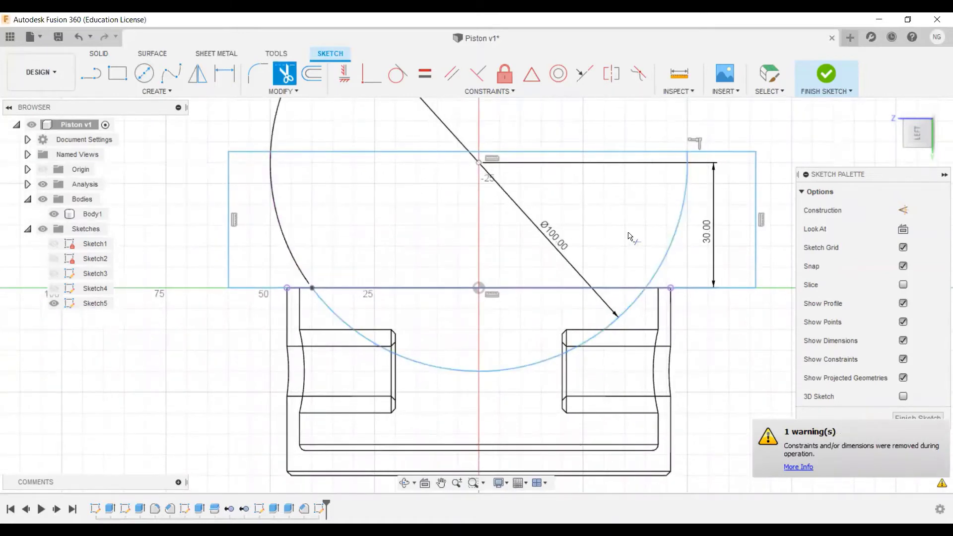
left_click(674, 235)
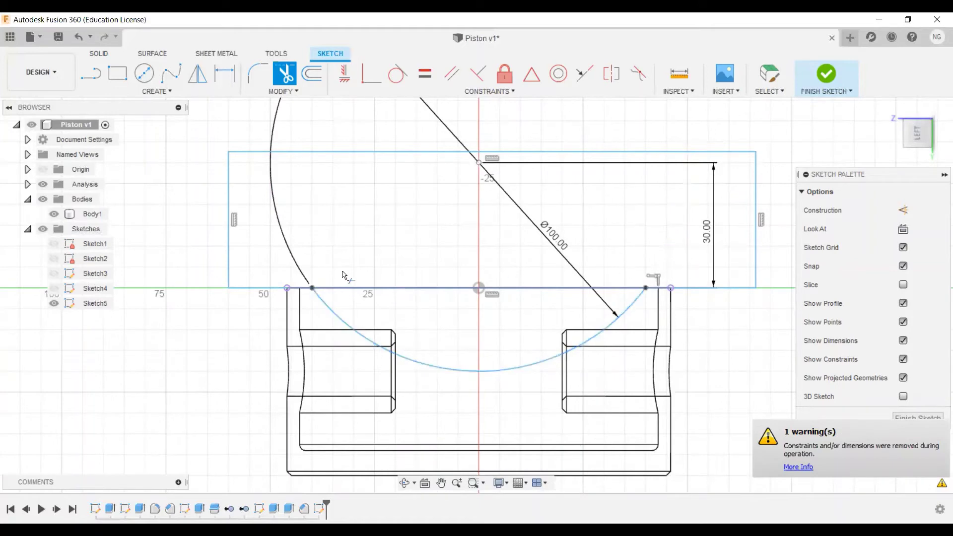
Remove the top line's middle segment, fillet the arc-to-edge corner at 5 mm, and finish Sketch5.
left_click(447, 293)
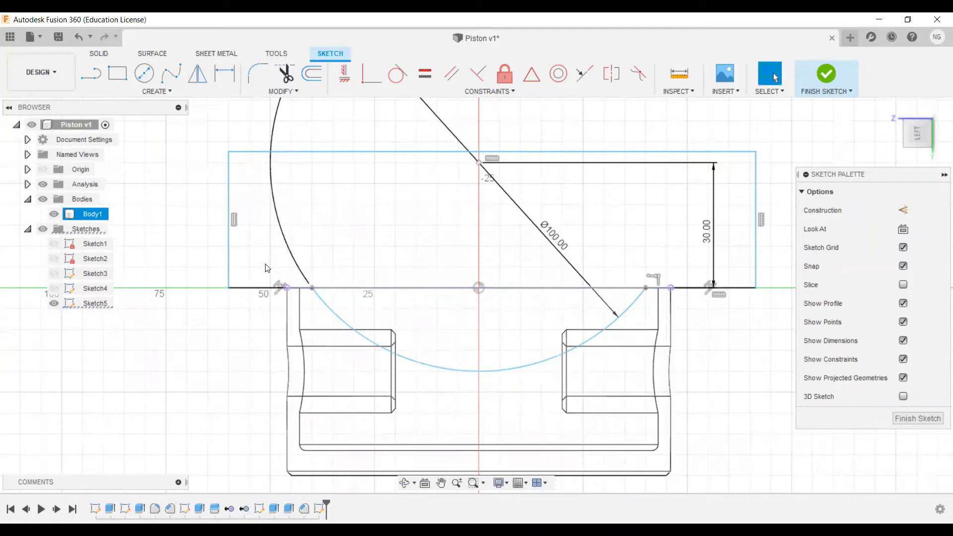
key("Escape")
left_click(256, 78)
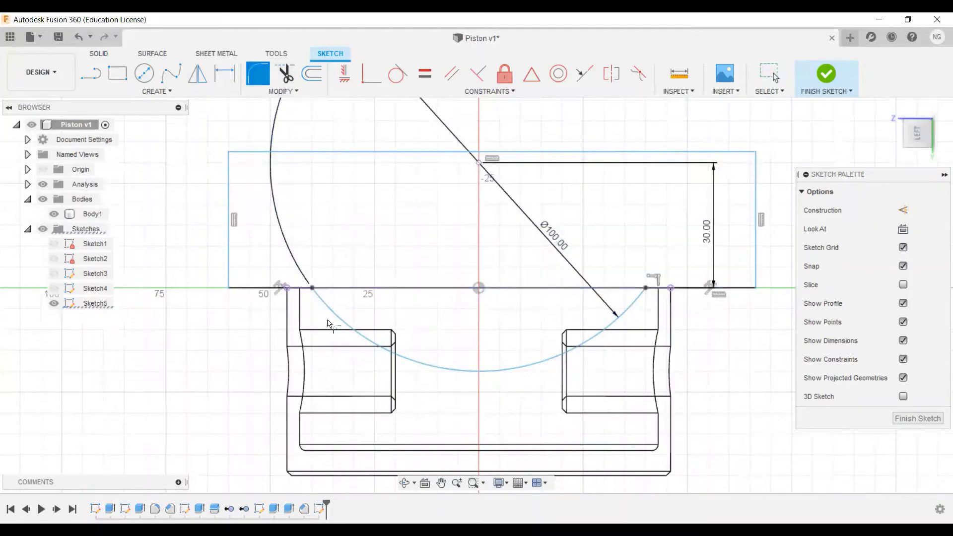
left_click(313, 291)
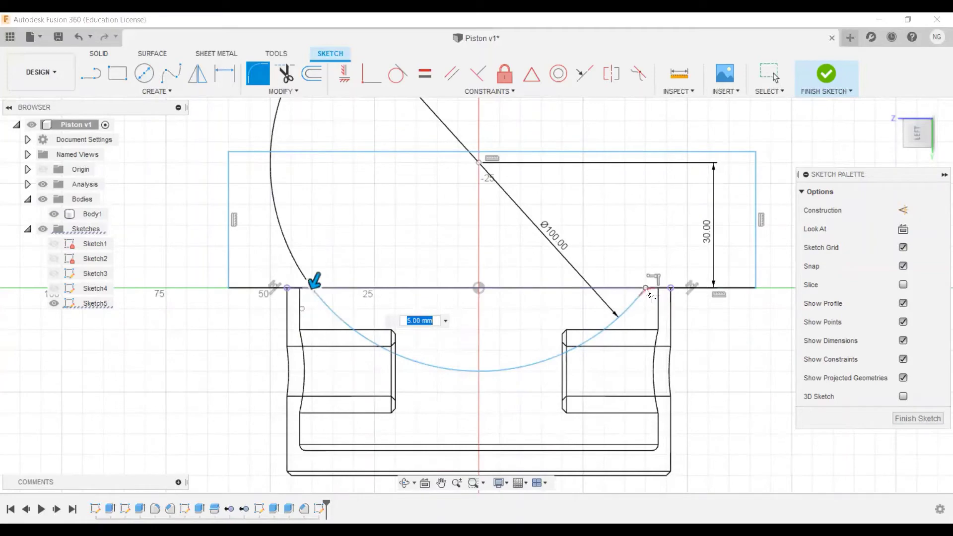
key("Return")
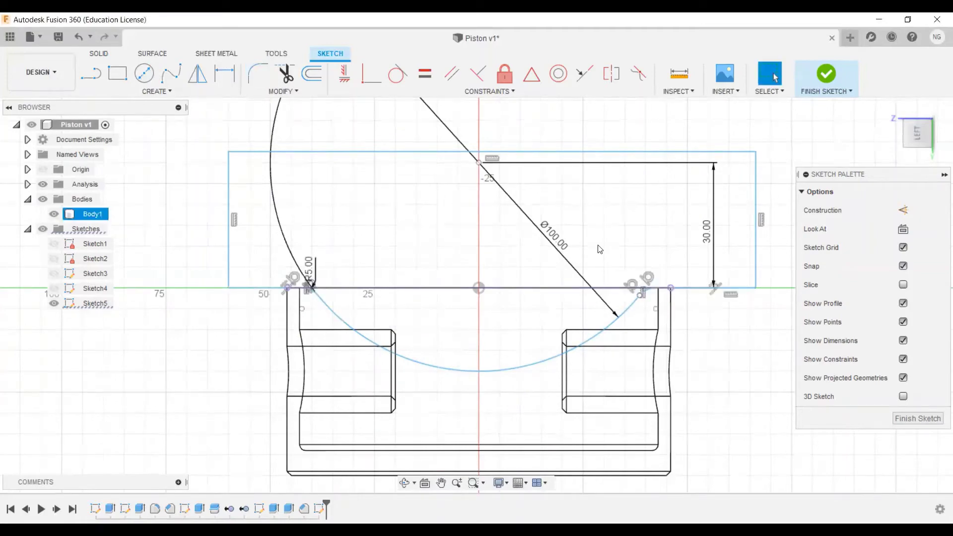
mouse_move(486, 276)
middle_mouse_down("shift")
mouse_move(541, 275)
mouse_move(569, 322)
middle_mouse_up("shift")
left_click(823, 87)
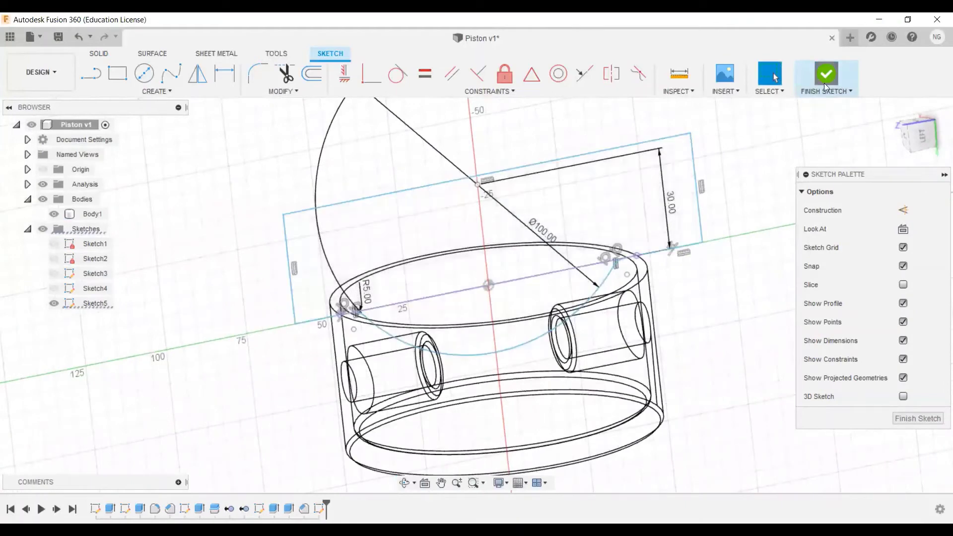
mouse_move(601, 259)
middle_mouse_down("shift")
mouse_move(596, 268)
mouse_move(625, 240)
middle_mouse_up("shift")
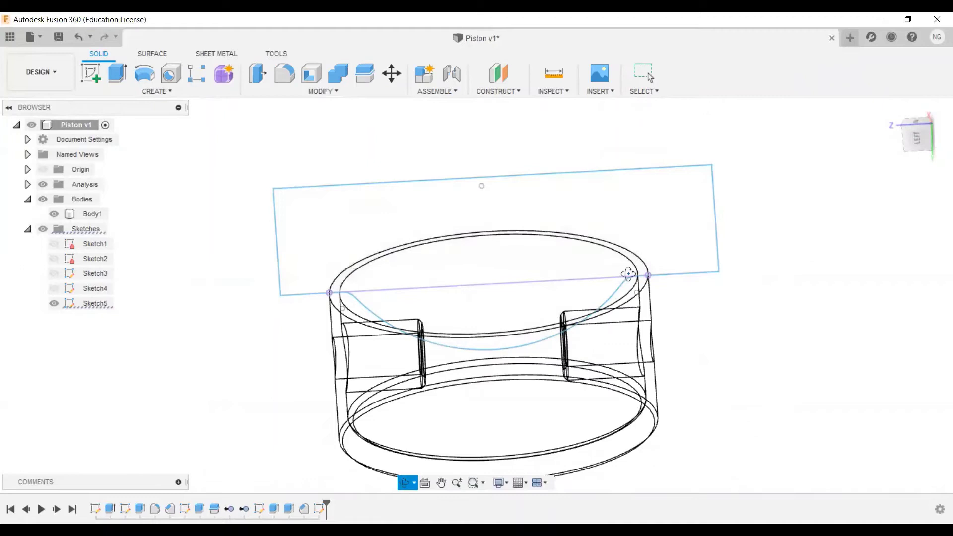
Extrude-cut Sketch5's two profiles symmetrically 55 mm to carve a curved dip across the piston top.
middle_click_drag(627, 272, 638, 260, "shift")
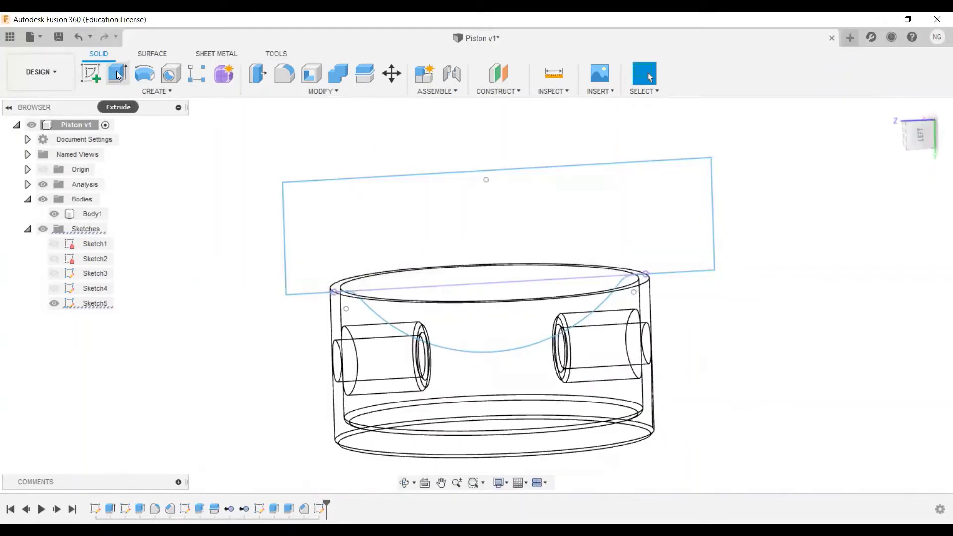
left_click(119, 75)
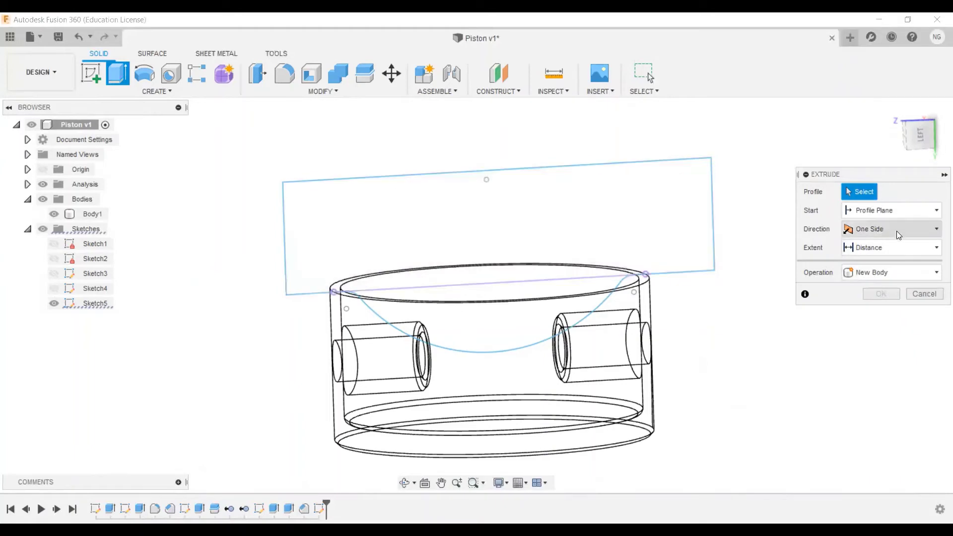
left_click(901, 231)
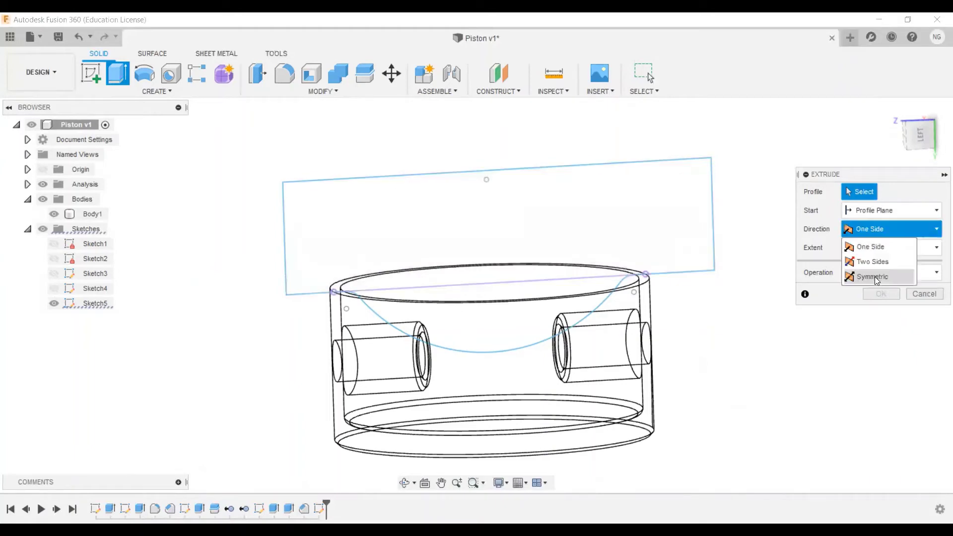
left_click(877, 279)
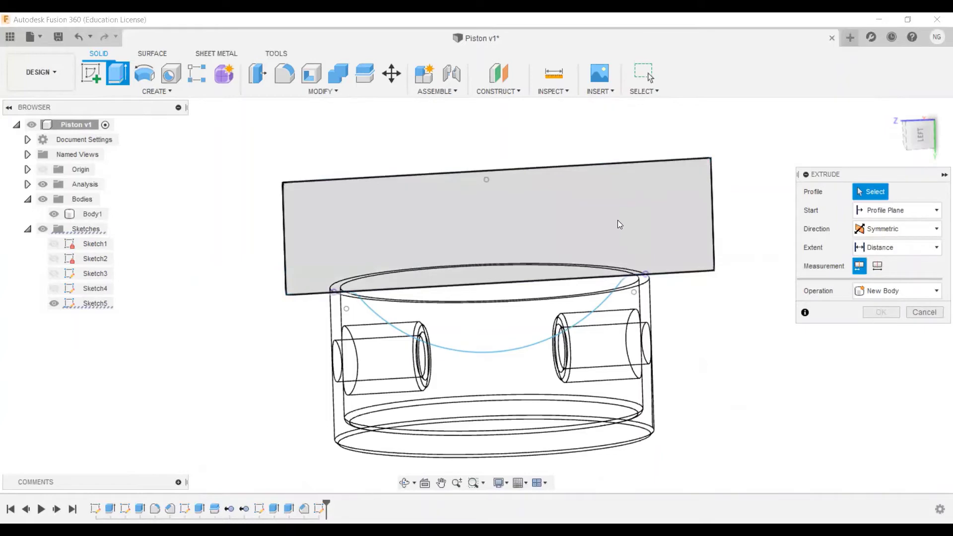
left_click(658, 247)
middle_click_drag(658, 247, 745, 256, "shift")
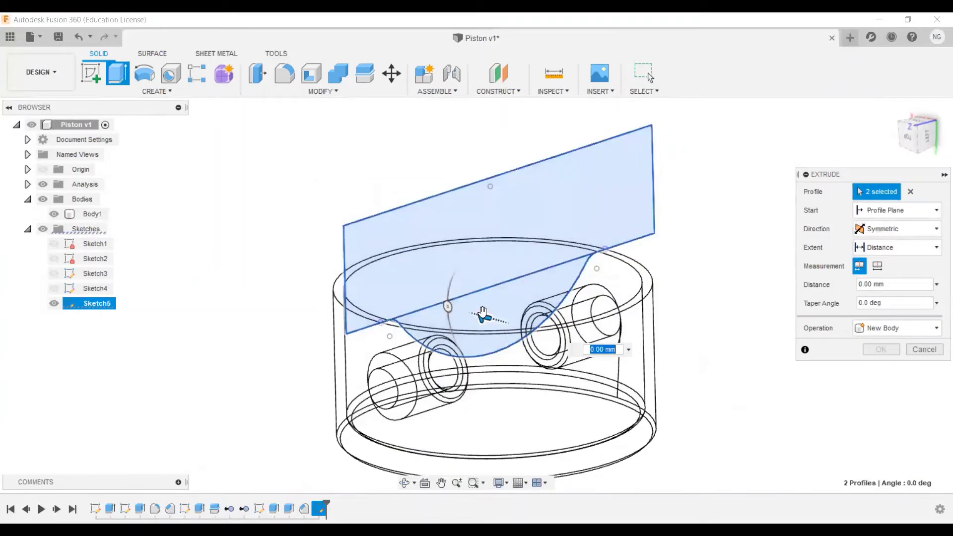
left_click_drag(482, 312, 516, 298)
middle_click_drag(516, 298, 558, 294, "shift")
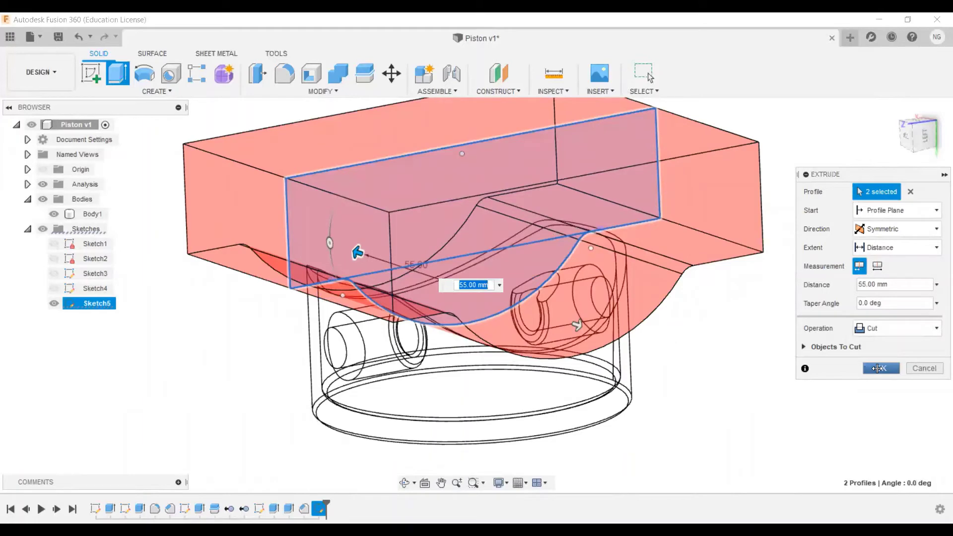
left_click(878, 368)
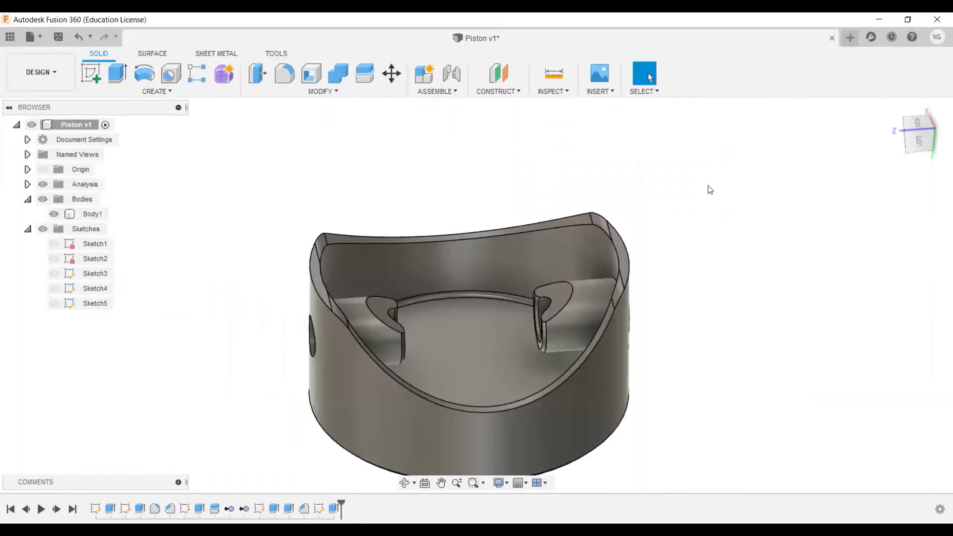
left_click(561, 255)
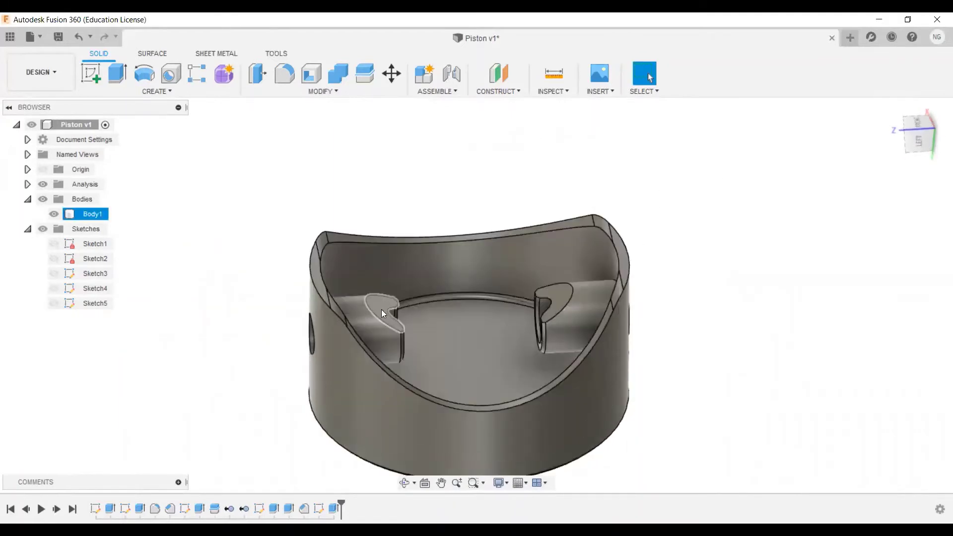
middle_click_drag(512, 302, 627, 323, "shift")
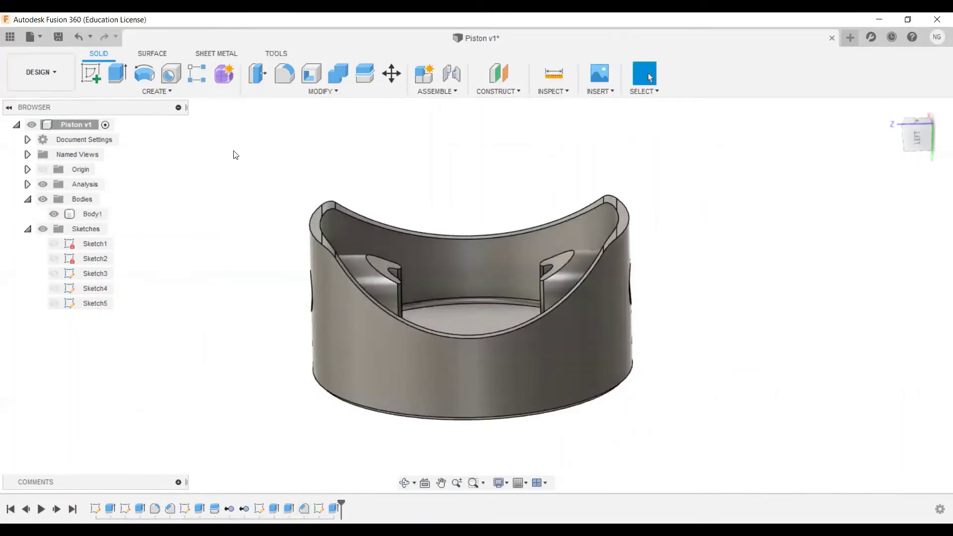
Undo the crown cut, delete Sketch5 from the timeline, and roll history back before the side cuts.
left_click(78, 37)
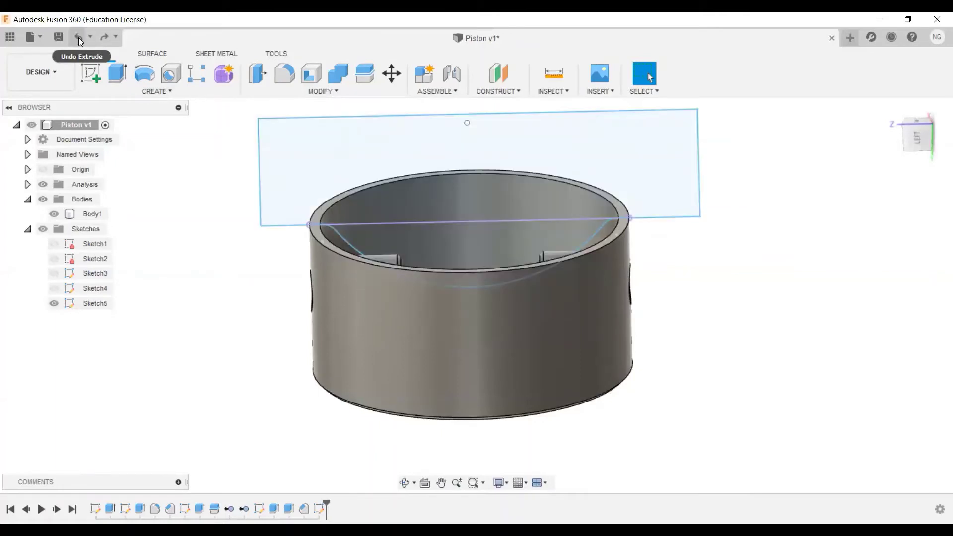
left_click(78, 37)
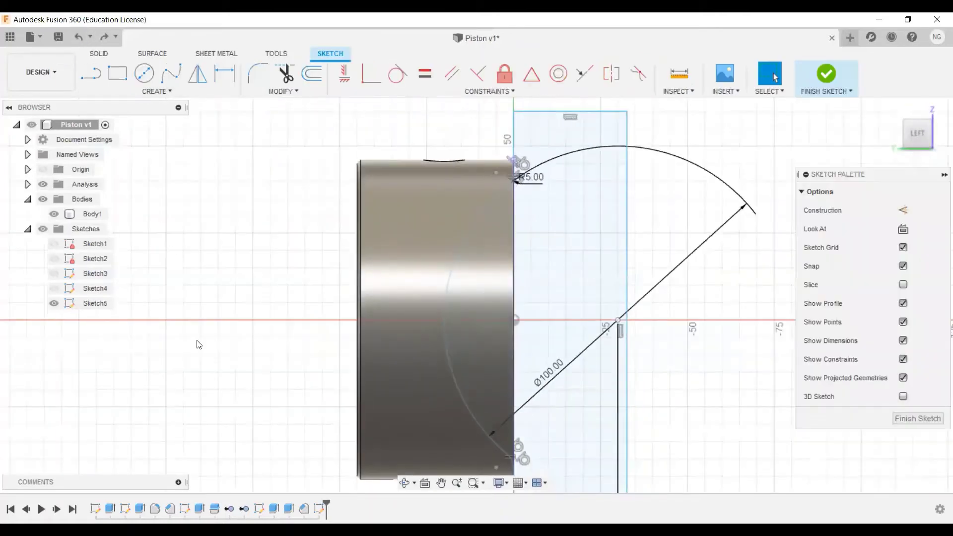
left_click(320, 509)
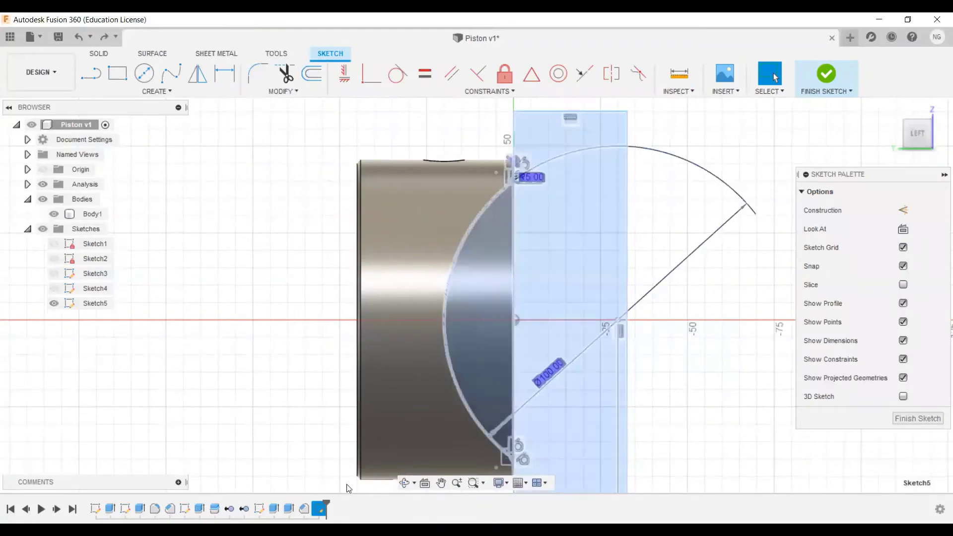
right_click(320, 509)
left_click(351, 473)
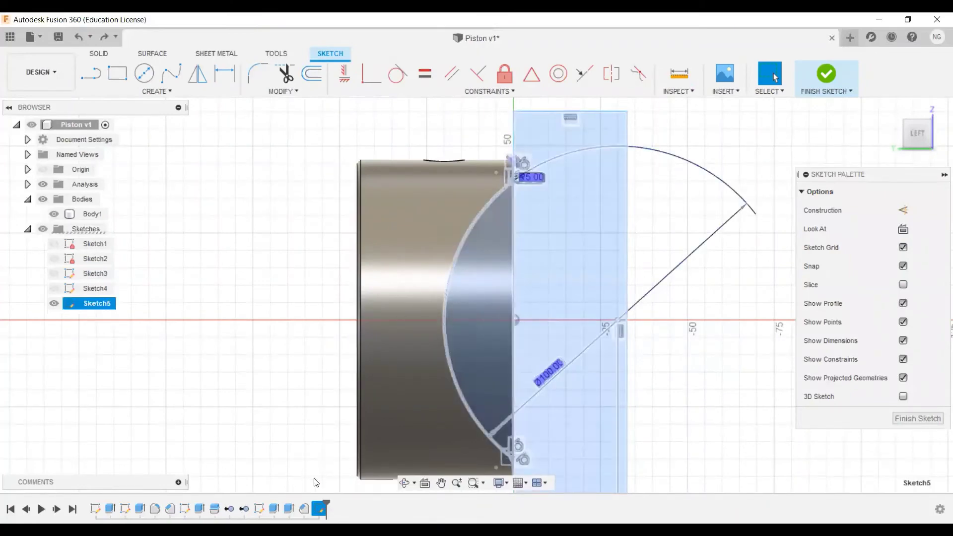
left_click(827, 76)
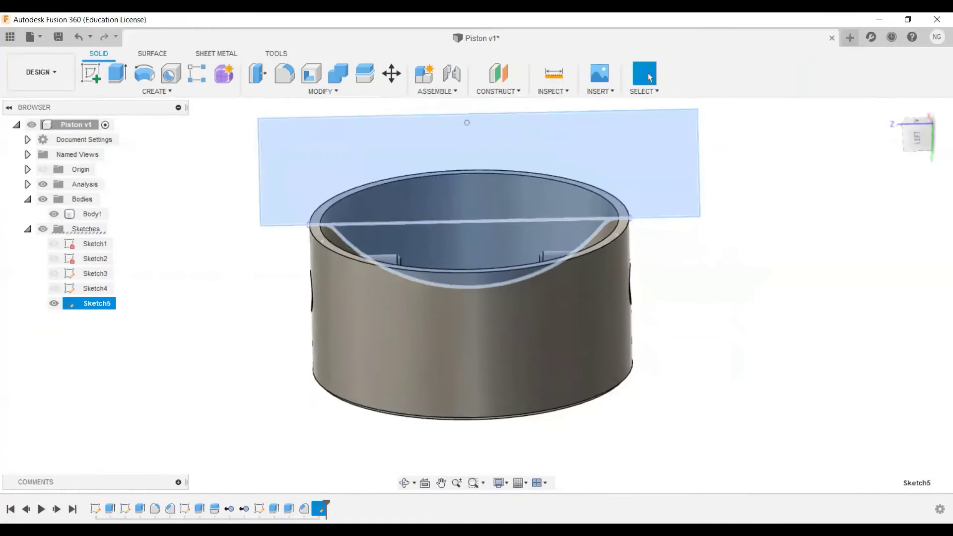
right_click(321, 508)
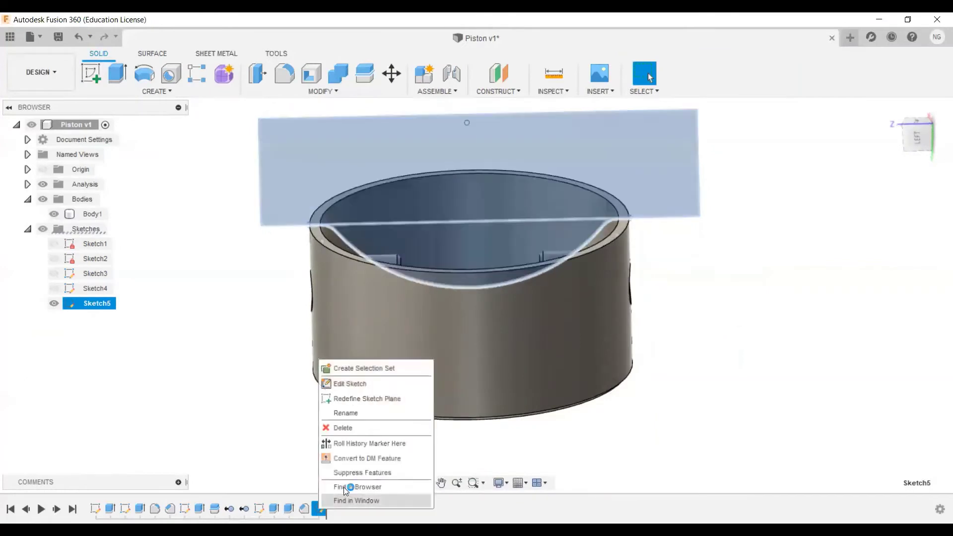
left_click(356, 430)
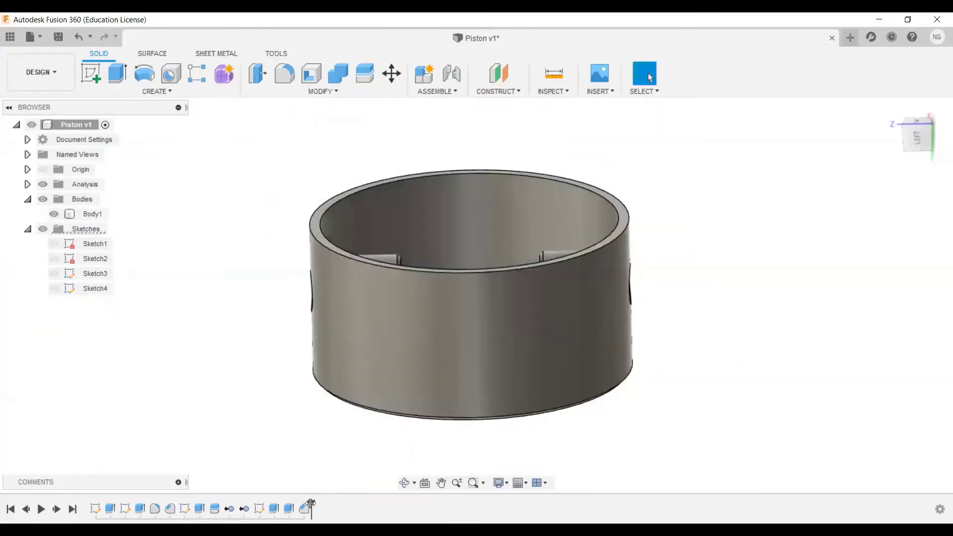
left_click_drag(310, 504, 178, 502)
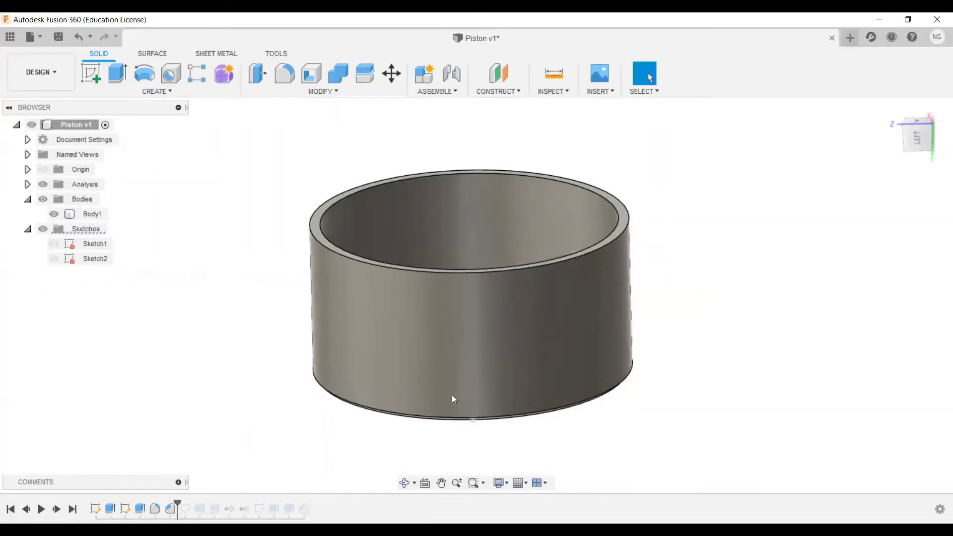
Select and orbit Body1 to inspect the plain hollow cylinder, then clear the selection.
left_click(170, 508)
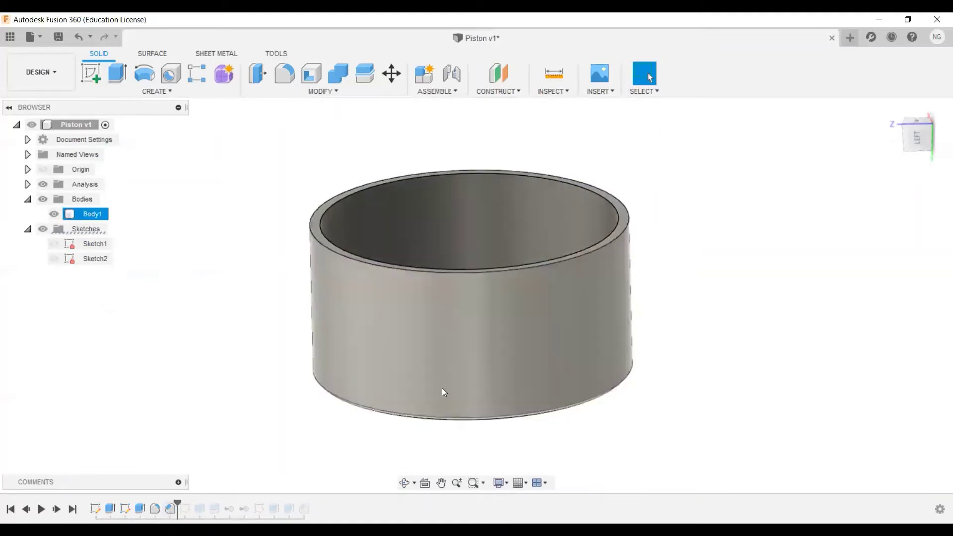
middle_click_drag(475, 371, 406, 327, "shift")
key("Escape")
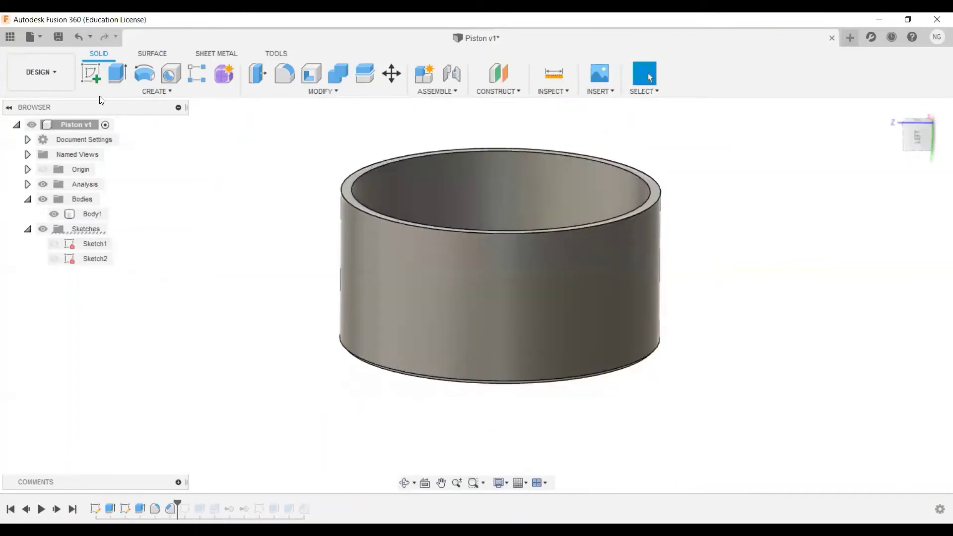
Start a sketch on the origin plane through the axis and draw a 100 mm circle on the axis.
left_click(90, 73)
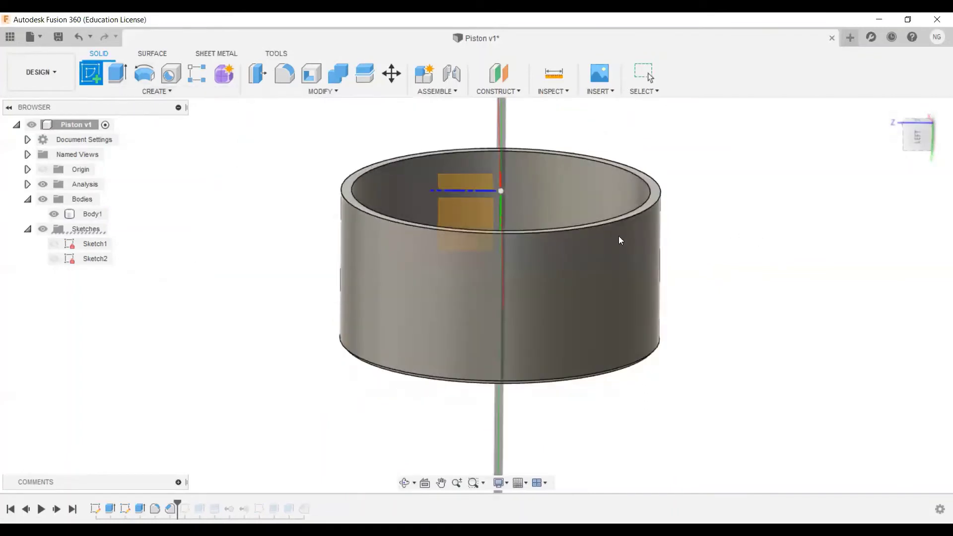
left_click(484, 218)
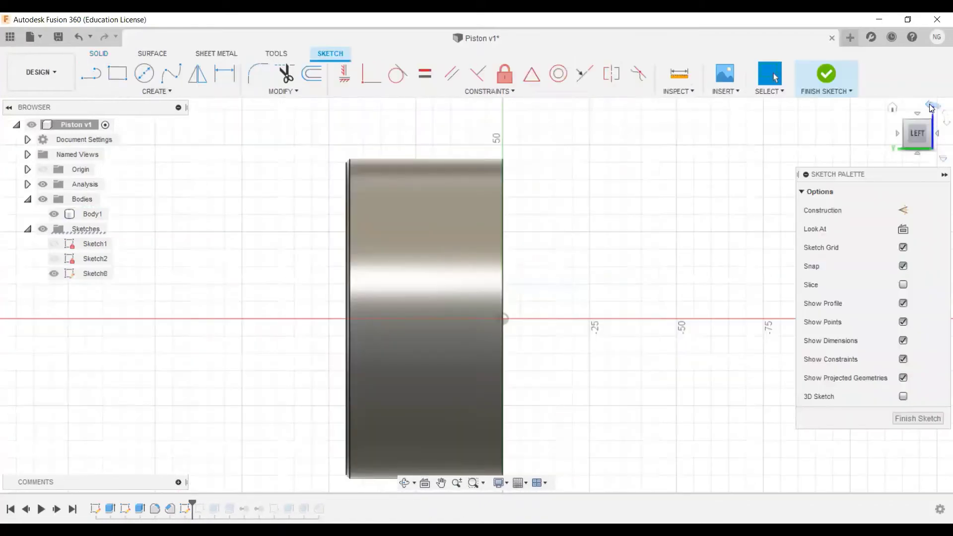
left_click(932, 105)
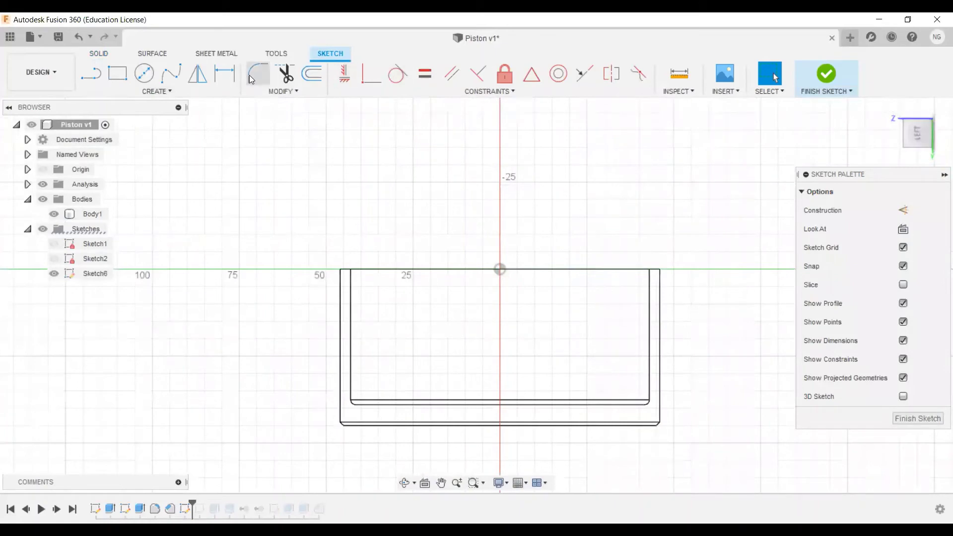
left_click(154, 74)
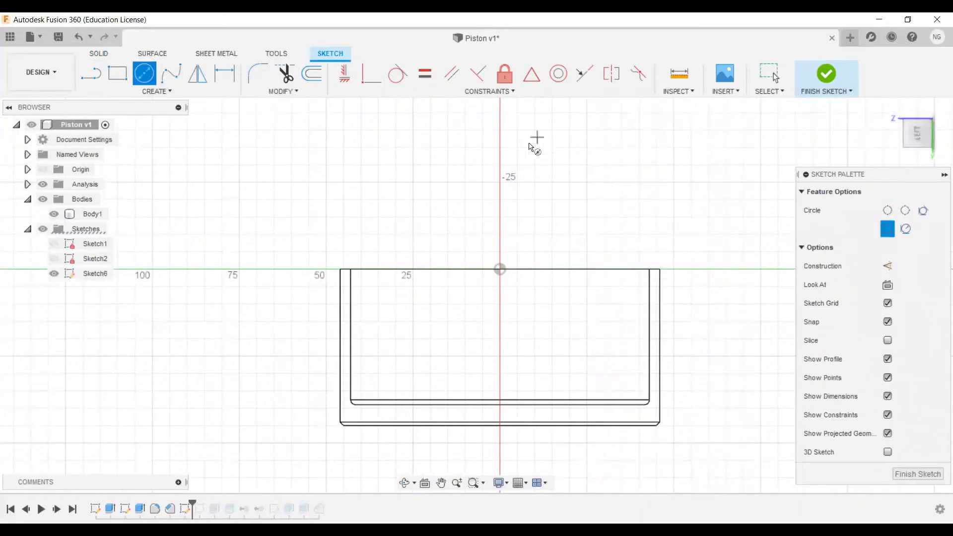
left_click(500, 165)
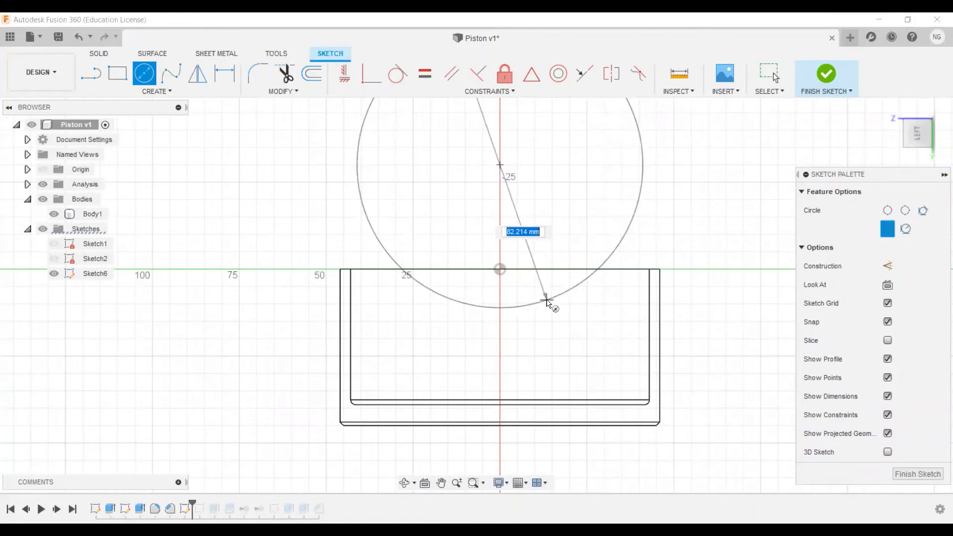
type("100")
key("Tab")
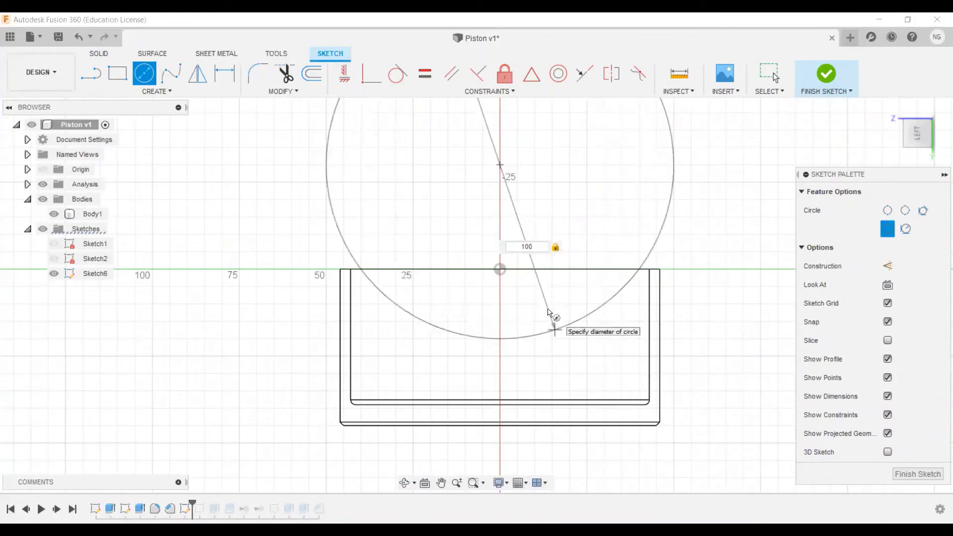
key("Return")
key("Escape")
middle_click_drag(580, 237, 553, 291)
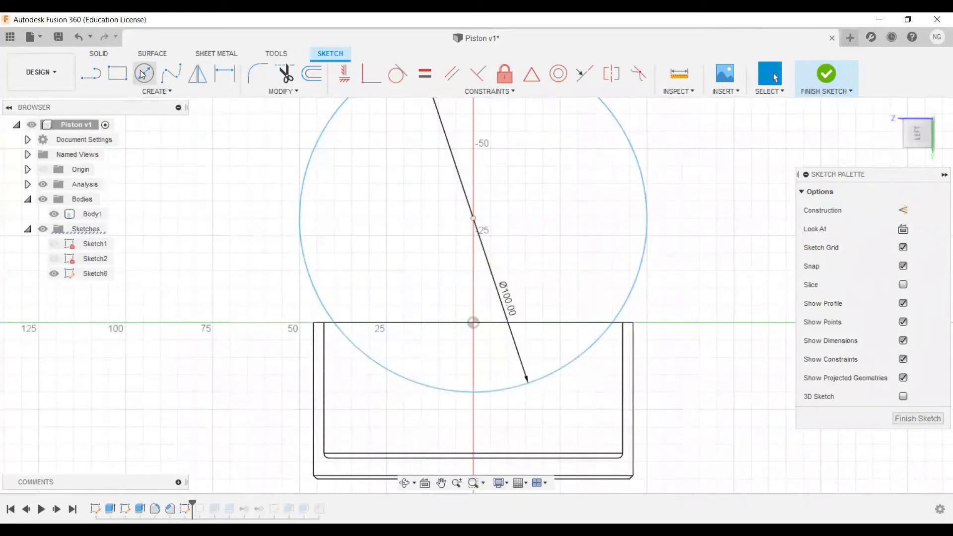
Dimension the circle's centre 30 mm above the cylinder's top edge.
left_click(227, 76)
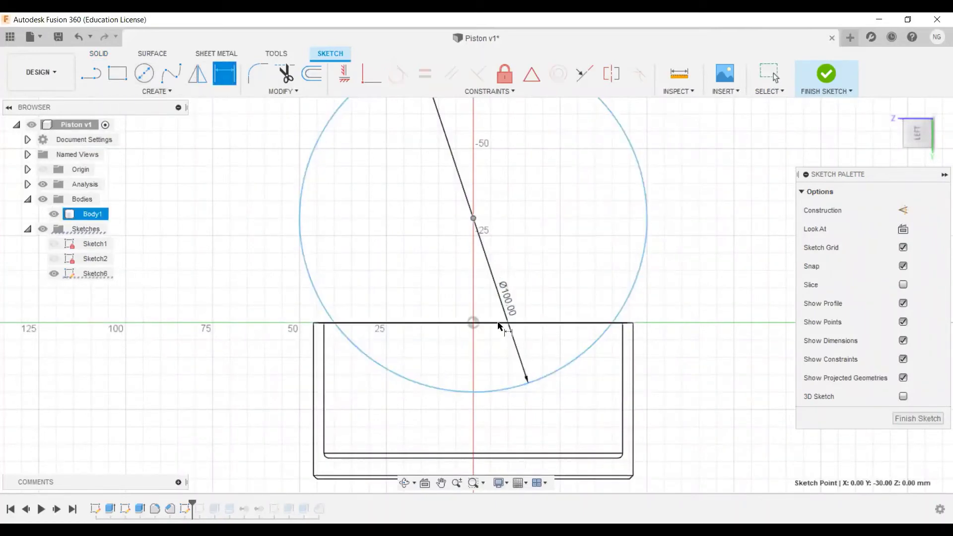
left_click(512, 323)
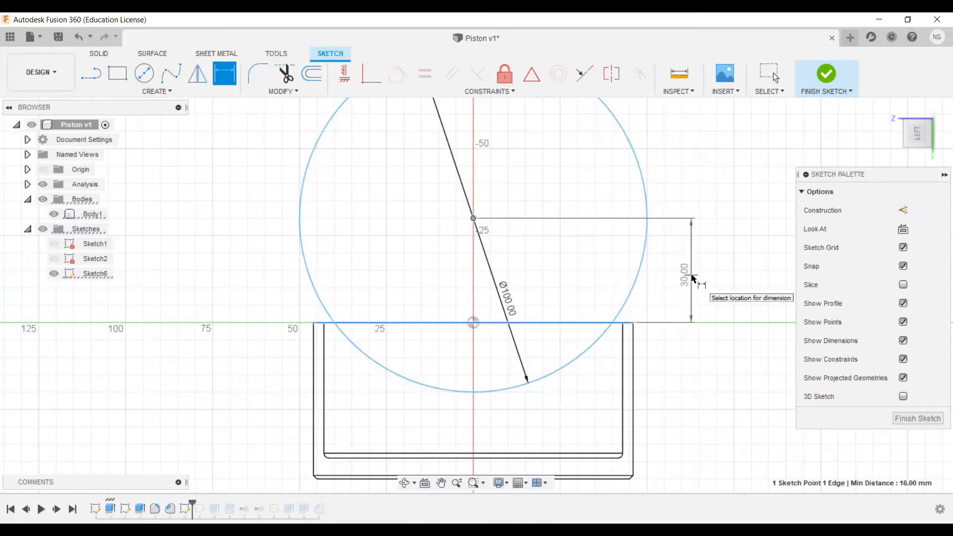
left_click(739, 284)
key("Return")
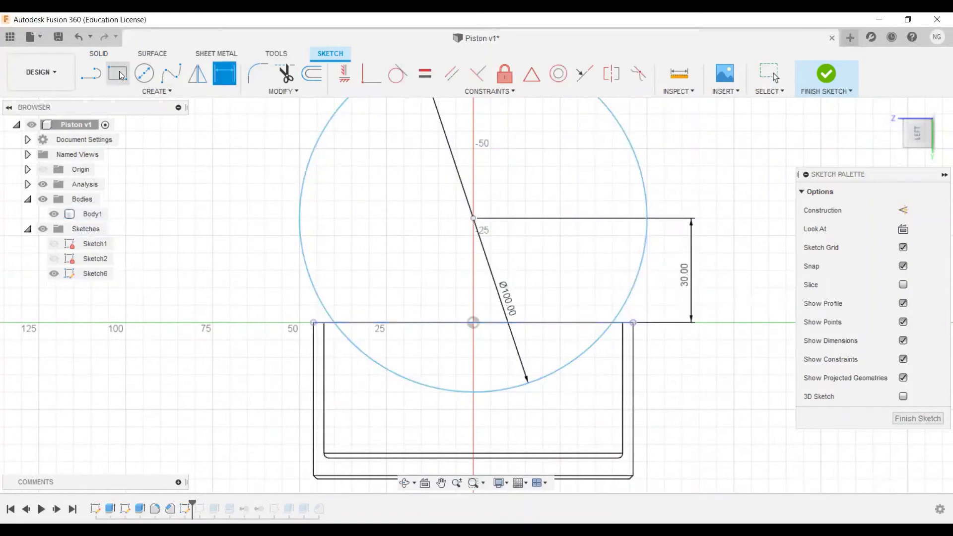
Draw a closed rectangular line outline above the top edge, starting and ending at the circle crossings.
left_click(92, 78)
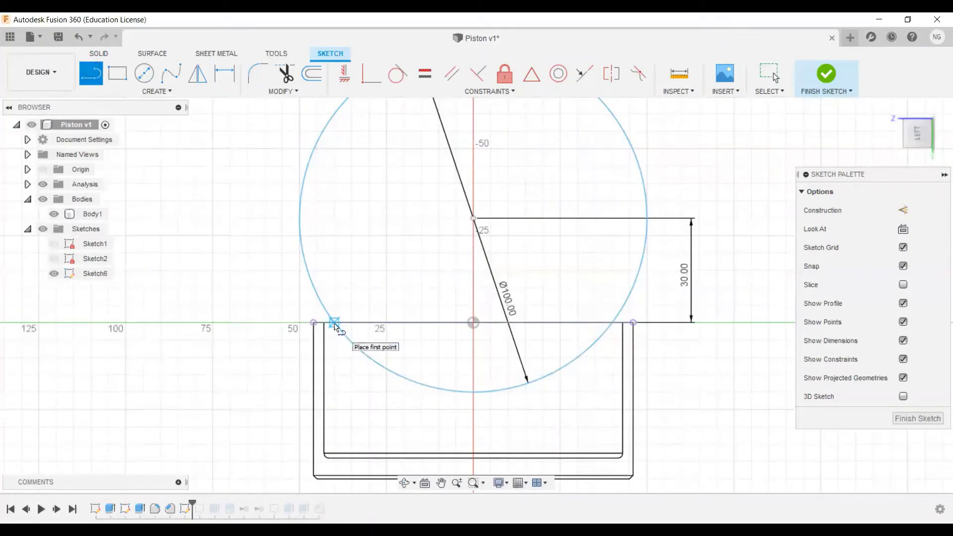
left_click(335, 324)
left_click(247, 323)
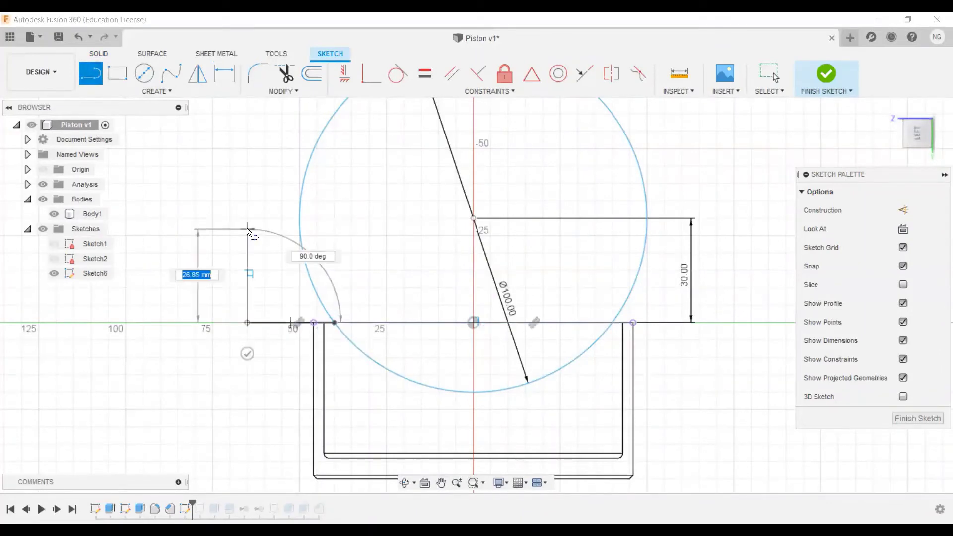
left_click(247, 228)
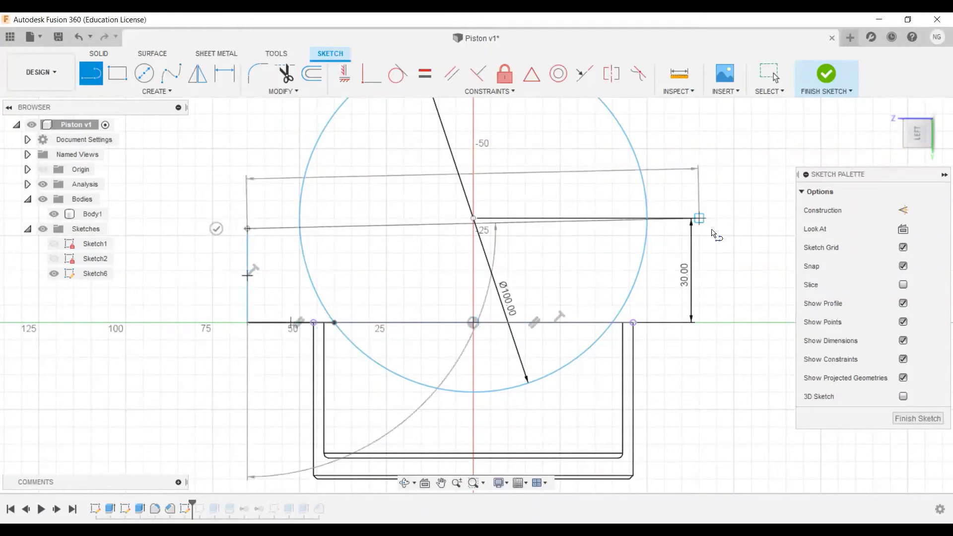
left_click(712, 228)
left_click(711, 323)
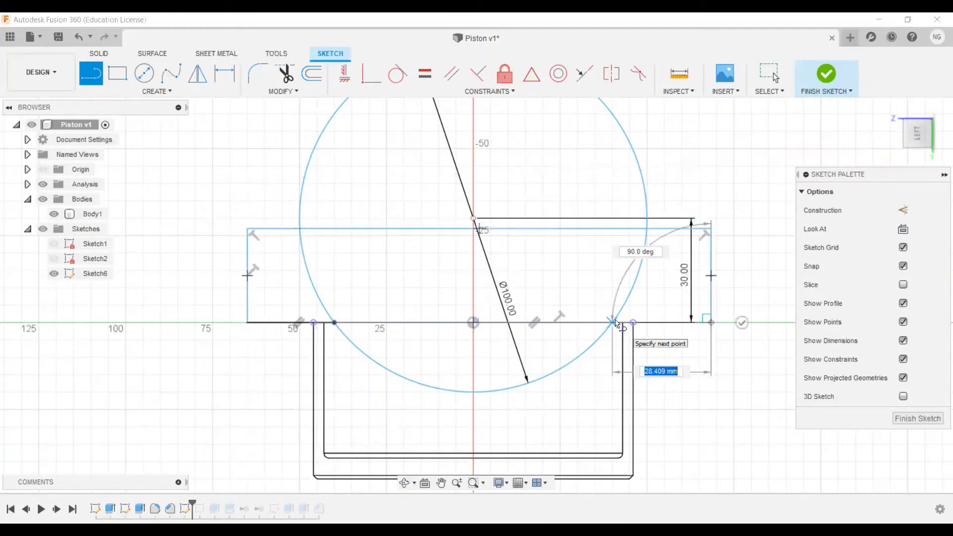
double_click(614, 323)
key("Escape")
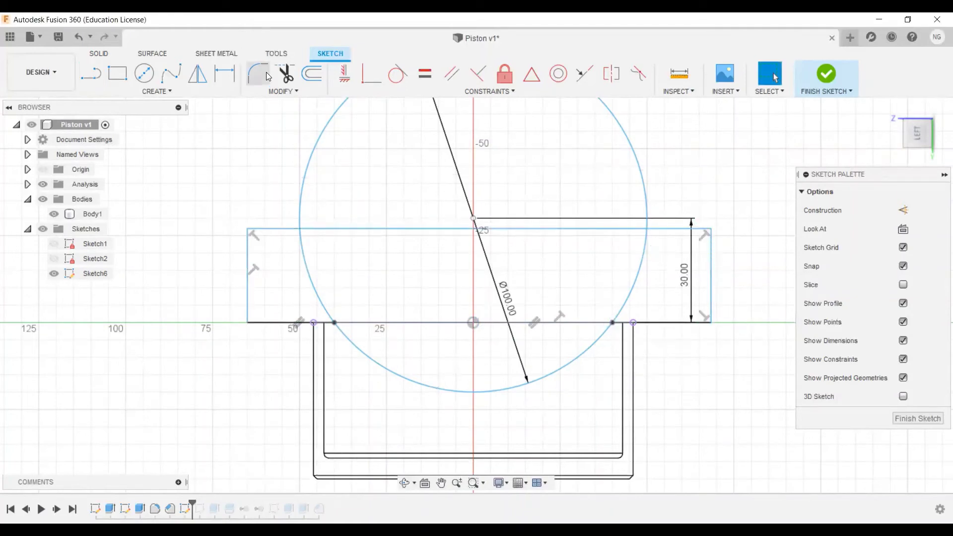
Trim away the circle's upper arc and the other piece above the top edge.
left_click(284, 74)
left_click(321, 137)
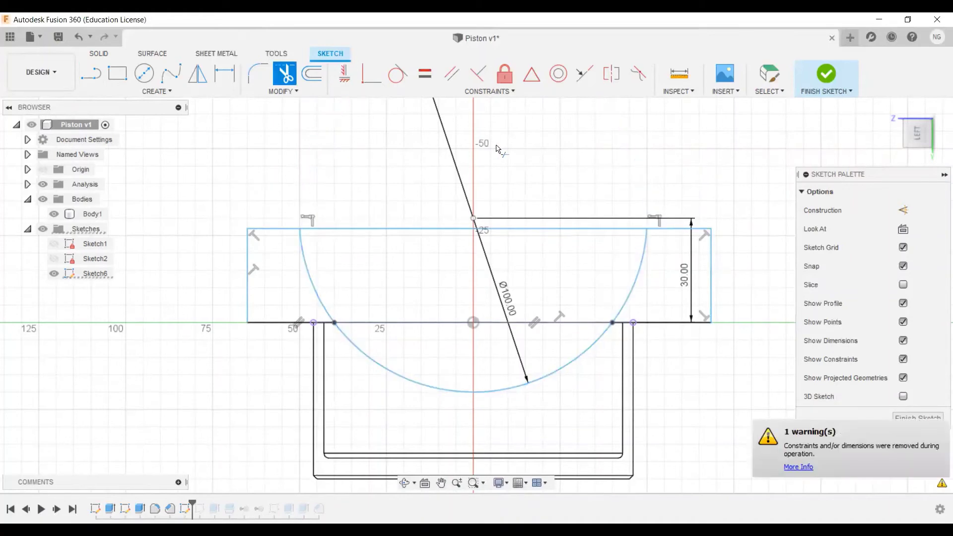
left_click(314, 285)
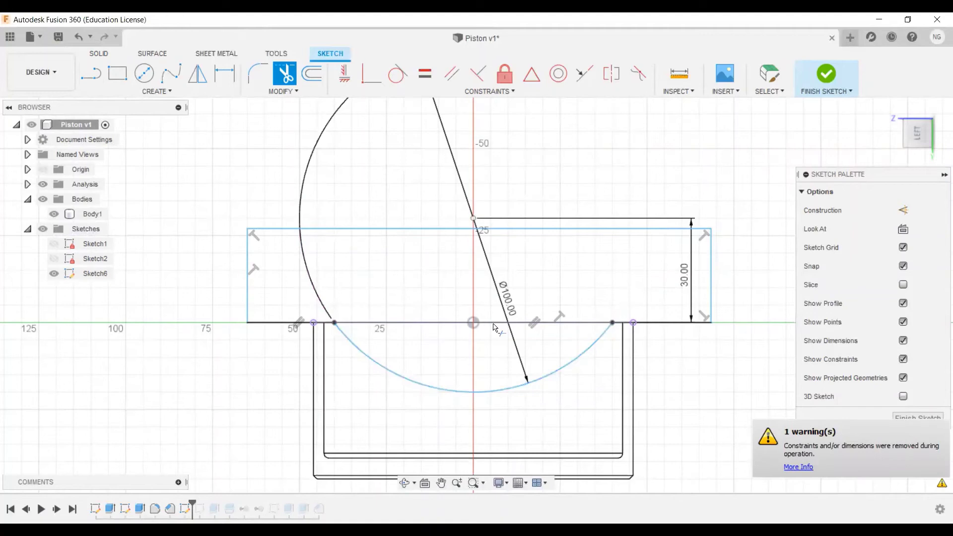
middle_click_drag(567, 299, 586, 300, "shift")
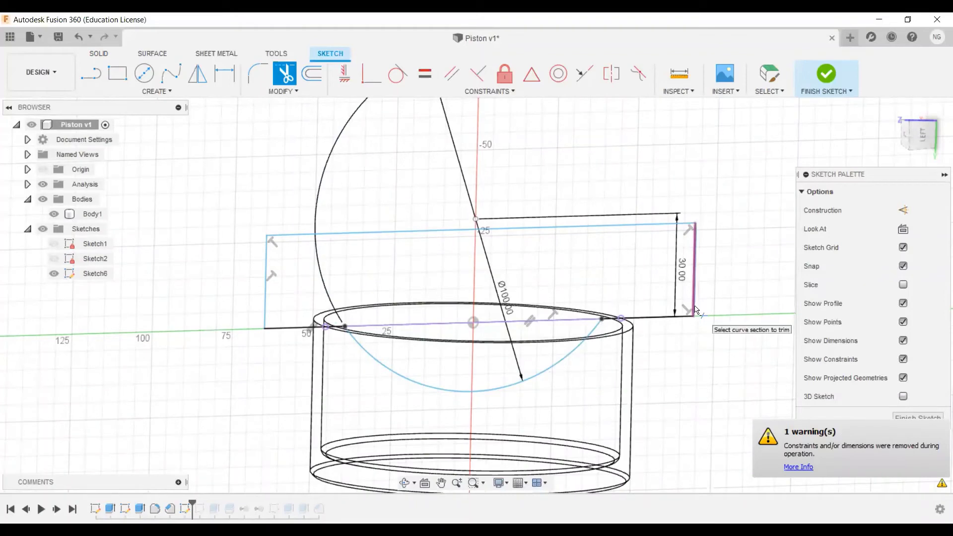
key("Escape")
middle_click_drag(650, 336, 621, 333, "shift")
Round both corners where the arc meets the top edge with 5 mm sketch fillets.
left_click(258, 73)
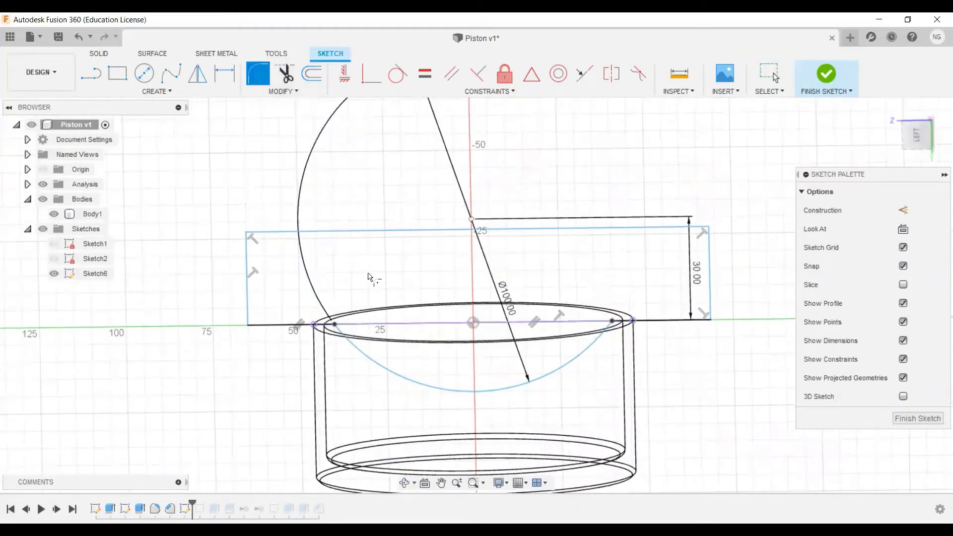
scroll(347, 285, "up", 3)
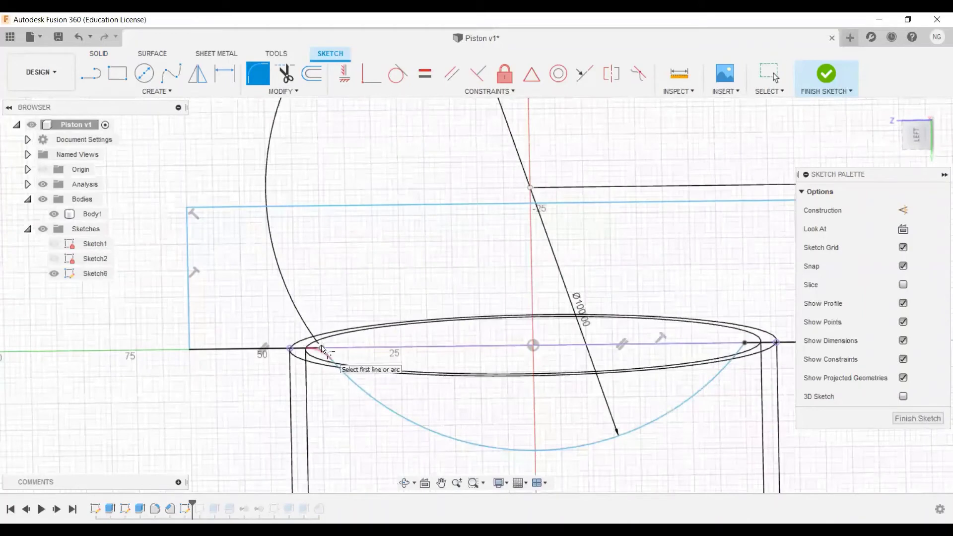
left_click(323, 349)
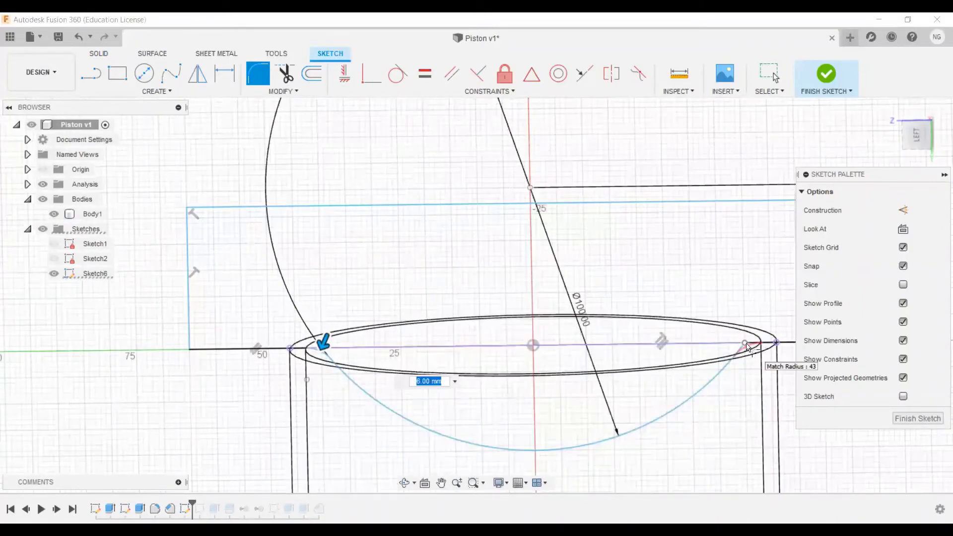
left_click(748, 348)
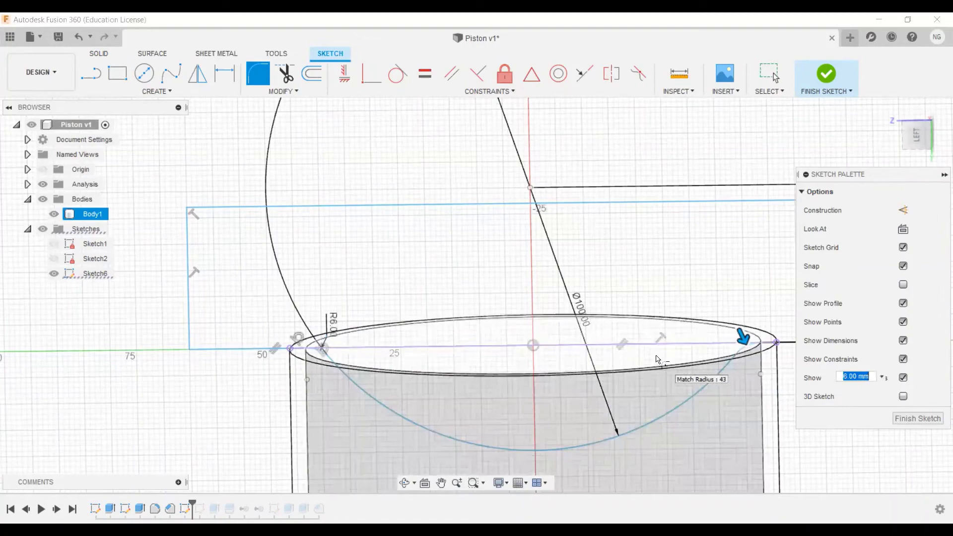
type("5")
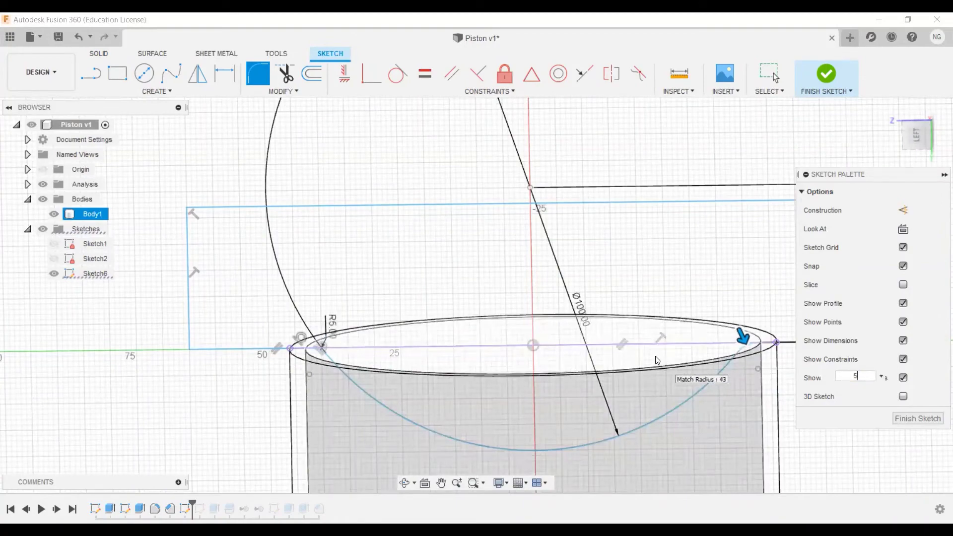
key("Return")
scroll(693, 303, "down", 3)
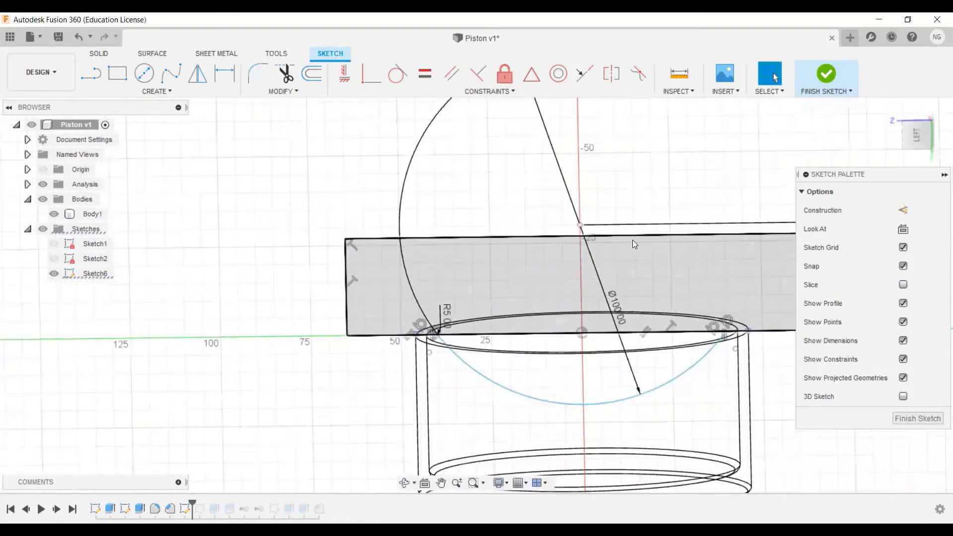
scroll(428, 397, "down", 1)
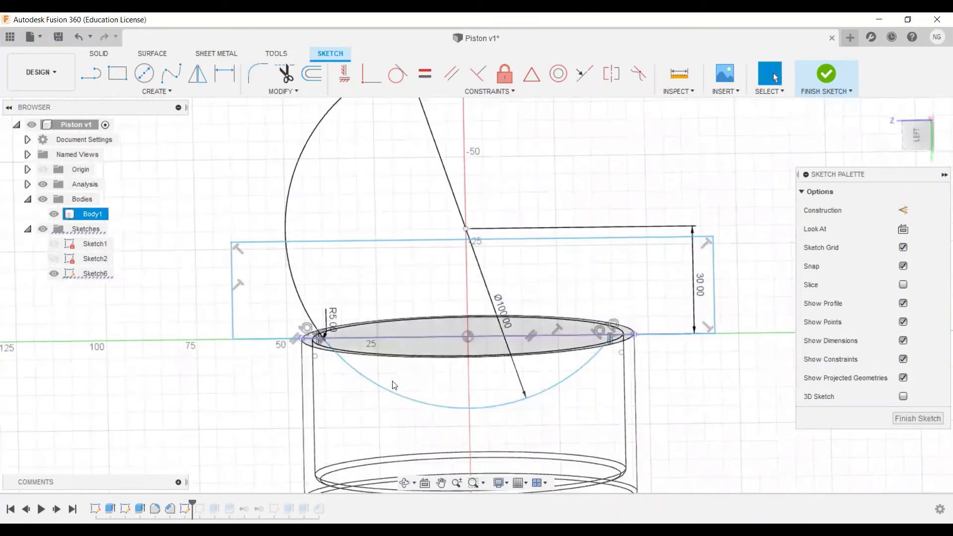
Finish the crown sketch and extrude-cut both profiles symmetrically 65 mm through the piston.
left_click(915, 417)
key("e")
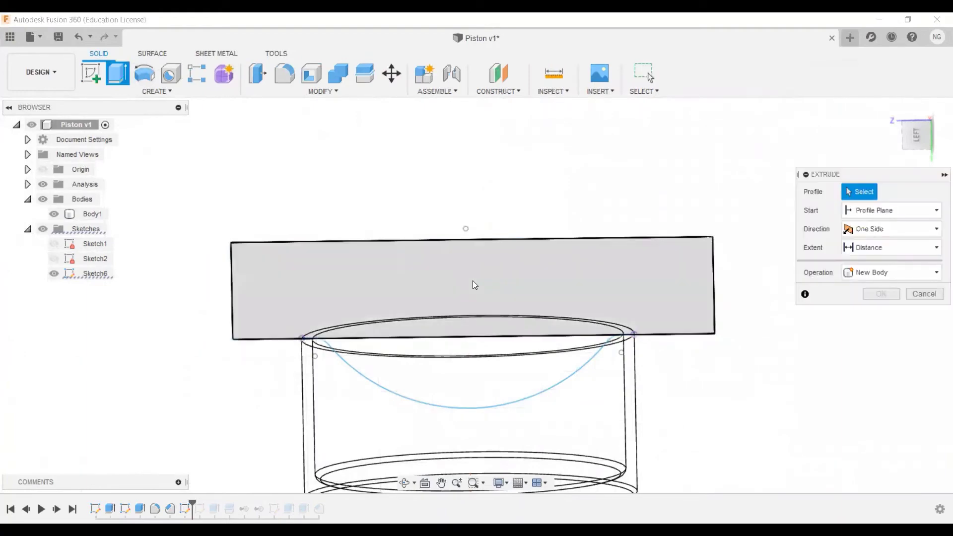
left_click(472, 281)
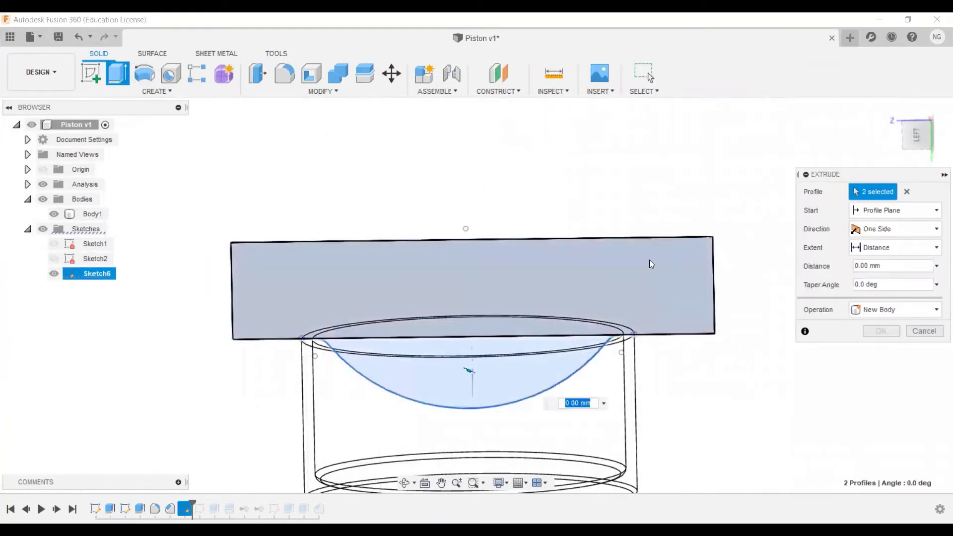
mouse_move(650, 260)
middle_mouse_down("shift")
mouse_move(698, 247)
mouse_move(706, 266)
middle_mouse_up("shift")
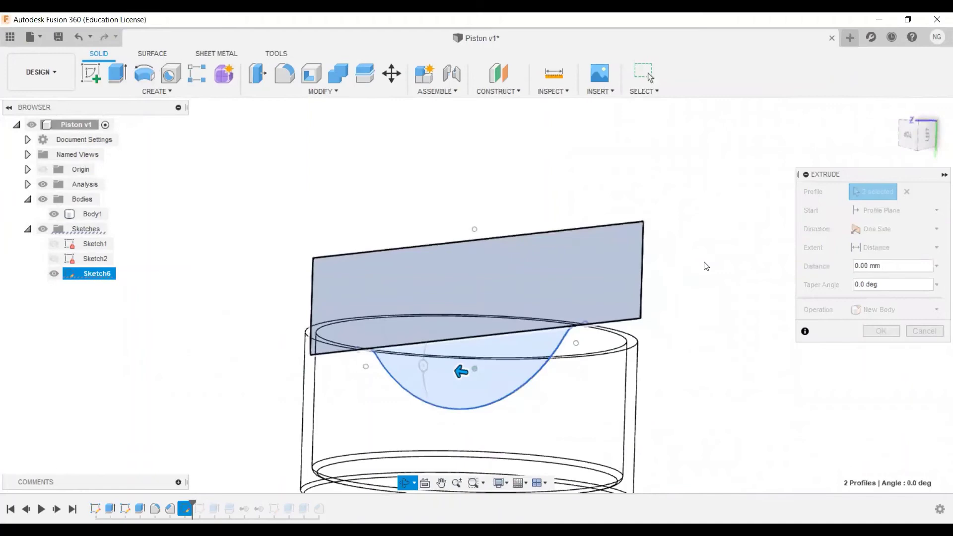
left_click(889, 310)
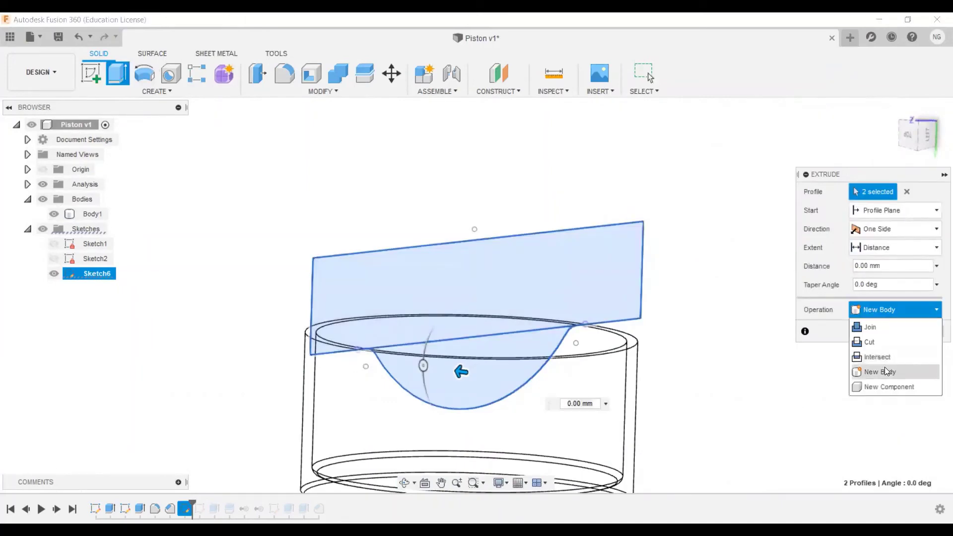
left_click(869, 342)
left_click(889, 229)
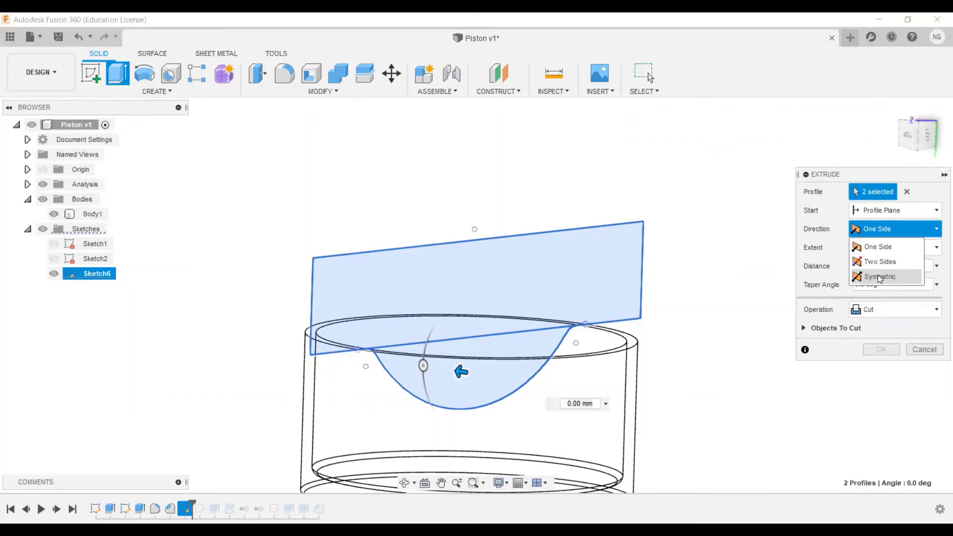
left_click(880, 277)
type("65")
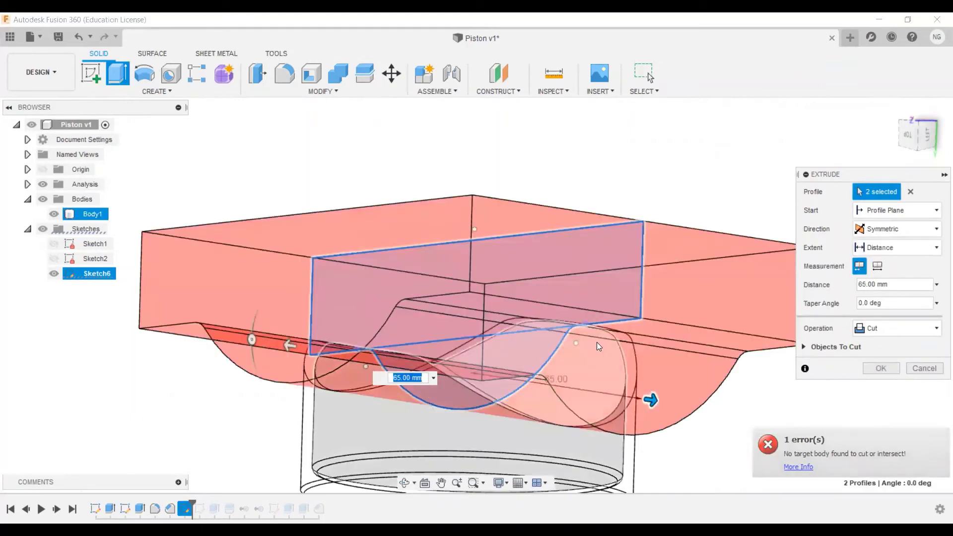
scroll(556, 309, "down", 2)
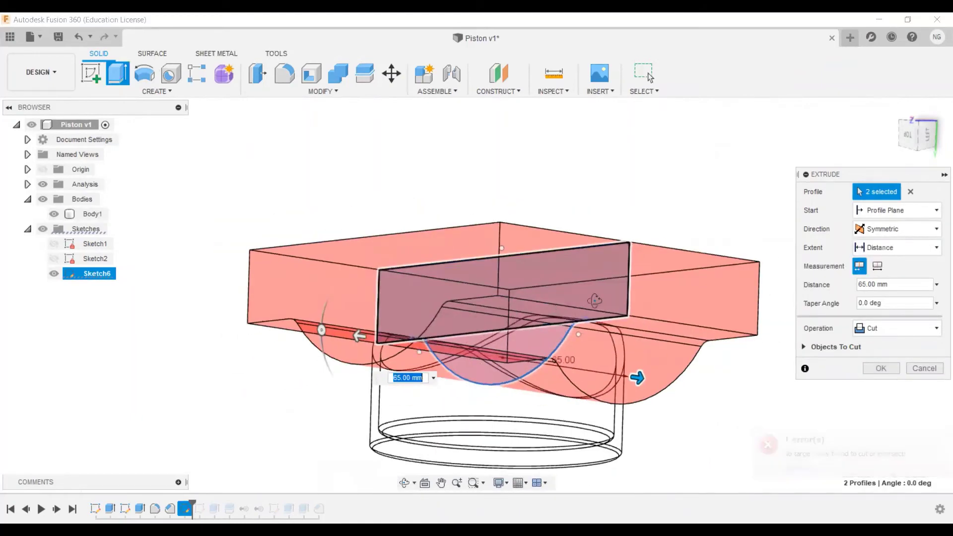
mouse_move(557, 310)
middle_mouse_down("shift")
mouse_move(557, 298)
mouse_move(561, 318)
middle_mouse_up("shift")
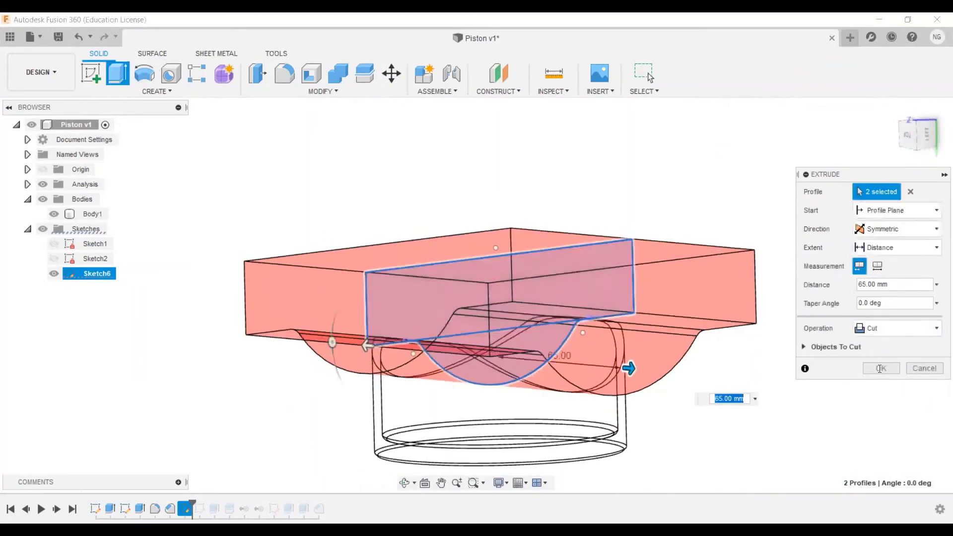
left_click(881, 369)
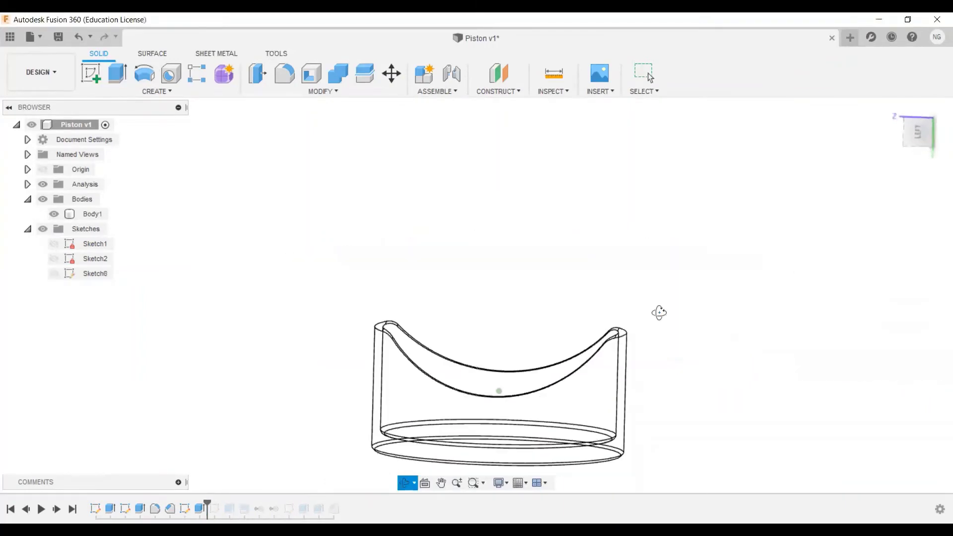
Restore all later timeline features and orbit around the saddle-cut piston.
middle_click_drag(660, 313, 628, 268, "shift")
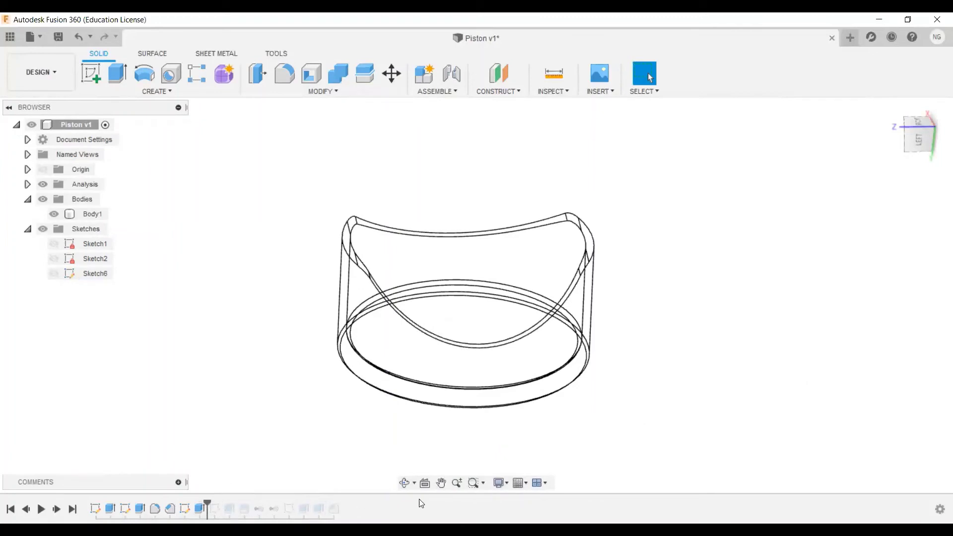
left_click_drag(207, 500, 341, 501)
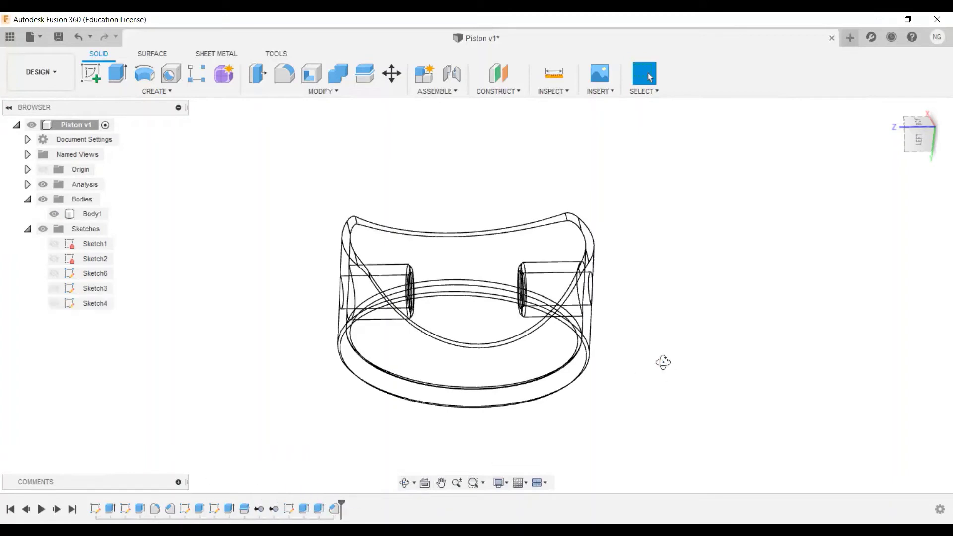
mouse_move(662, 362)
middle_mouse_down("shift")
mouse_move(645, 349)
mouse_move(645, 358)
middle_mouse_up("shift")
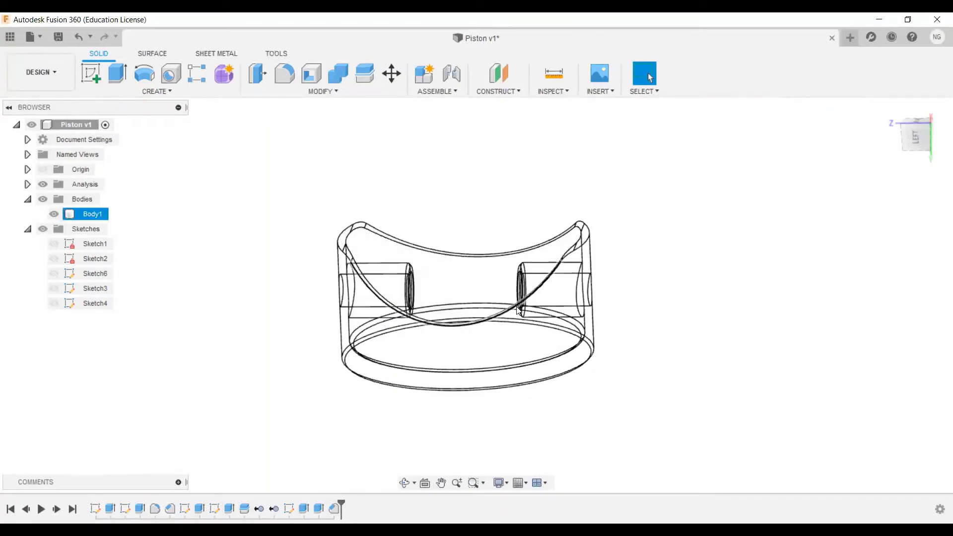
scroll(564, 268, "up", 1)
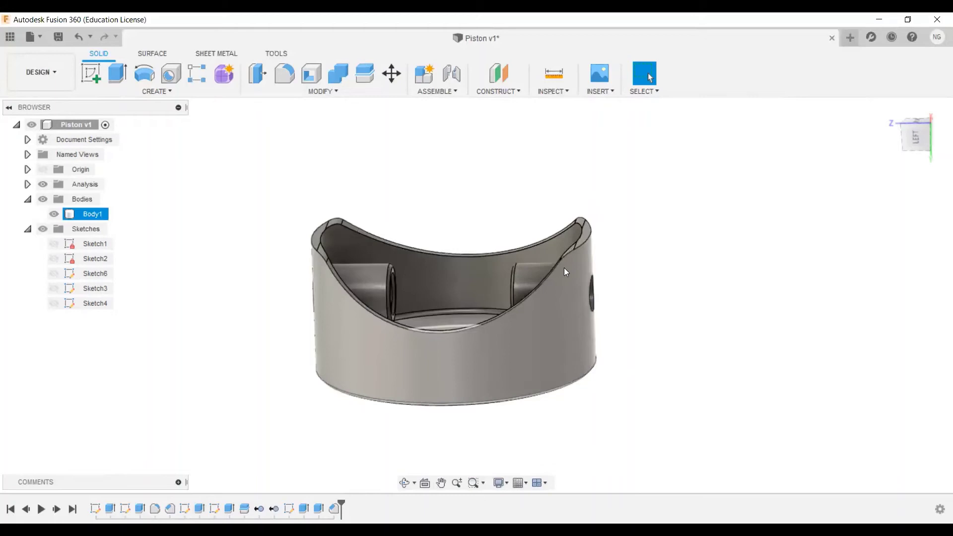
middle_click_drag(577, 298, 556, 303, "shift")
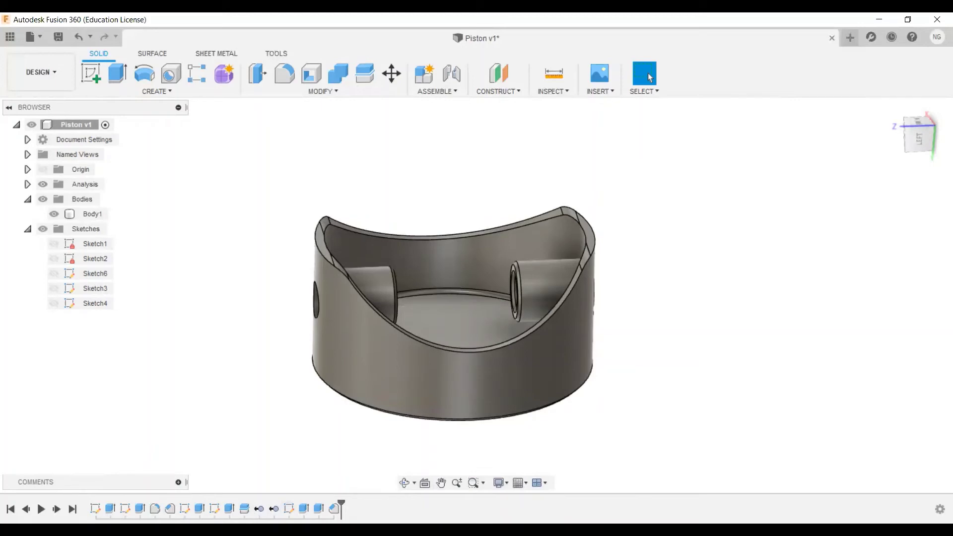
Step back through the history and roll the timeline marker to just after Sketch1.
left_click(26, 509)
left_click(26, 509)
left_click(26, 509)
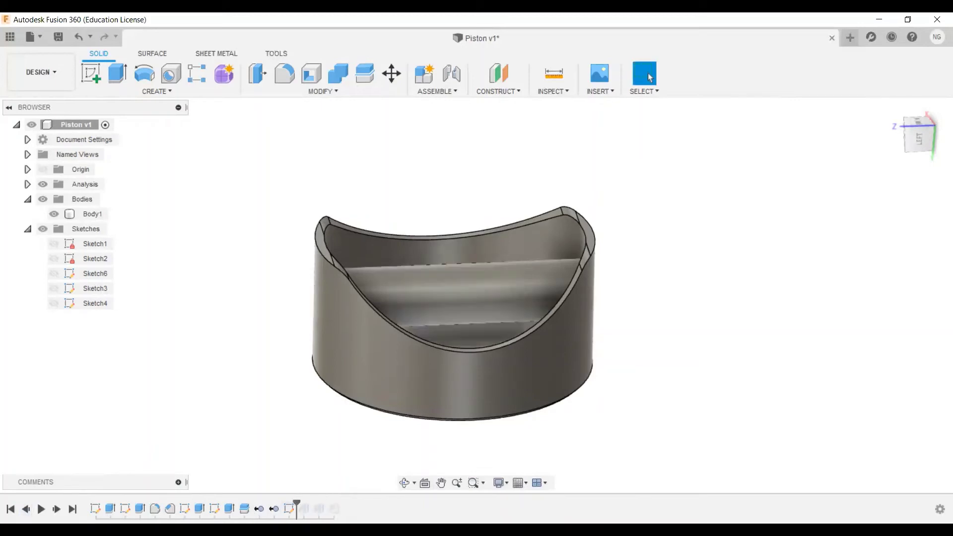
left_click(26, 509)
left_click(26, 509)
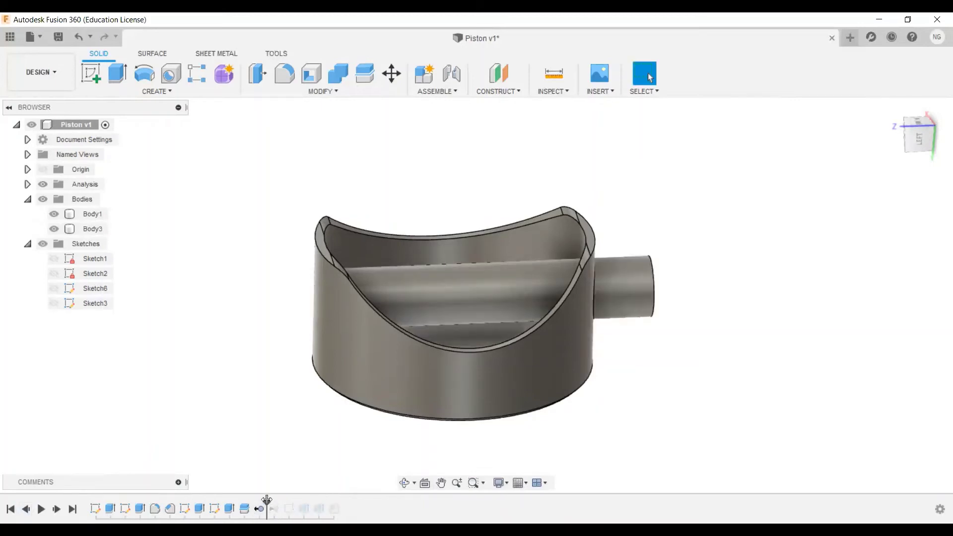
left_click_drag(268, 500, 102, 501)
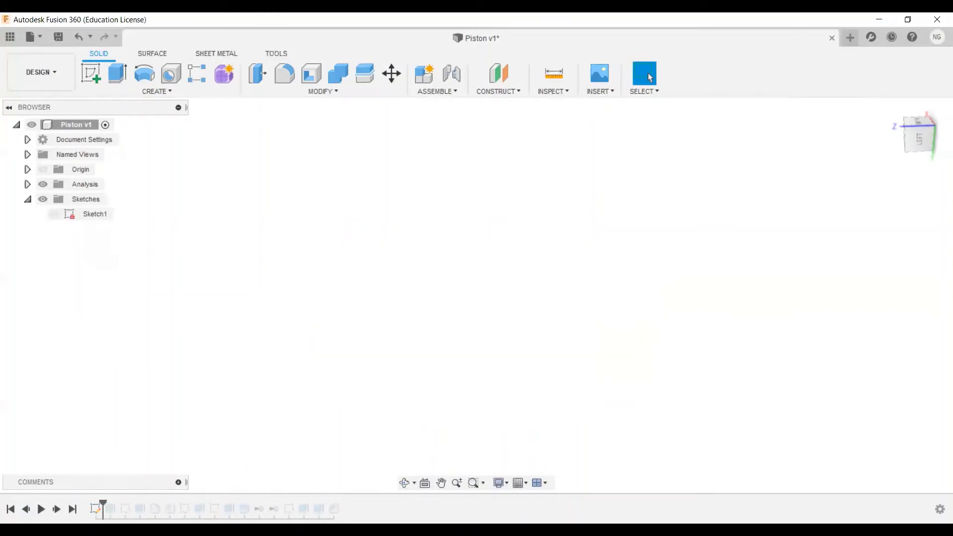
Replay the full timeline to rebuild the piston, then orbit to view its pin bosses and side holes.
left_click(41, 509)
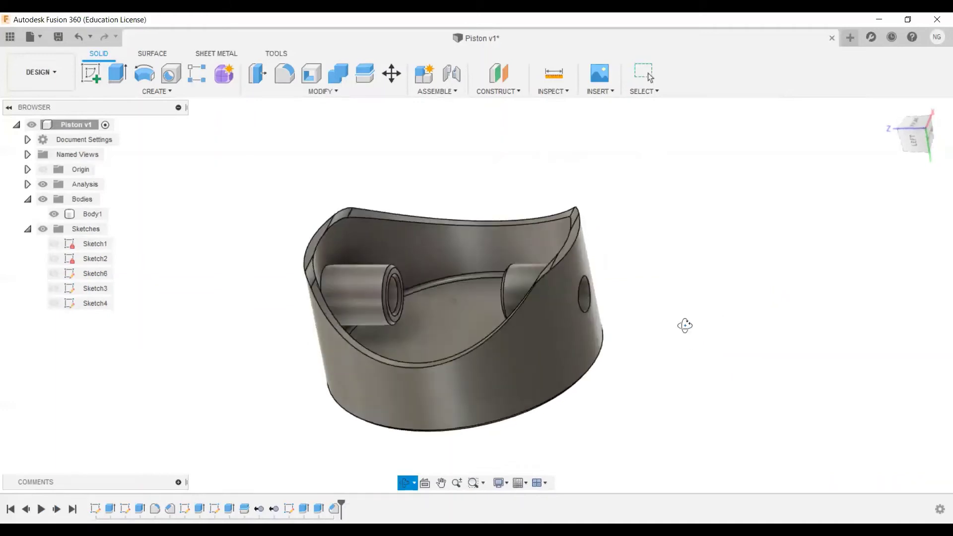
mouse_move(704, 317)
middle_mouse_down("shift")
mouse_move(694, 294)
mouse_move(707, 309)
middle_mouse_up("shift")
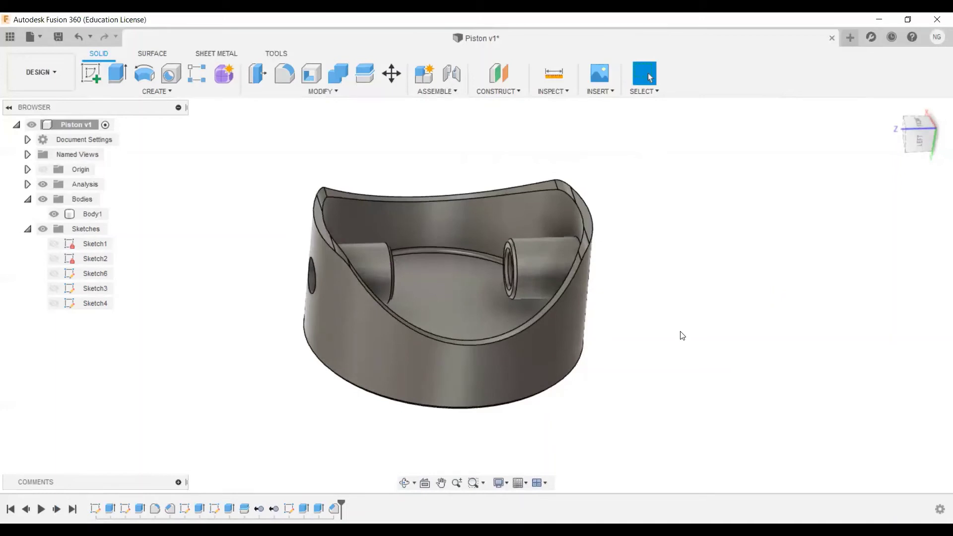
mouse_move(625, 328)
middle_mouse_down("shift")
mouse_move(626, 305)
mouse_move(628, 325)
middle_mouse_up("shift")
key("Escape")
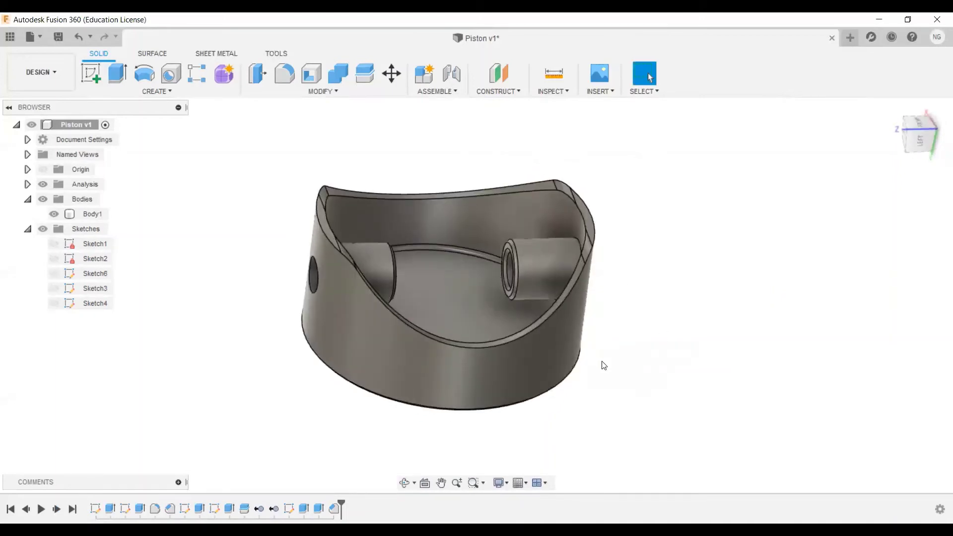
Start a new sketch on the side origin plane and bring the piston outline into view.
left_click(91, 74)
left_click(427, 242)
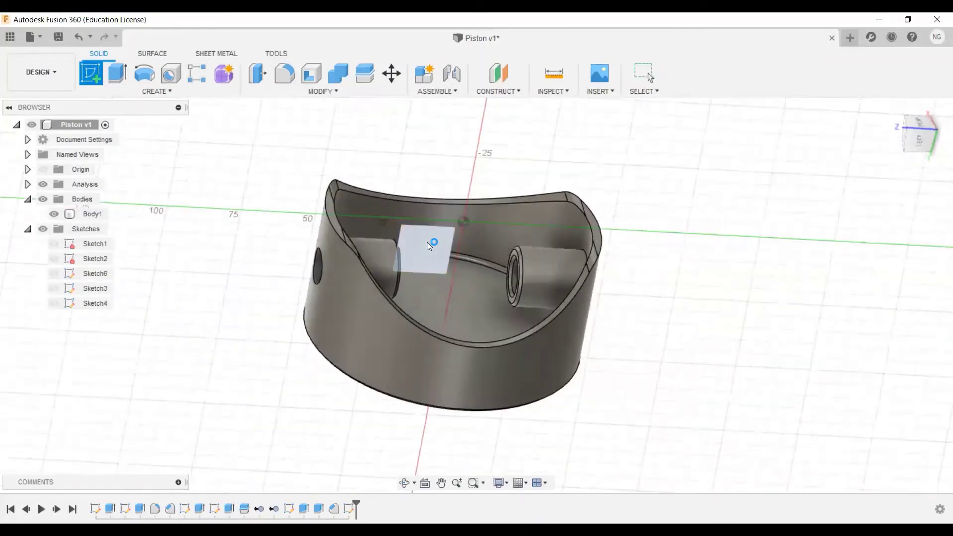
left_click(934, 108)
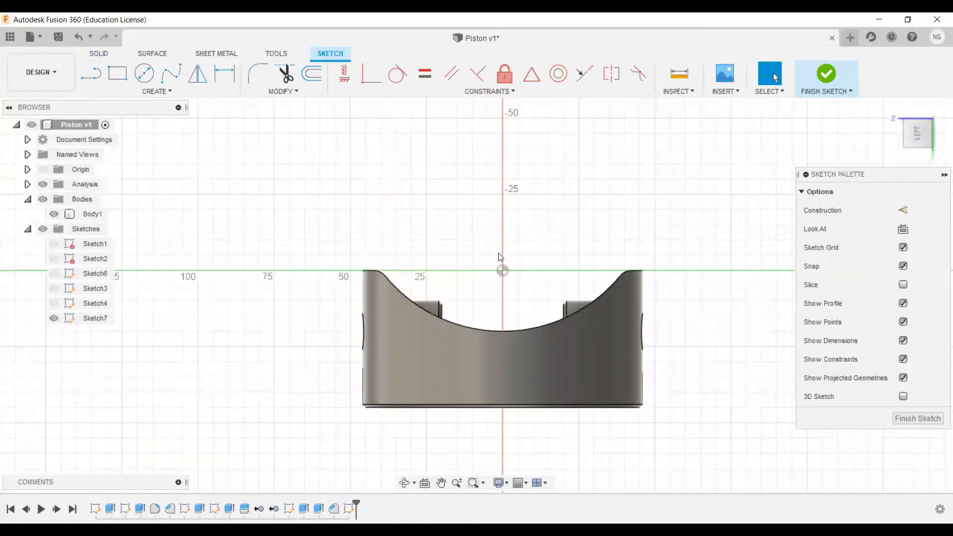
middle_click_drag(581, 249, 475, 149)
scroll(493, 243, "up", 1)
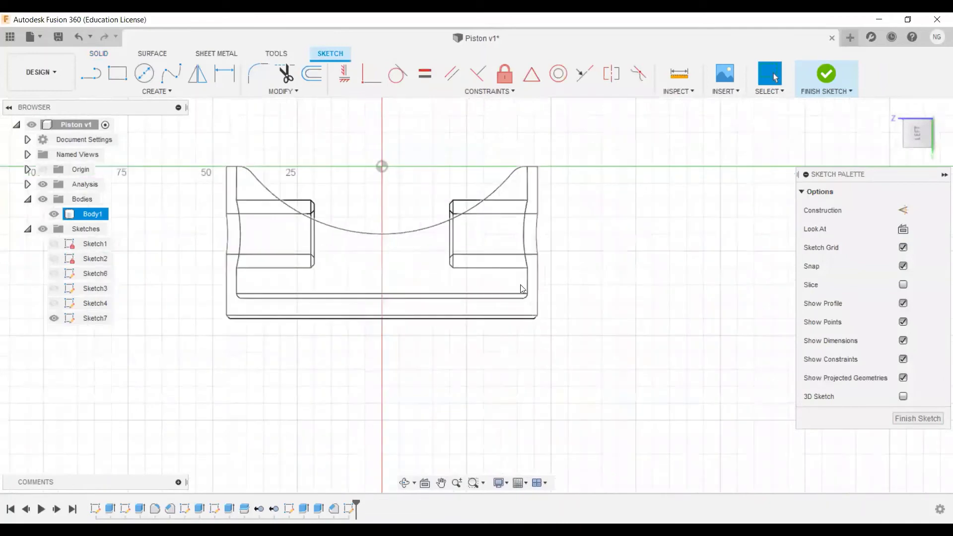
Draw a 5 × 2 mm rectangle at the outline's bottom right corner.
left_click(120, 78)
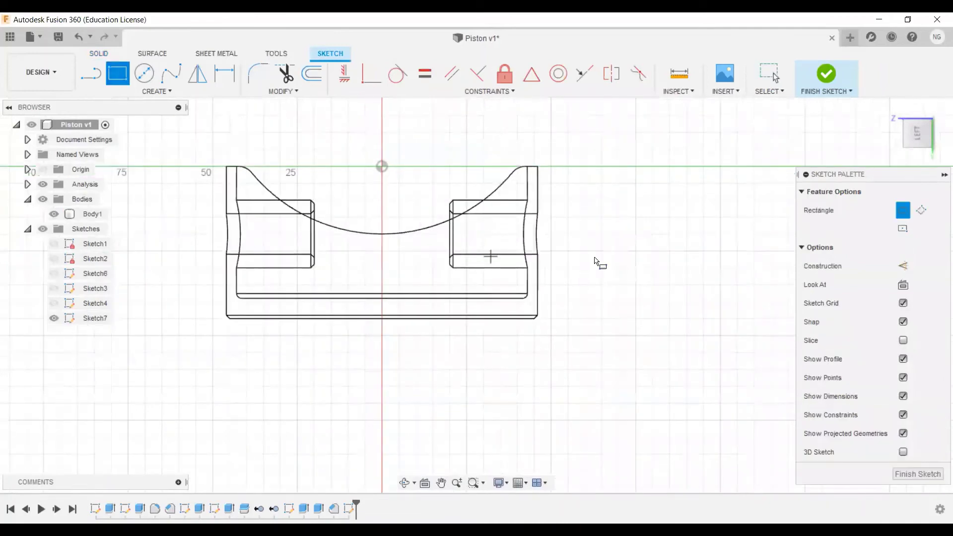
scroll(600, 264, "up", 3)
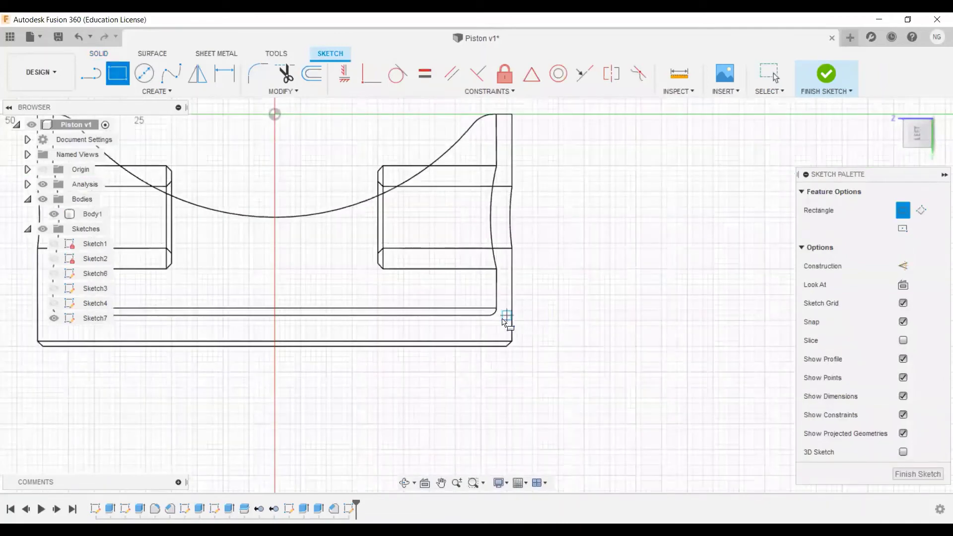
scroll(522, 314, "up", 2)
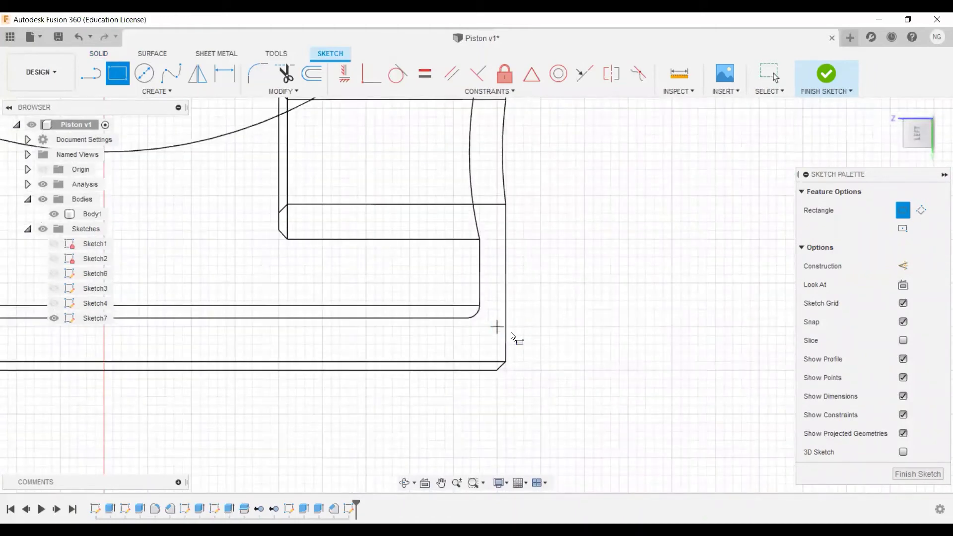
left_click(497, 327)
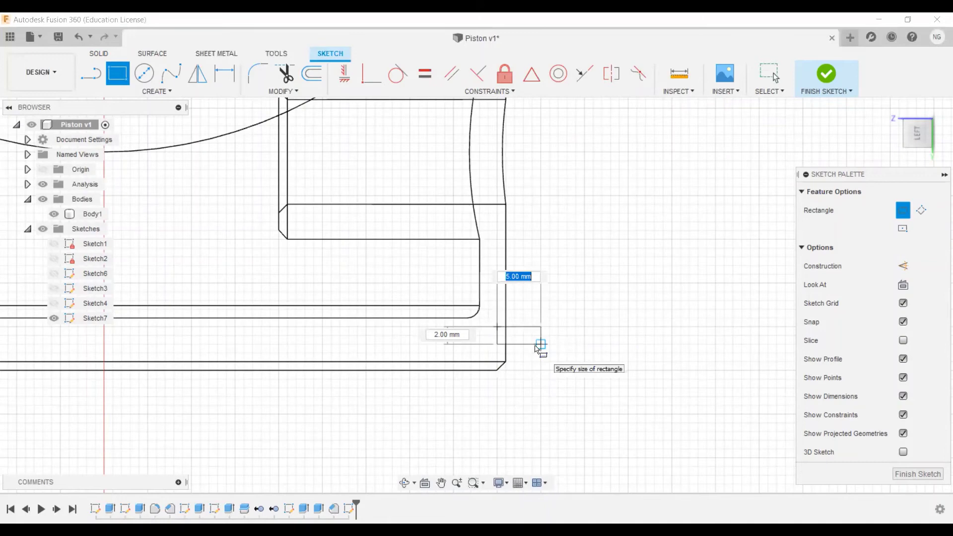
left_click(537, 348)
key("Escape")
scroll(611, 302, "up", 1)
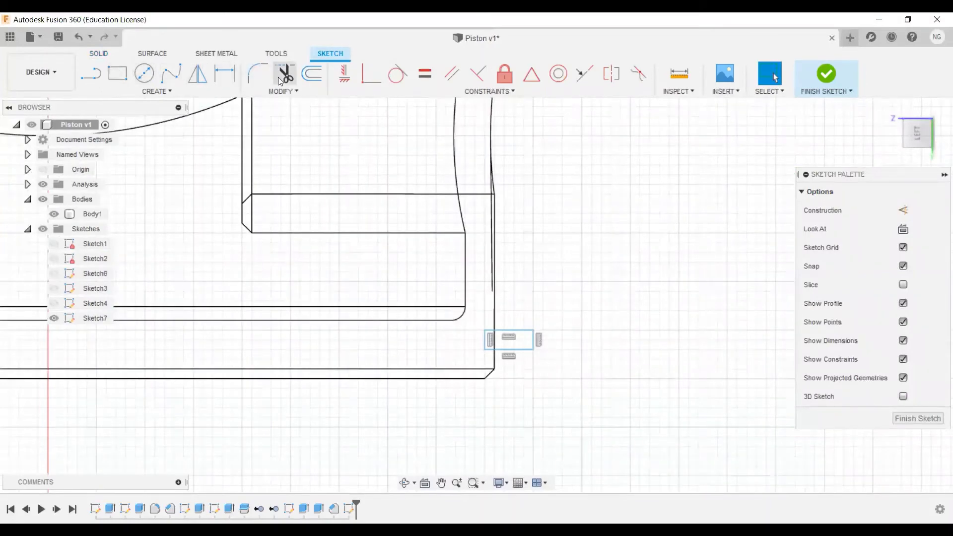
Draw a vertical helper line up the piston's outer wall and fix it in place.
left_click(225, 79)
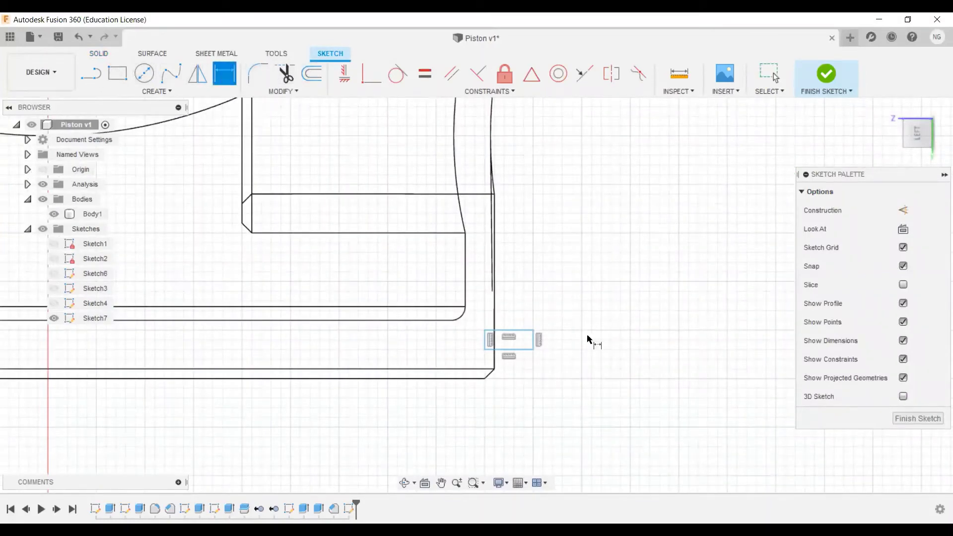
left_click(486, 342)
scroll(490, 334, "up", 3)
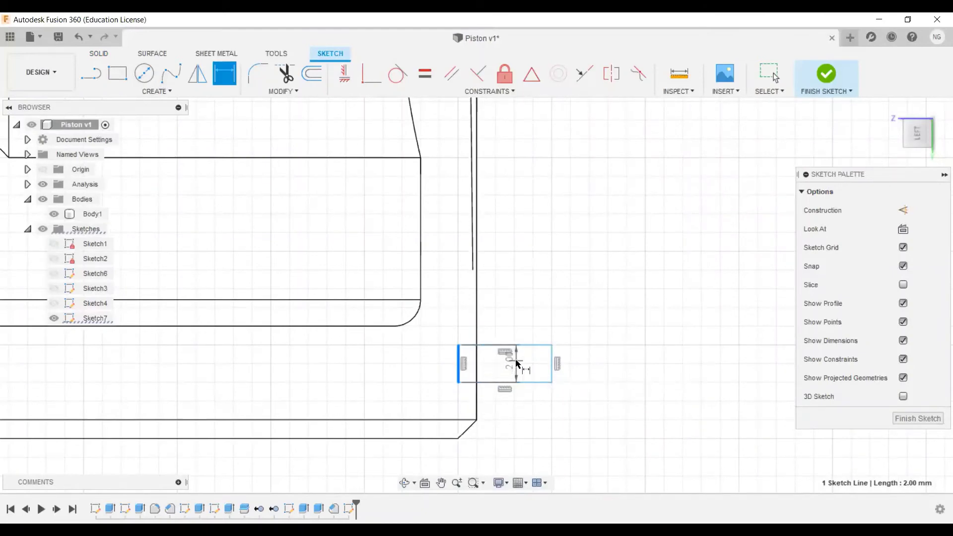
key("Escape")
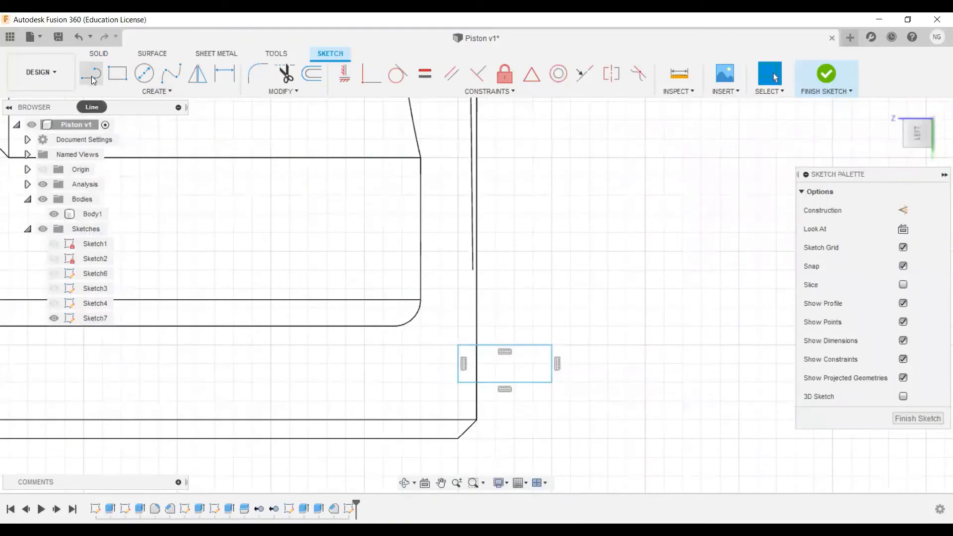
left_click(92, 80)
left_click(476, 421)
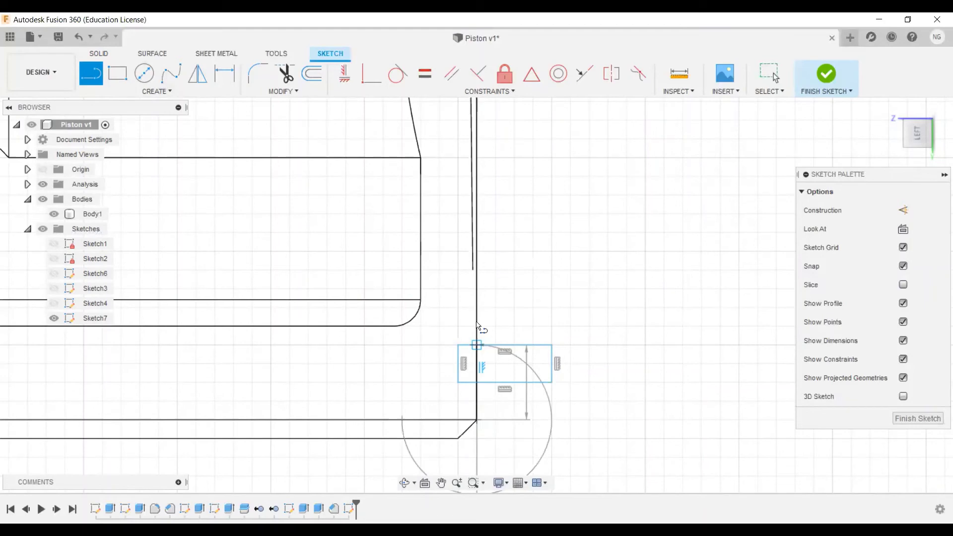
left_click(477, 314)
key("Escape")
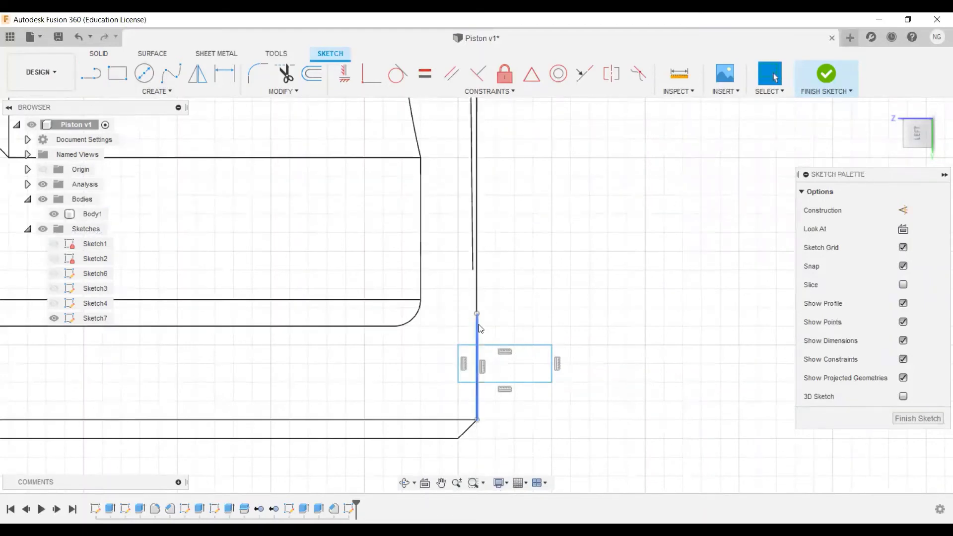
left_click(479, 328)
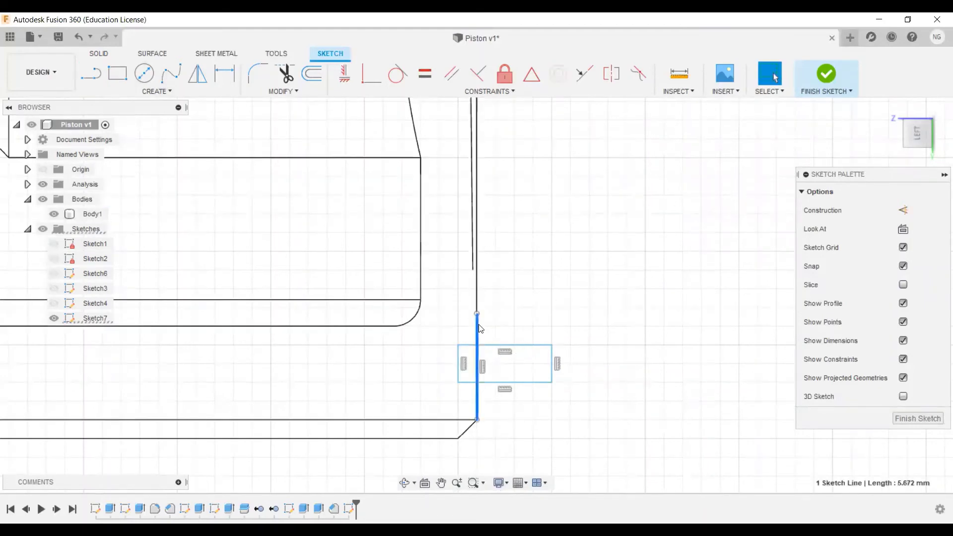
left_click(505, 74)
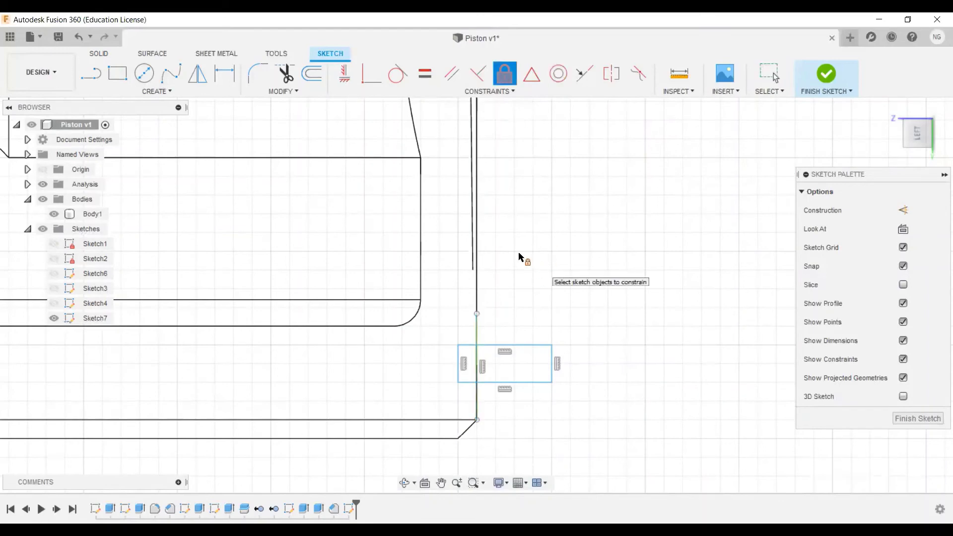
Dimension the rectangle's left edge 2 mm from the helper line.
left_click(227, 75)
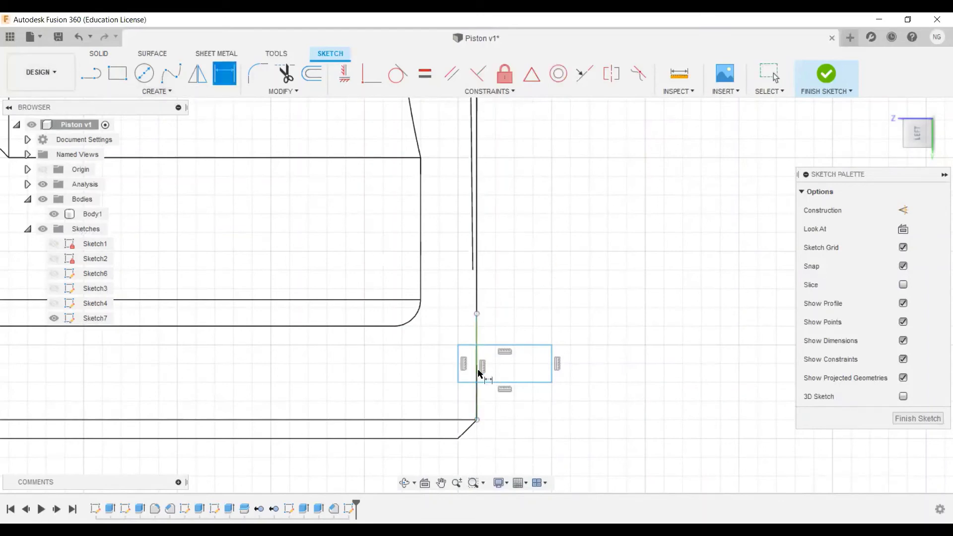
left_click(478, 355)
left_click(458, 365)
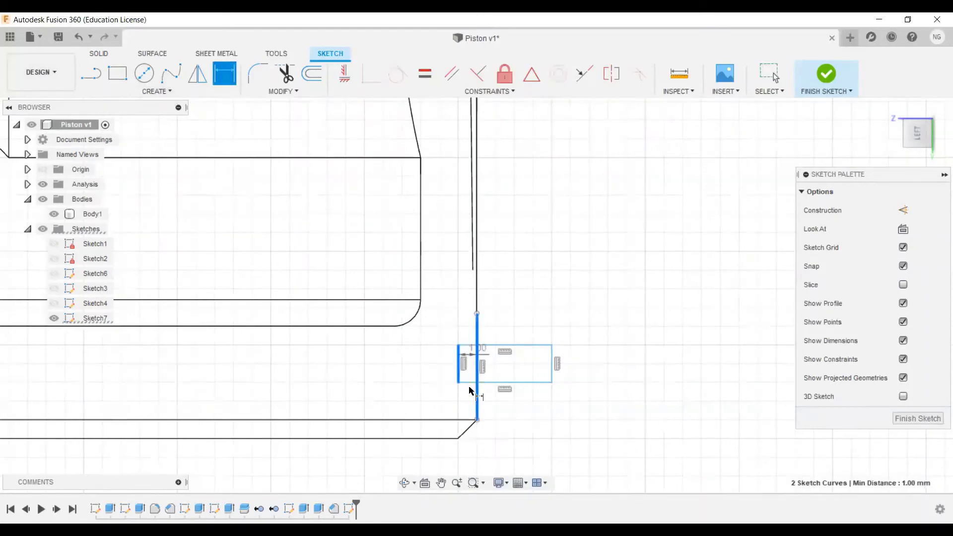
left_click(474, 395)
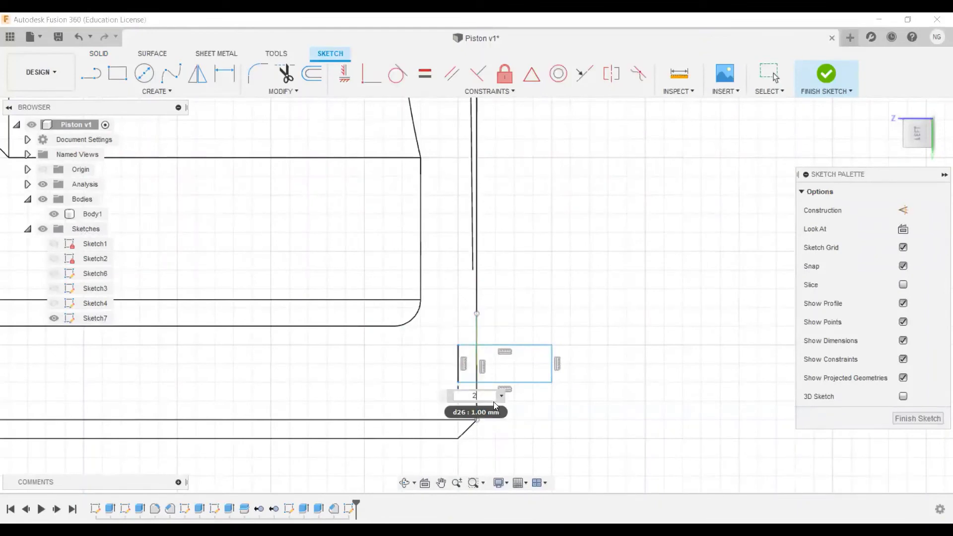
type("2")
key("Return")
key("Escape")
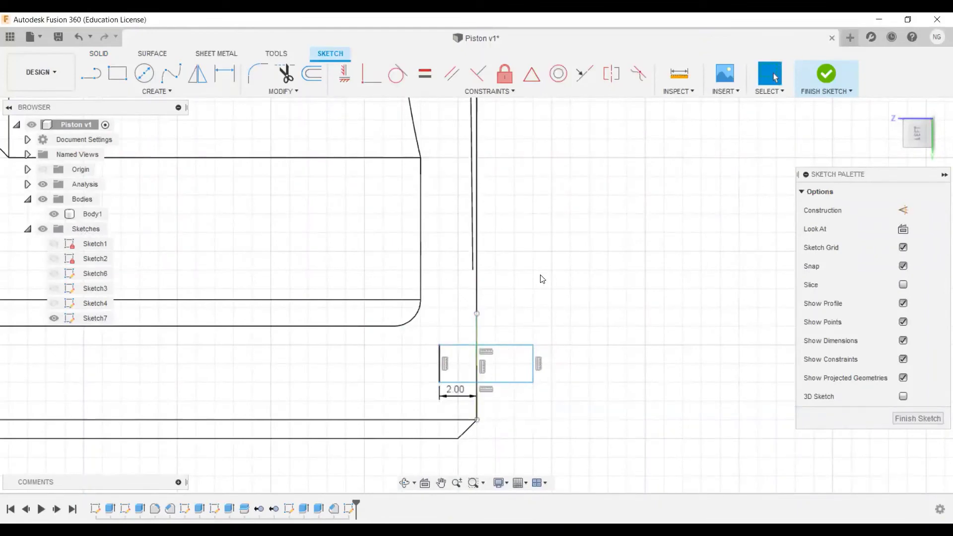
Delete the helper vertical line.
left_click(477, 323)
key("Delete")
scroll(545, 313, "down", 1)
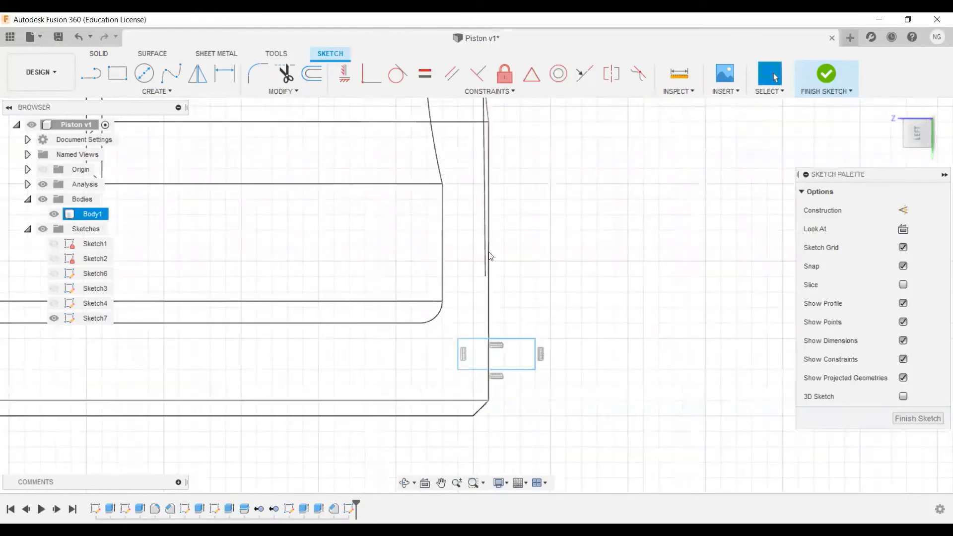
scroll(545, 272, "down", 1)
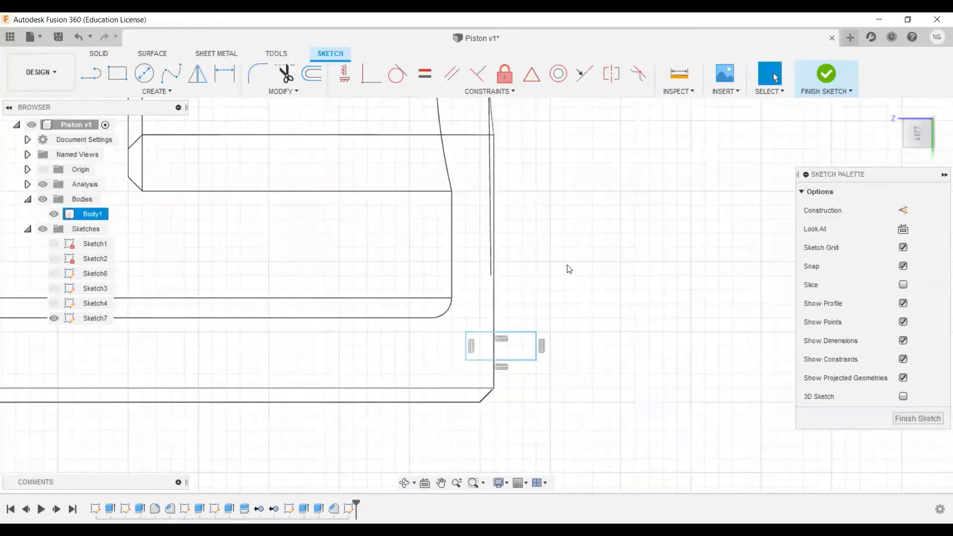
Pattern the small rectangle into 3 copies spaced -6.00 mm up the outer wall.
left_click(169, 91)
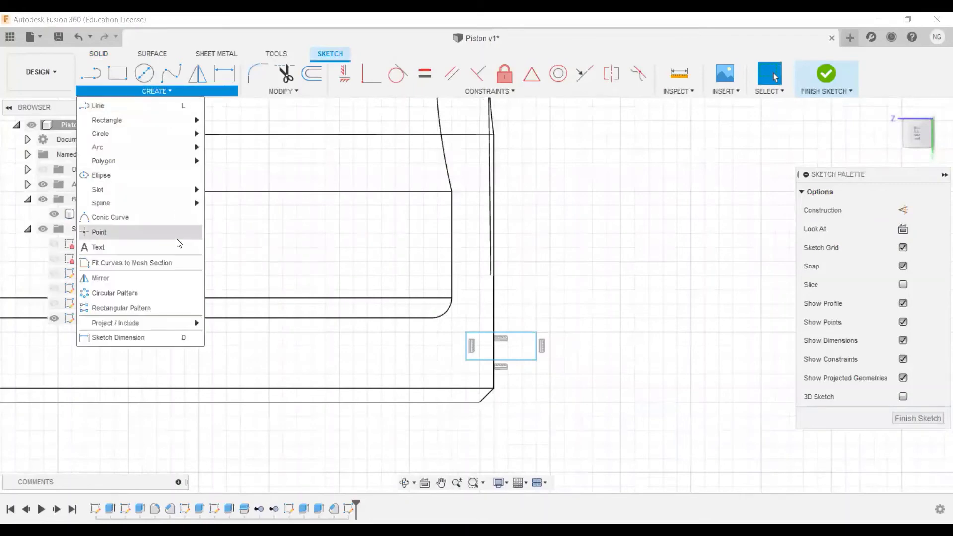
left_click(153, 308)
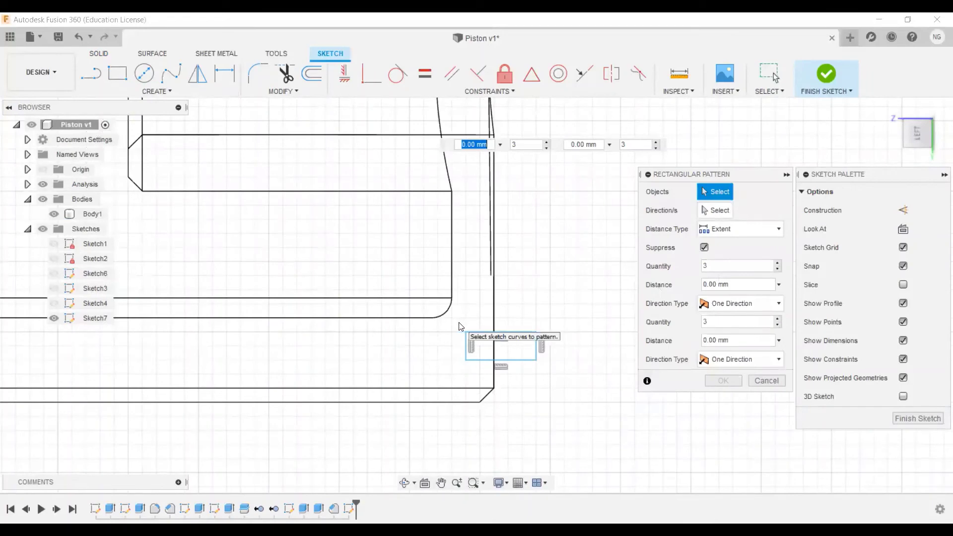
left_click_drag(460, 323, 535, 370)
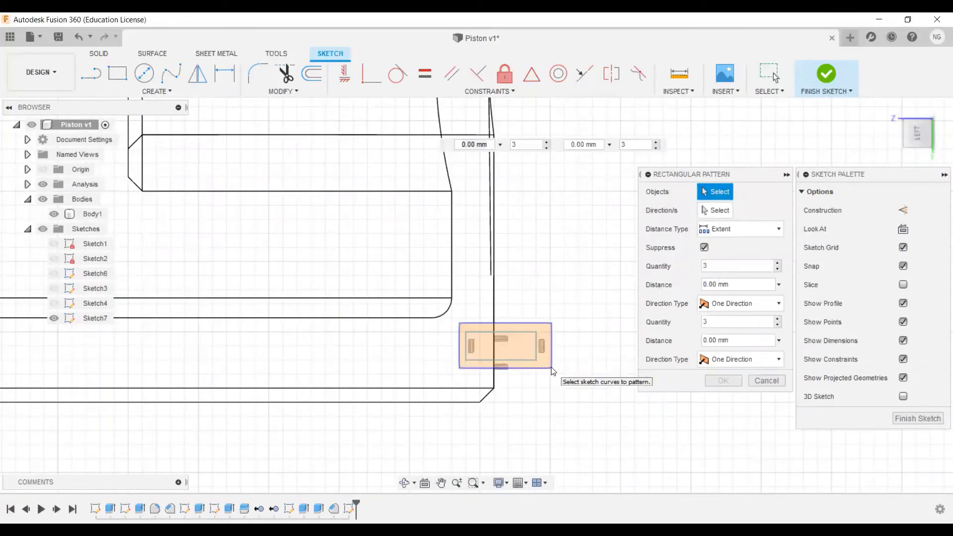
left_click_drag(551, 369, 553, 369)
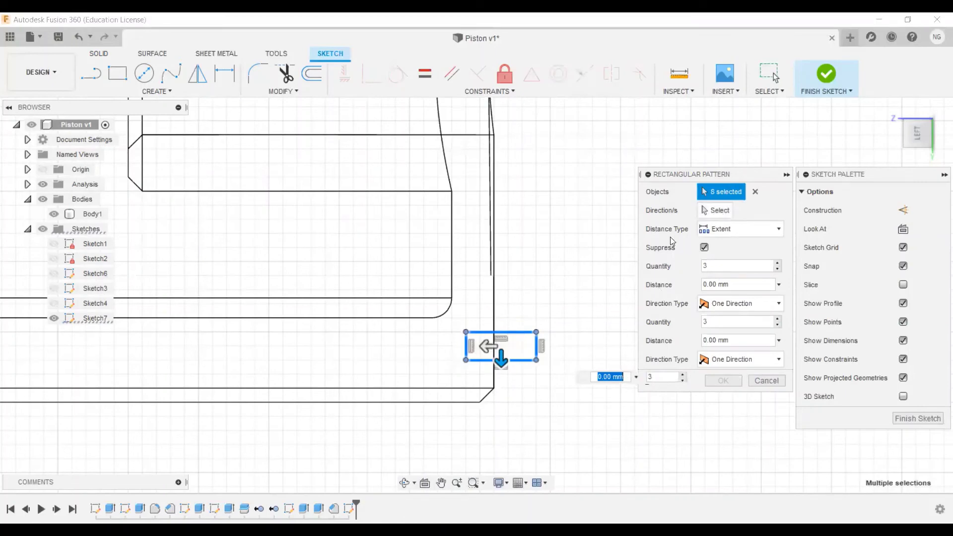
left_click_drag(501, 356, 507, 280)
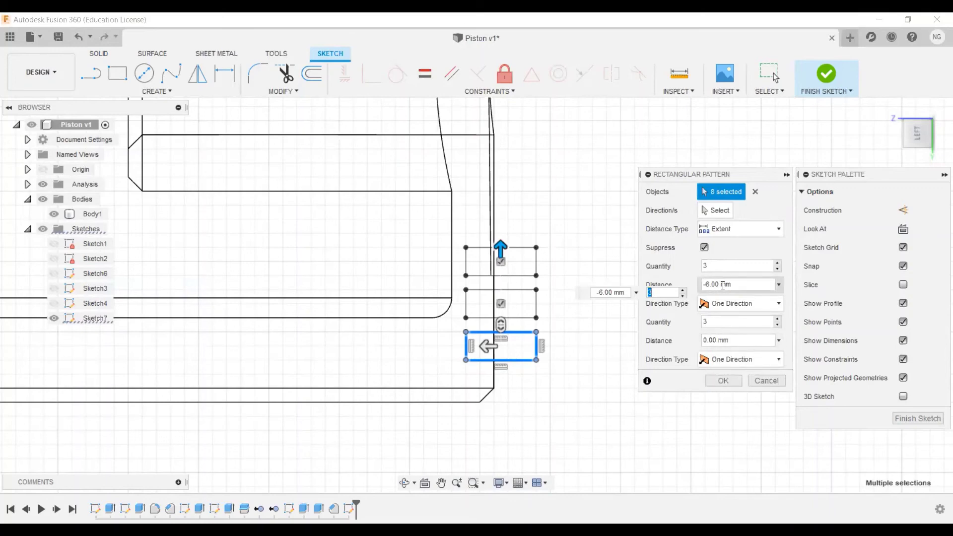
left_click(723, 380)
scroll(645, 318, "down", 2)
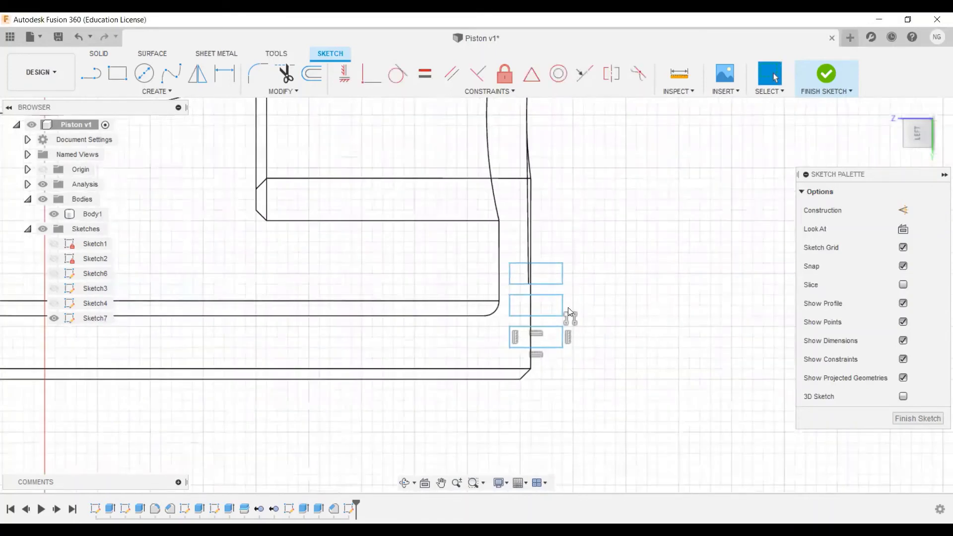
Revolve-cut the three rectangles 360° about the central vertical line to form ring grooves.
left_click(826, 73)
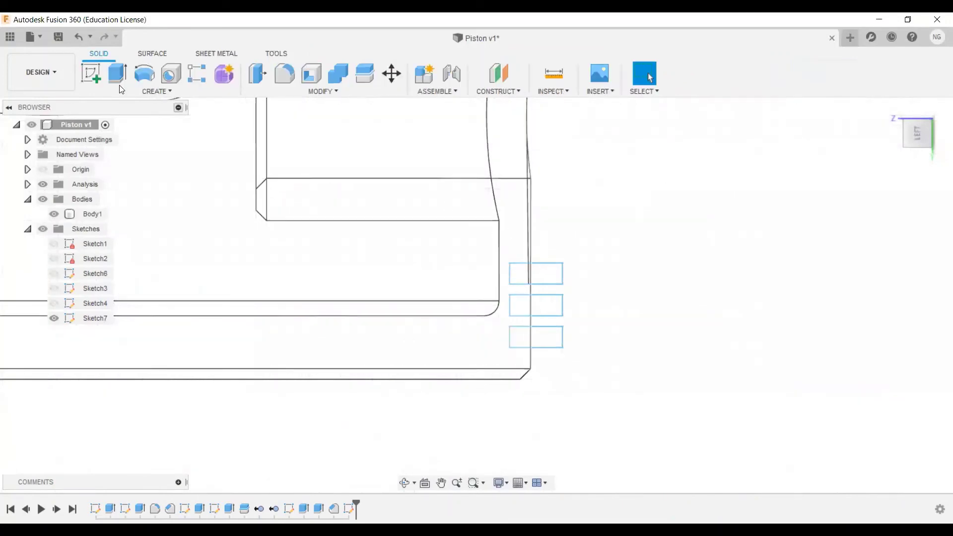
left_click(145, 75)
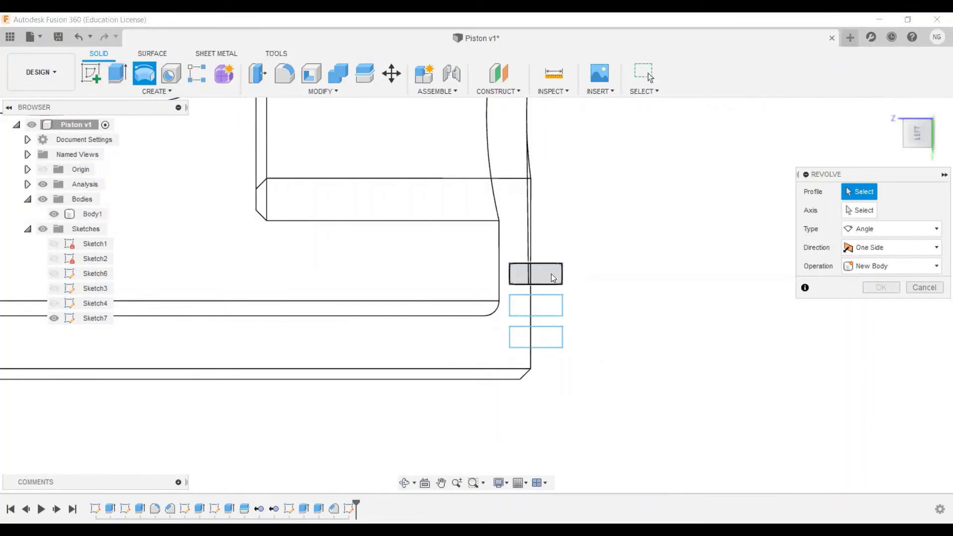
left_click_drag(580, 326, 501, 270)
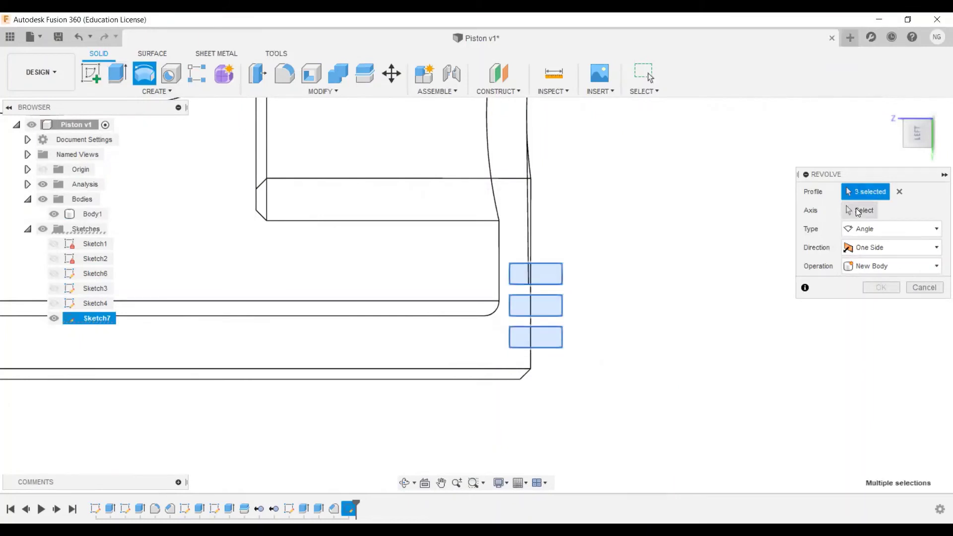
left_click(858, 211)
scroll(577, 228, "down", 2)
scroll(527, 196, "down", 3)
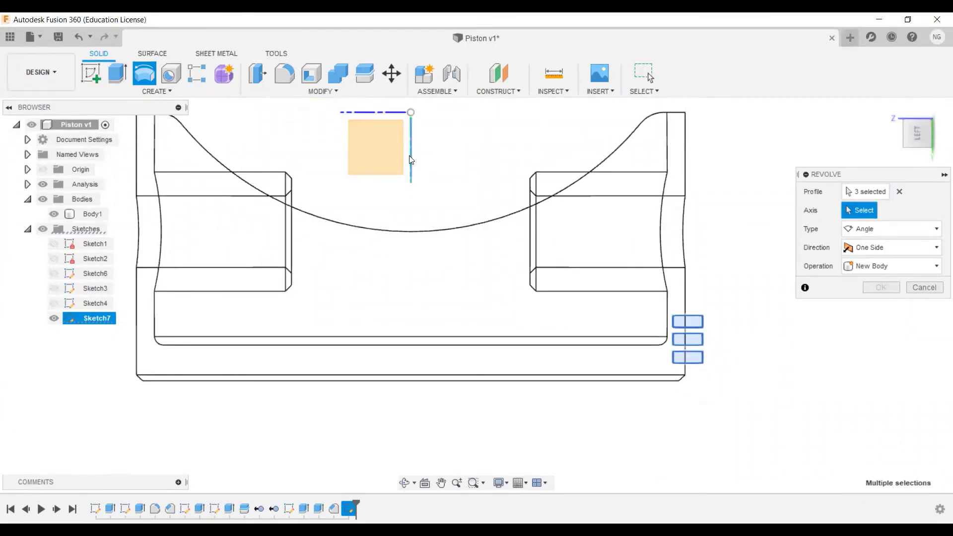
mouse_move(414, 159)
middle_mouse_down("shift")
mouse_move(451, 166)
mouse_move(416, 157)
middle_mouse_up("shift")
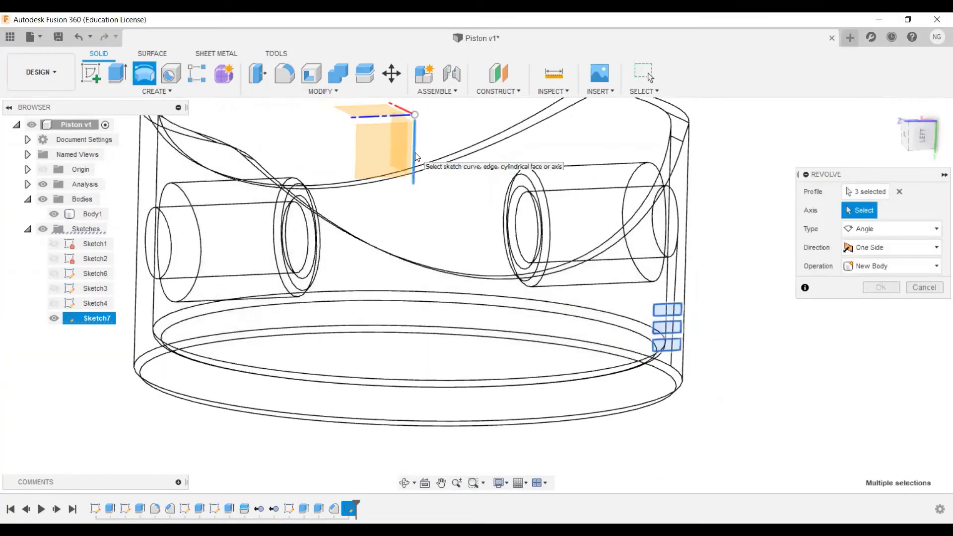
left_click(415, 153)
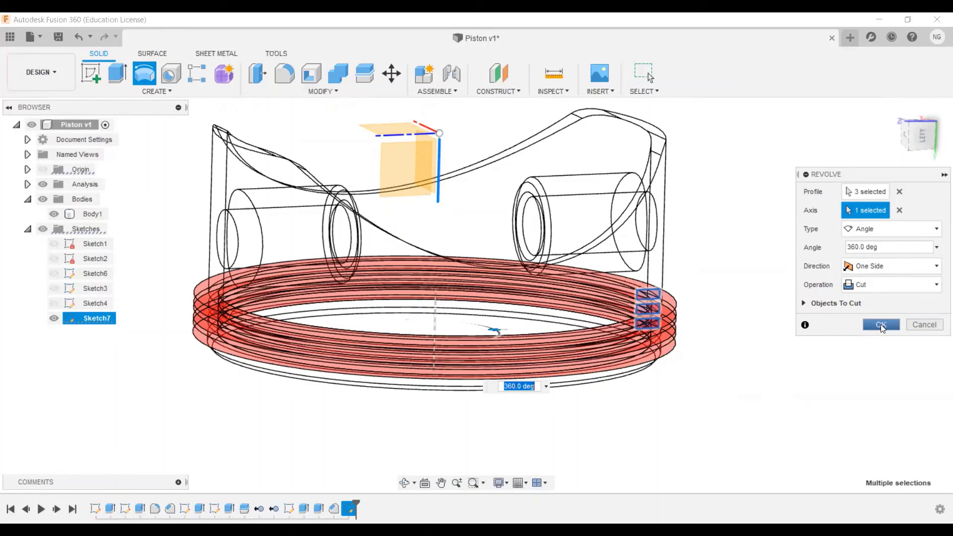
key("Return")
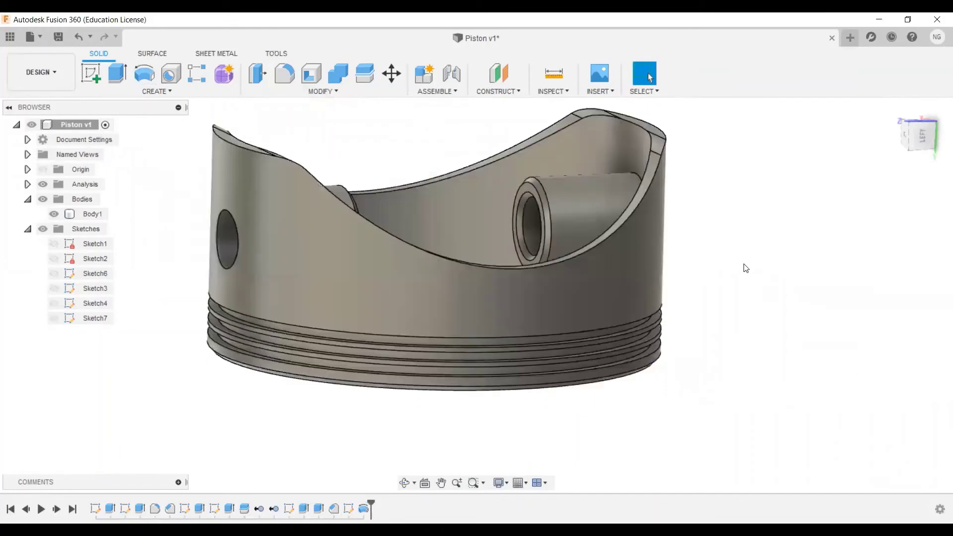
Orbit around the grooved piston, clear the selection and begin a new sketch.
mouse_move(706, 311)
middle_mouse_down("shift")
mouse_move(685, 274)
mouse_move(681, 293)
mouse_move(694, 297)
middle_mouse_up("shift")
scroll(694, 296, "up", 5)
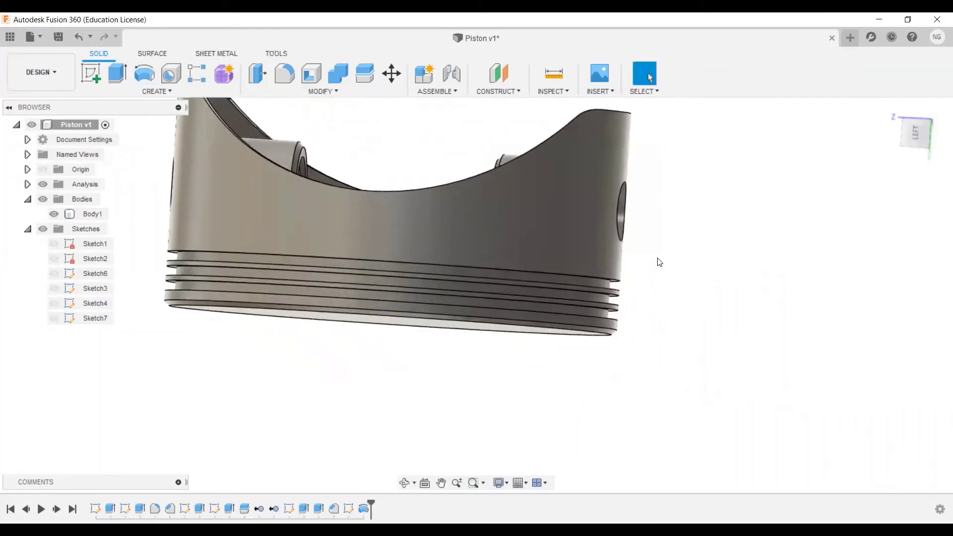
scroll(694, 295, "down", 5)
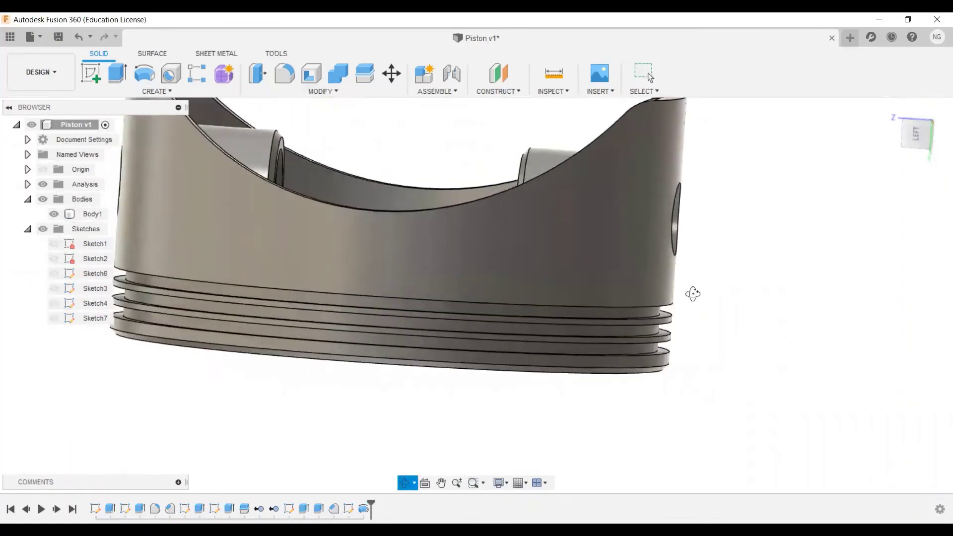
middle_click_drag(718, 270, 571, 266, "shift")
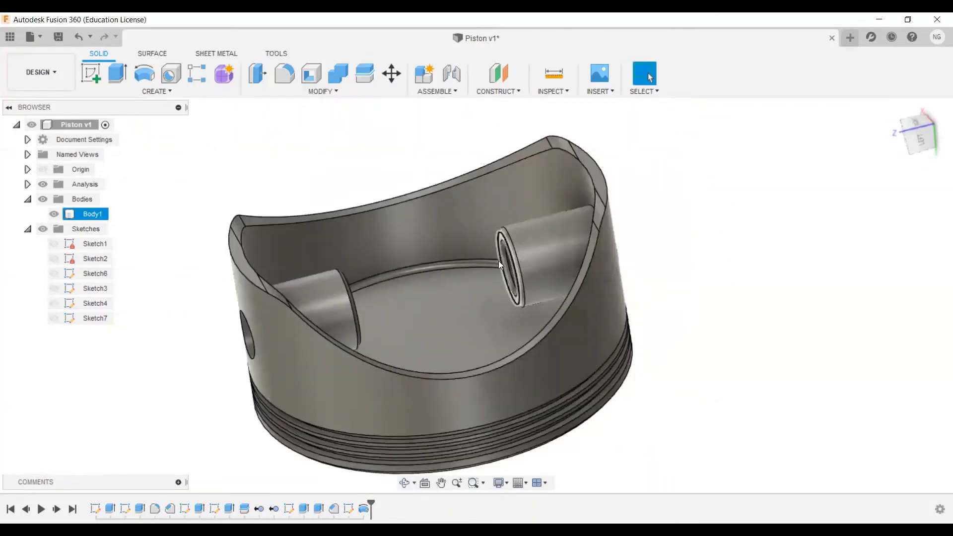
left_click(298, 164)
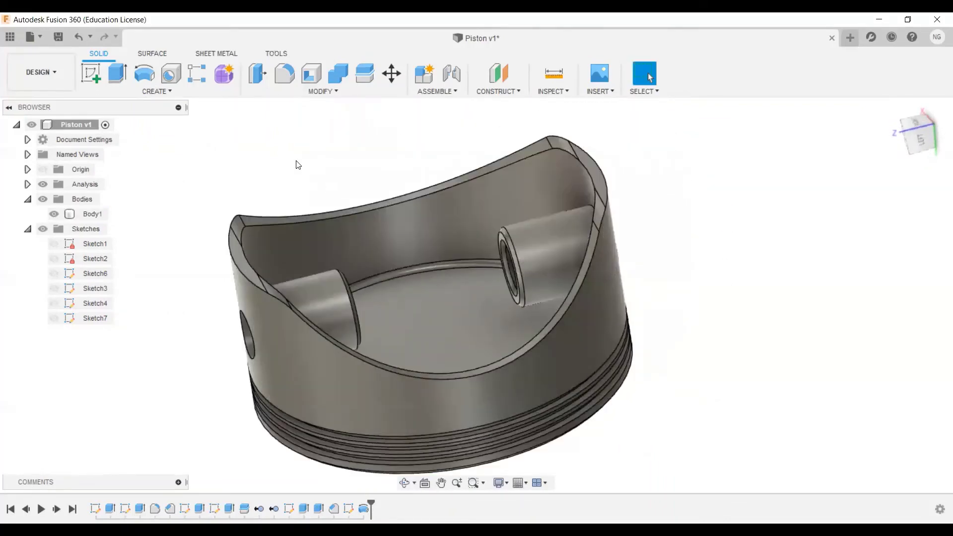
left_click(91, 73)
Place Sketch8 on the central side plane and centre the piston profile in view.
left_click(389, 258)
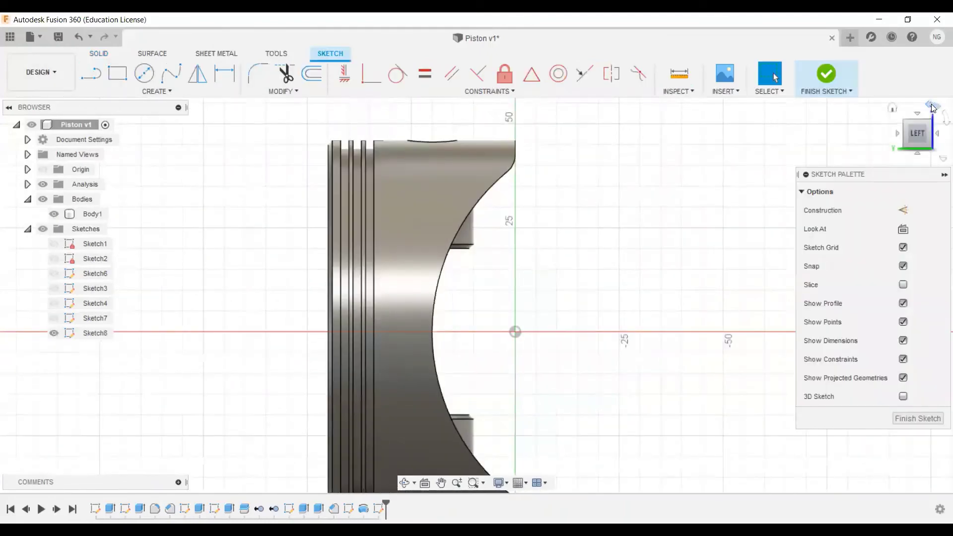
left_click(930, 107)
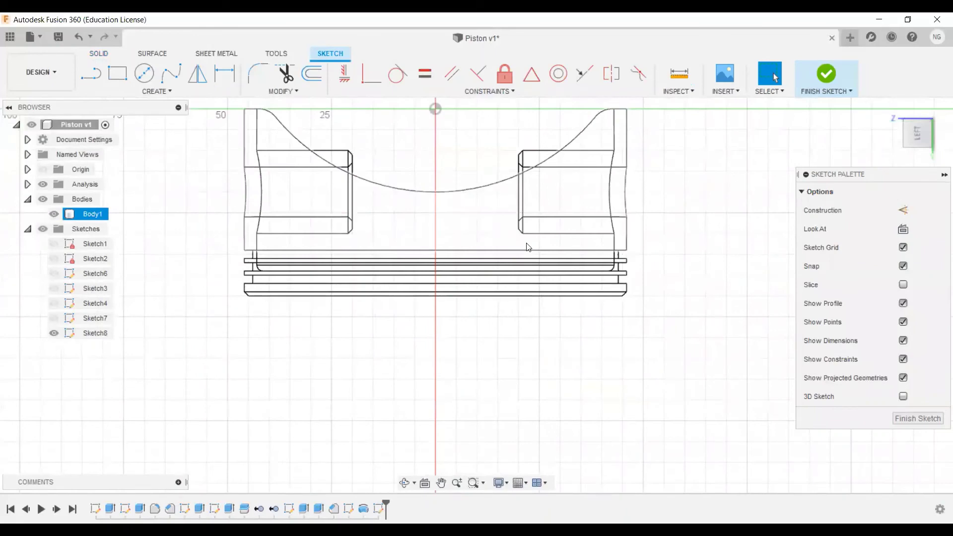
scroll(529, 241, "up", 3)
middle_click_drag(498, 257, 557, 213)
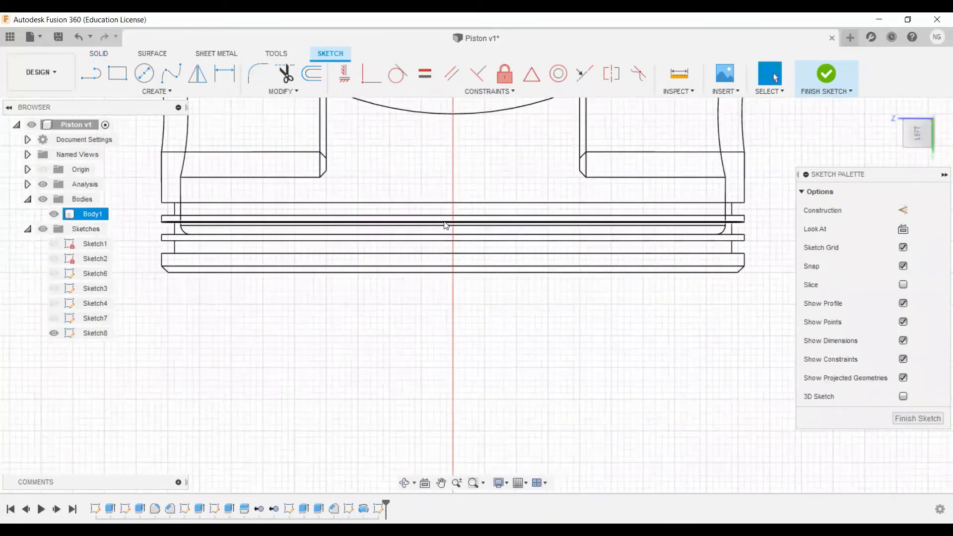
Draw a 2 mm horizontal line from the bottom edge to the centre axis.
left_click(91, 74)
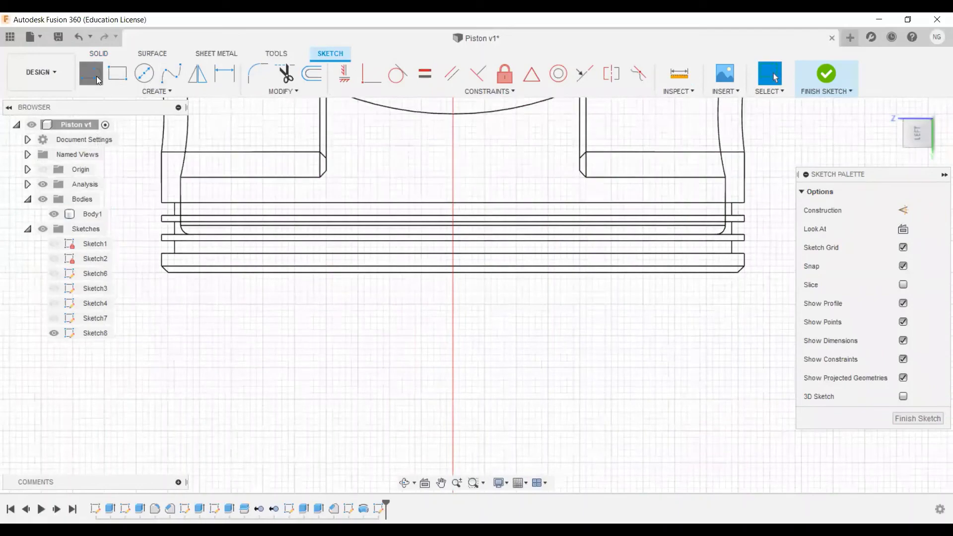
scroll(455, 281, "up", 3)
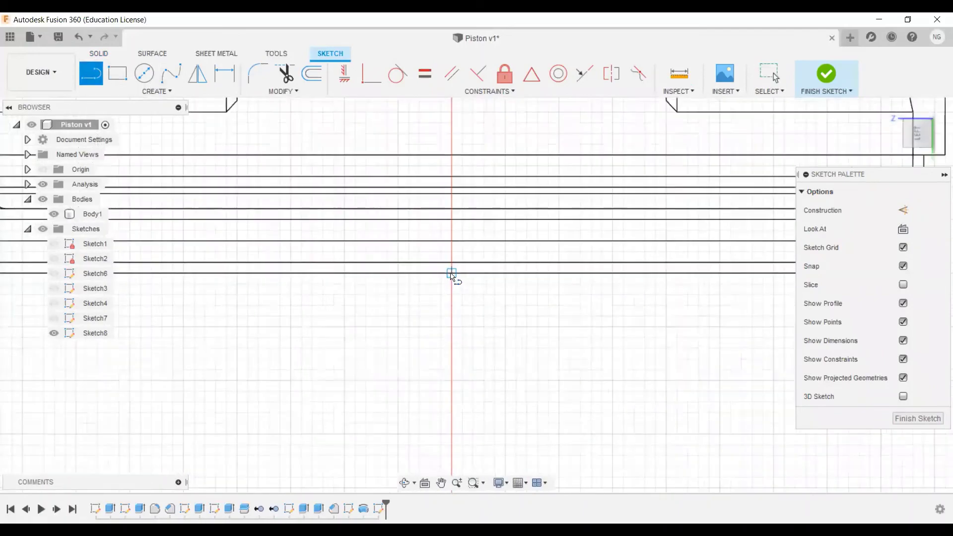
left_click(430, 273)
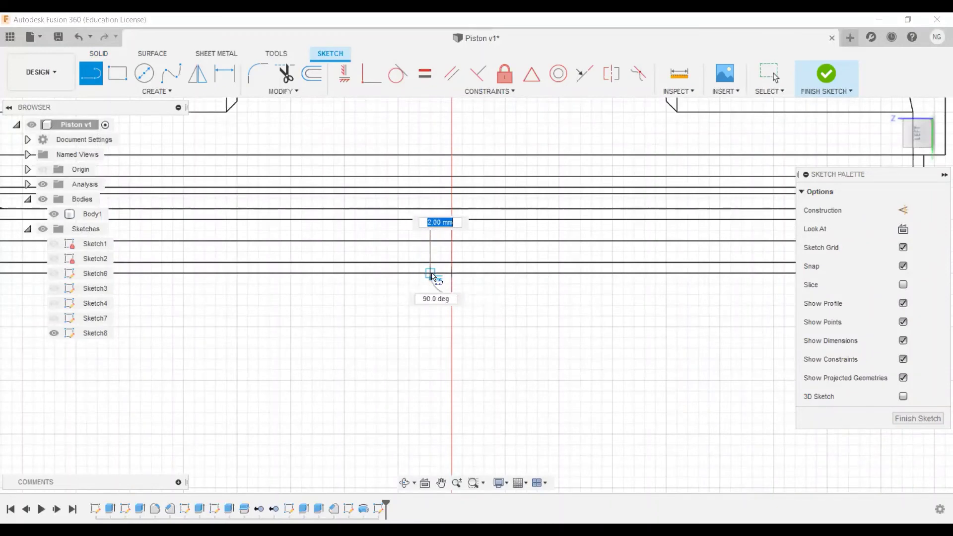
left_click(451, 273)
key("Escape")
scroll(452, 274, "up", 3)
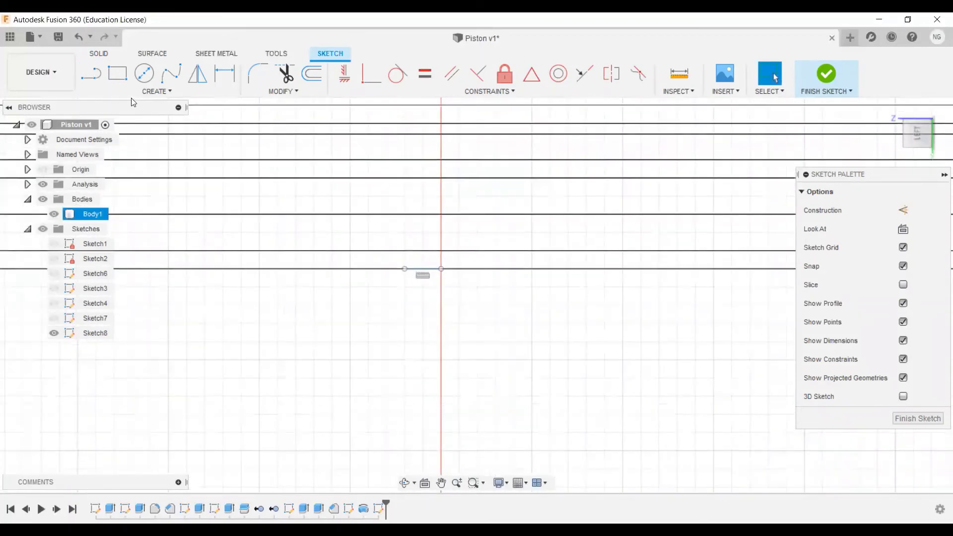
Draw a spline from the short line's end looping left and back down to the lower right.
scroll(350, 254, "down", 1)
left_click(171, 73)
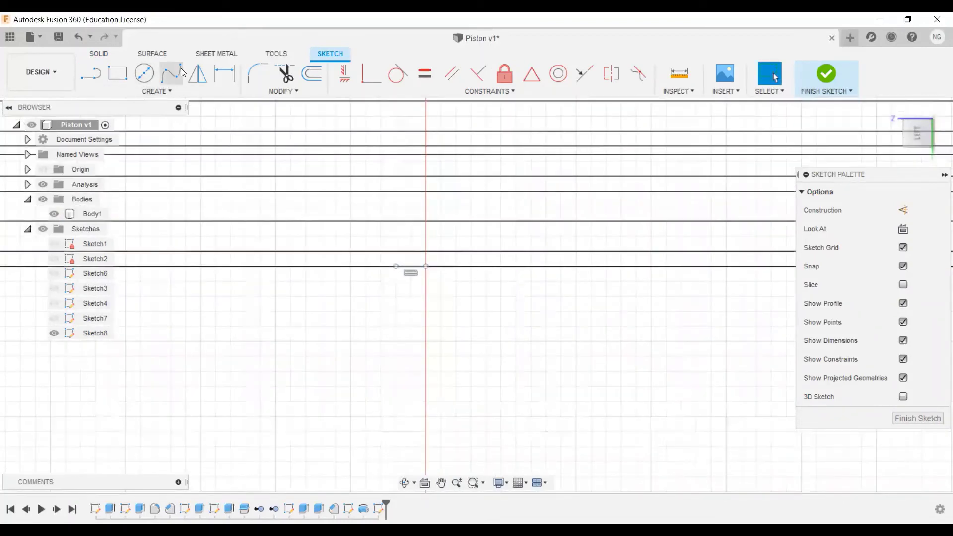
scroll(459, 278, "down", 1)
scroll(459, 278, "down", 3)
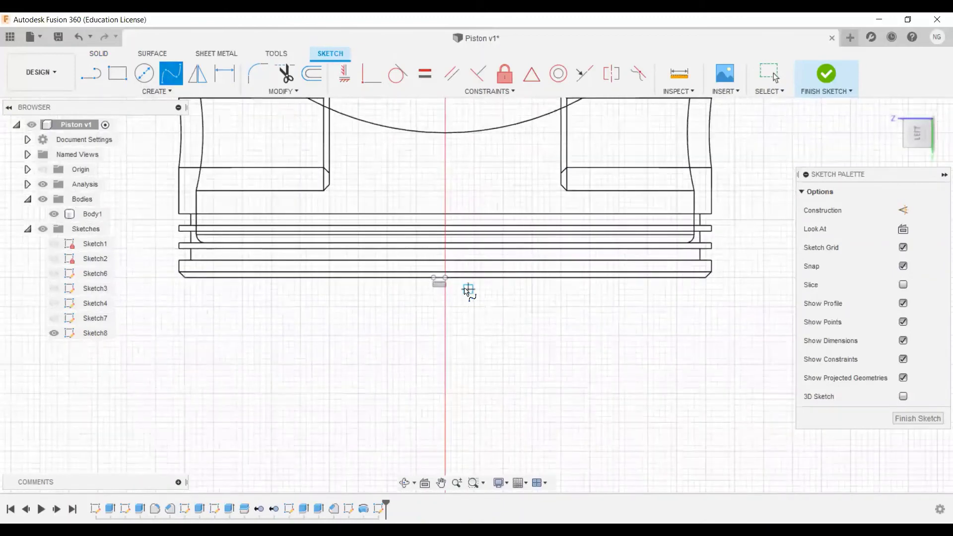
scroll(434, 280, "up", 3)
left_click(428, 278)
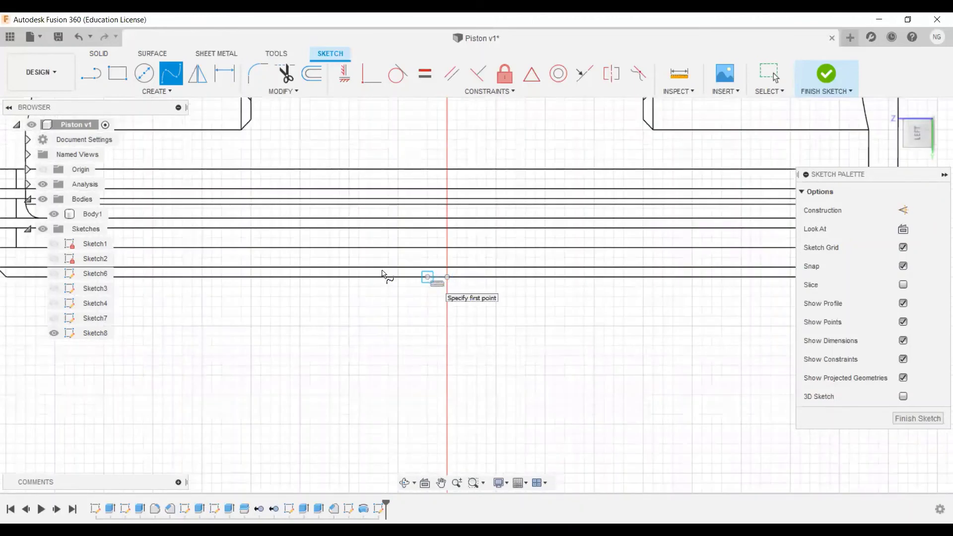
left_click(328, 268)
scroll(275, 248, "down", 4)
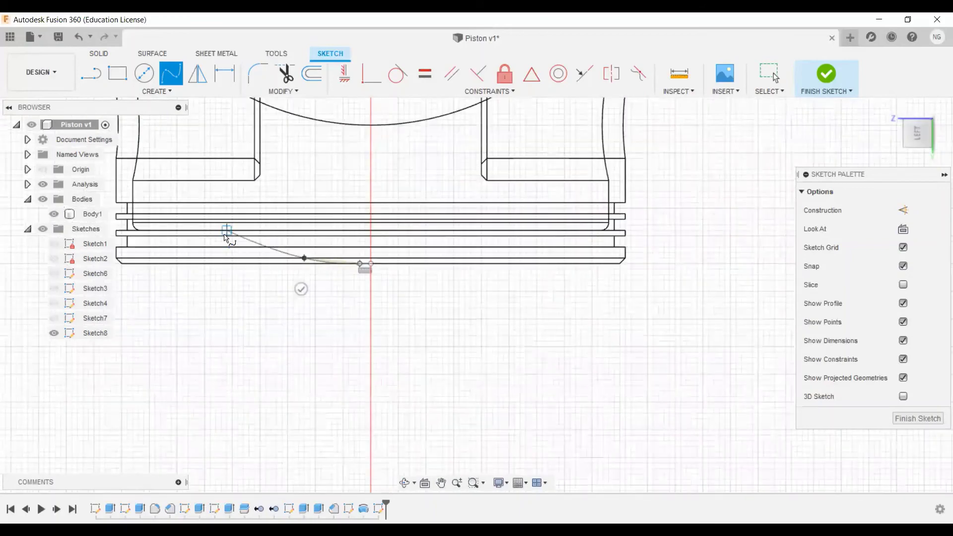
left_click(243, 236)
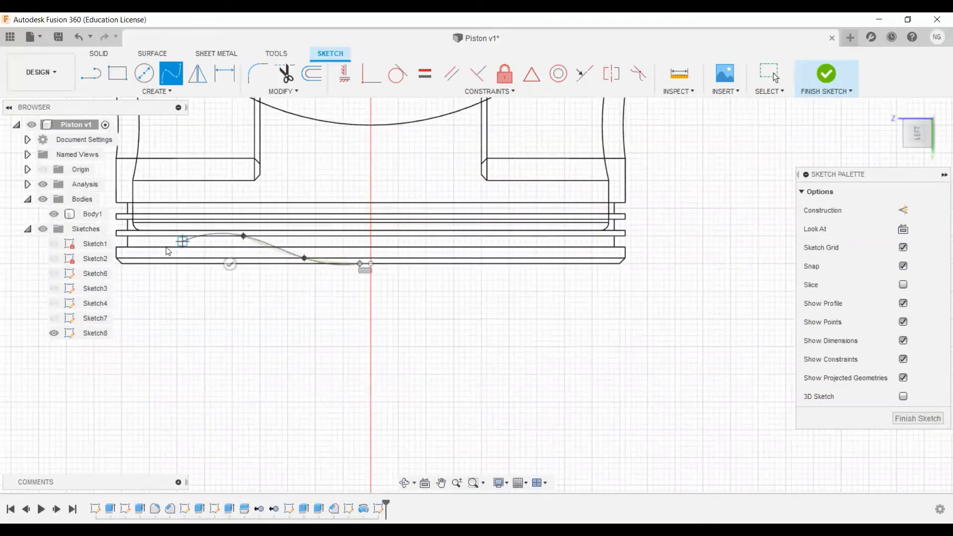
left_click(144, 263)
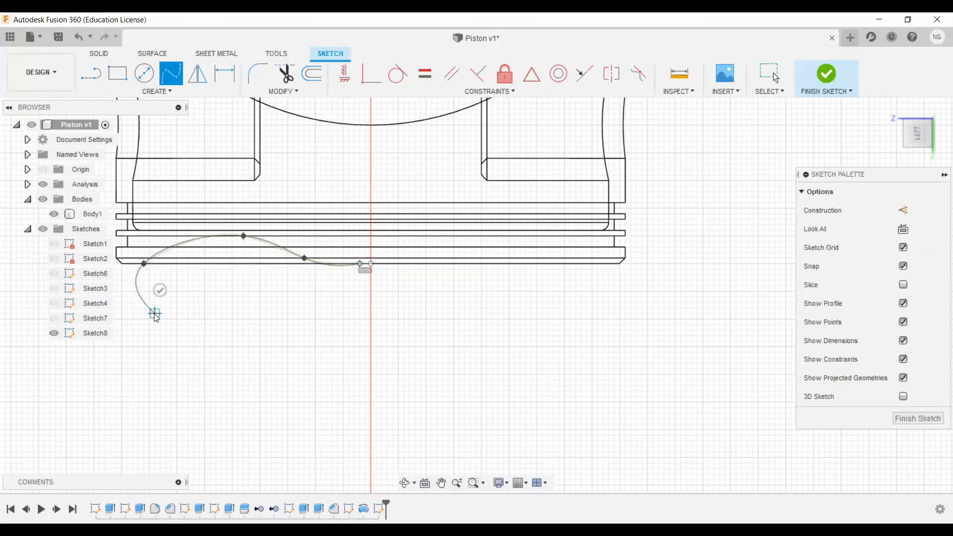
left_click(155, 314)
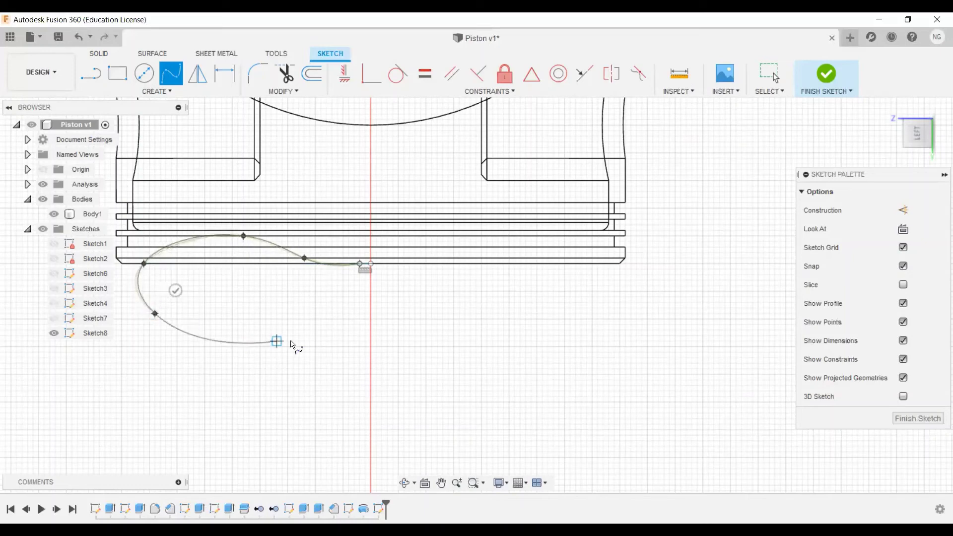
left_click(299, 342)
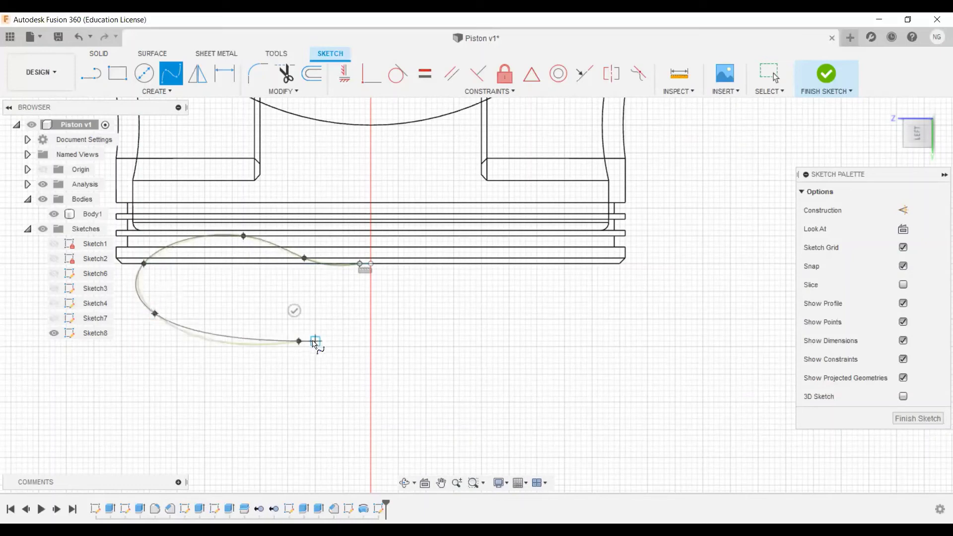
double_click(338, 346)
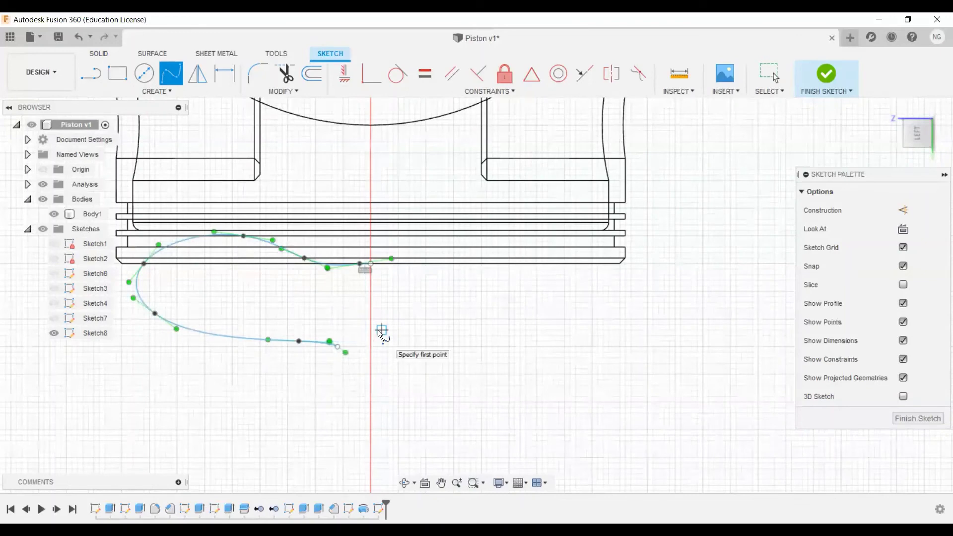
key("Escape")
Close the profile with a slanted line from the spline's lower end.
key("l")
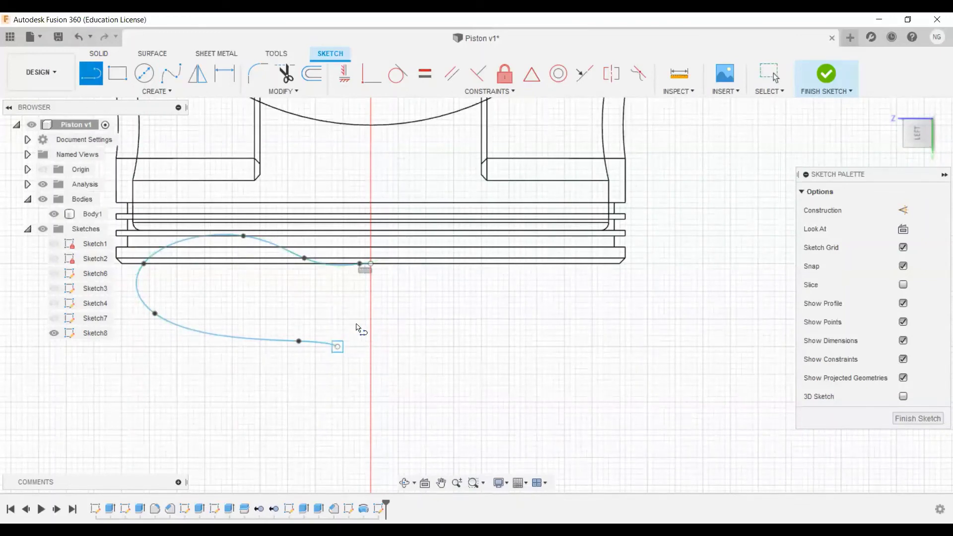
left_click(337, 346)
scroll(388, 289, "up", 3)
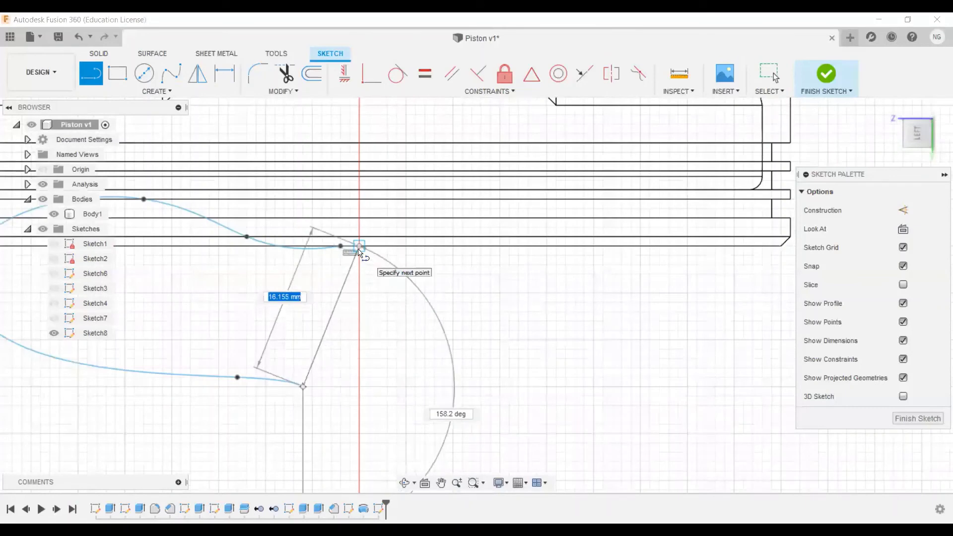
key("Return")
key("Escape")
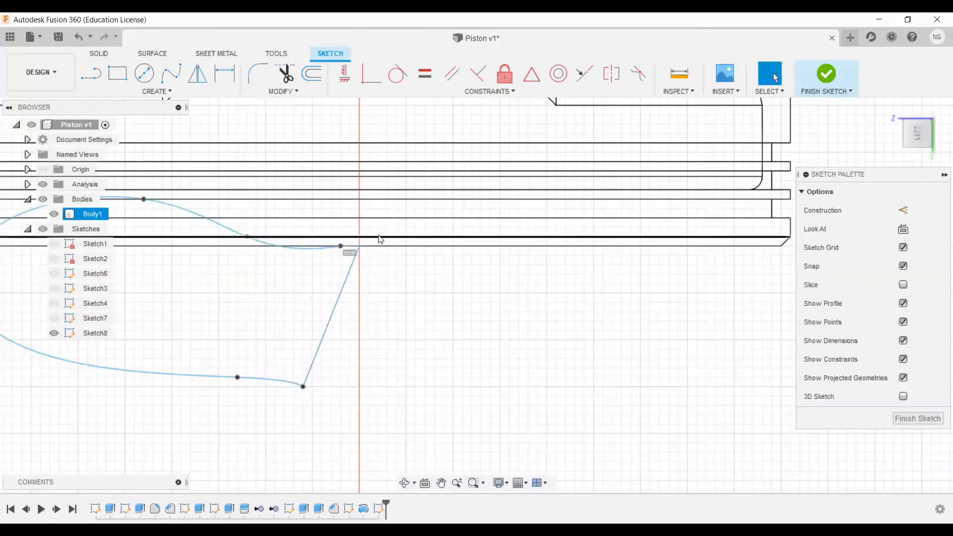
Drag a spline fit point upward to reshape the curve.
left_click(332, 248)
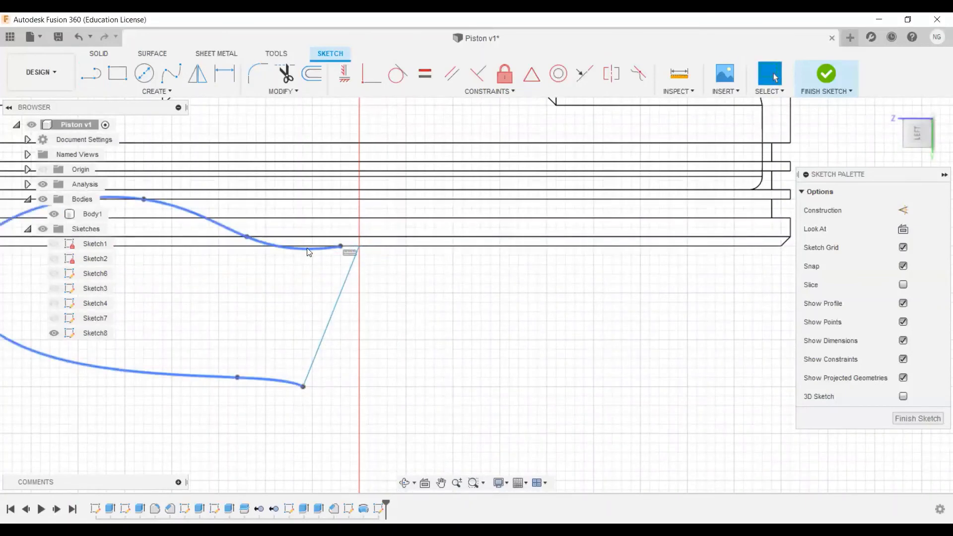
left_click_drag(247, 235, 248, 232)
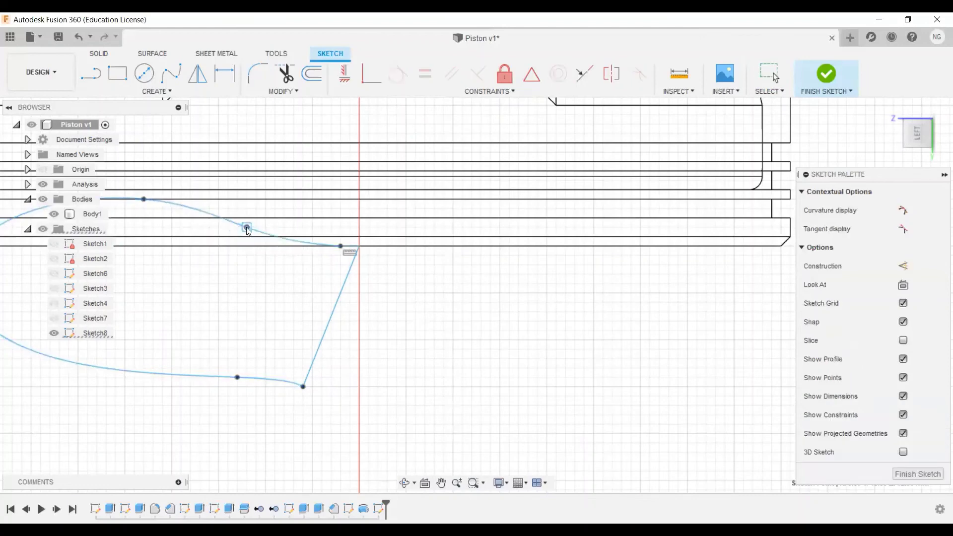
left_click(381, 255)
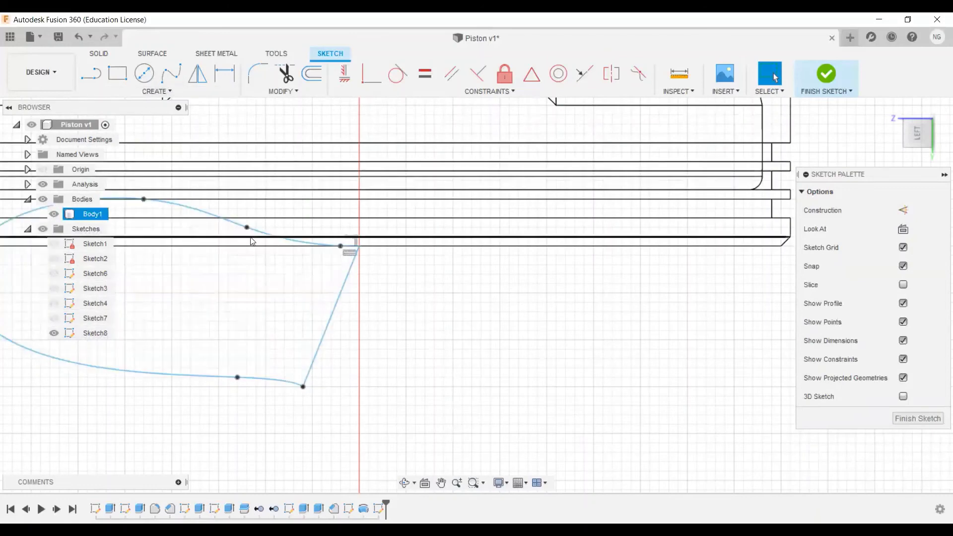
left_click(247, 219)
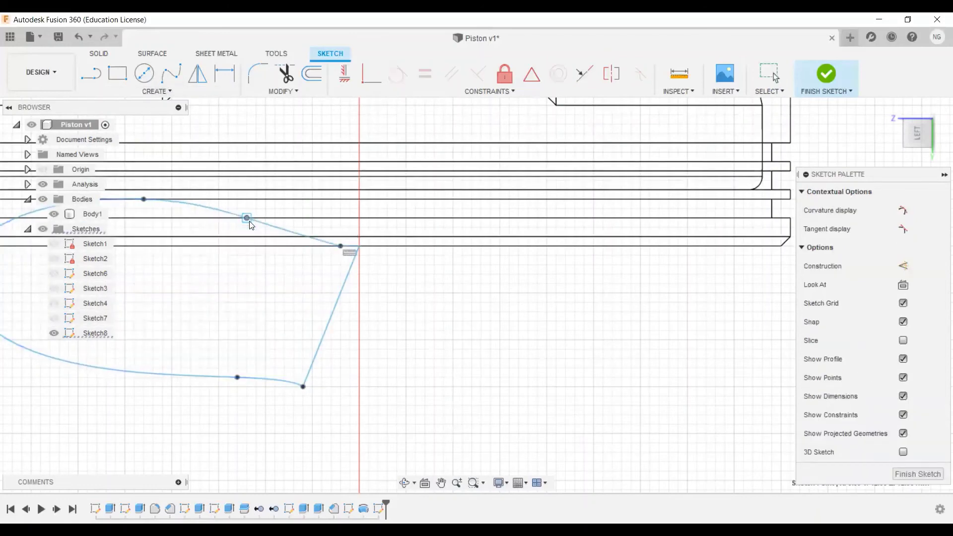
key("Escape")
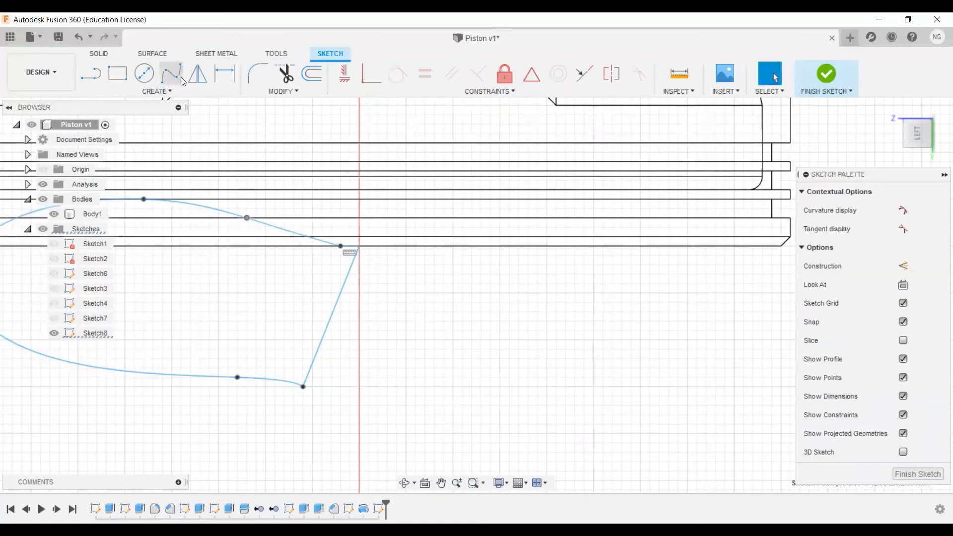
Try a 2 mm fillet between the slanted line and the short horizontal line, then cancel it.
left_click(258, 73)
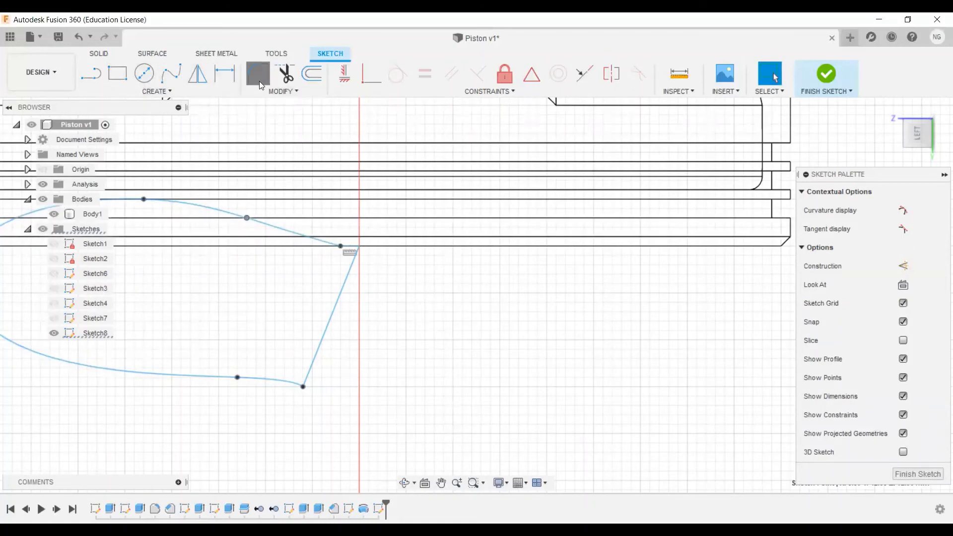
scroll(351, 255, "up", 3)
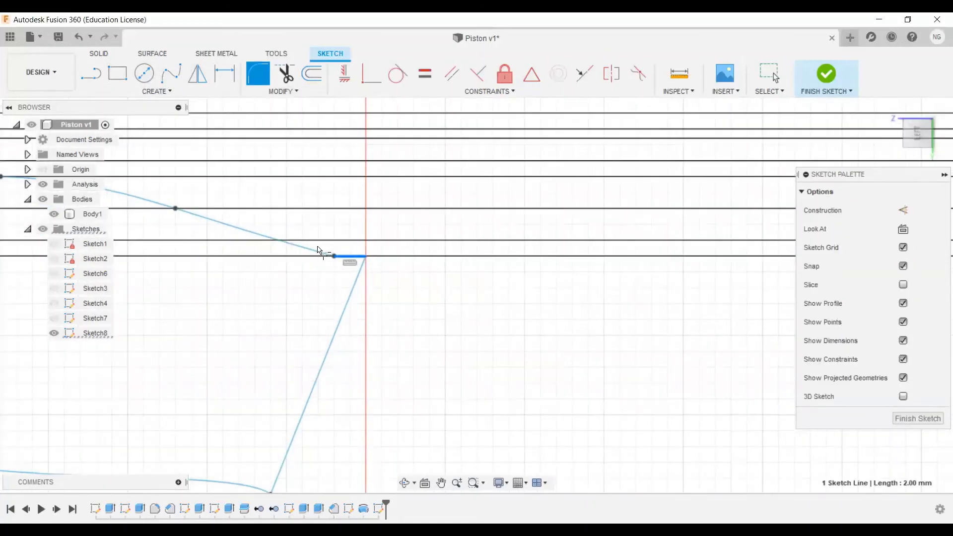
left_click(330, 255)
left_click(350, 256)
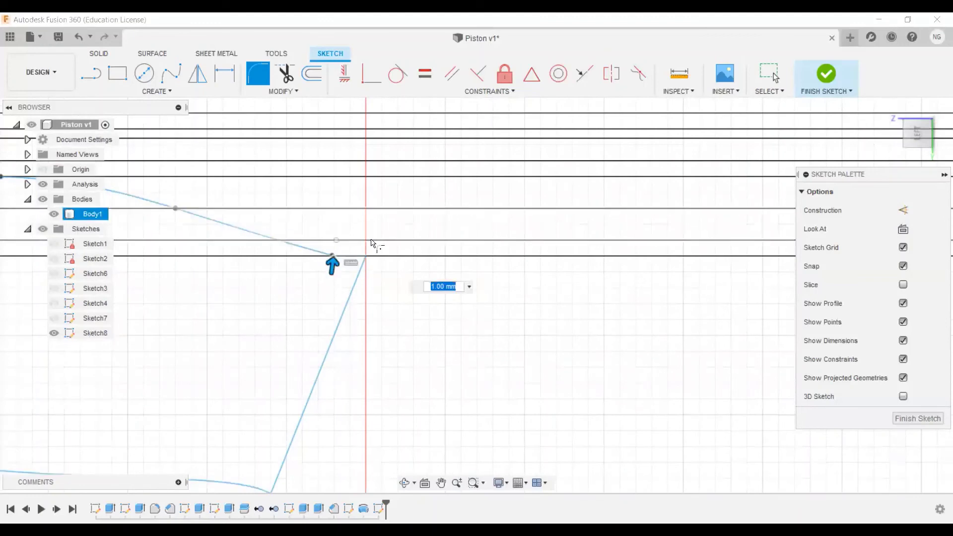
type("20")
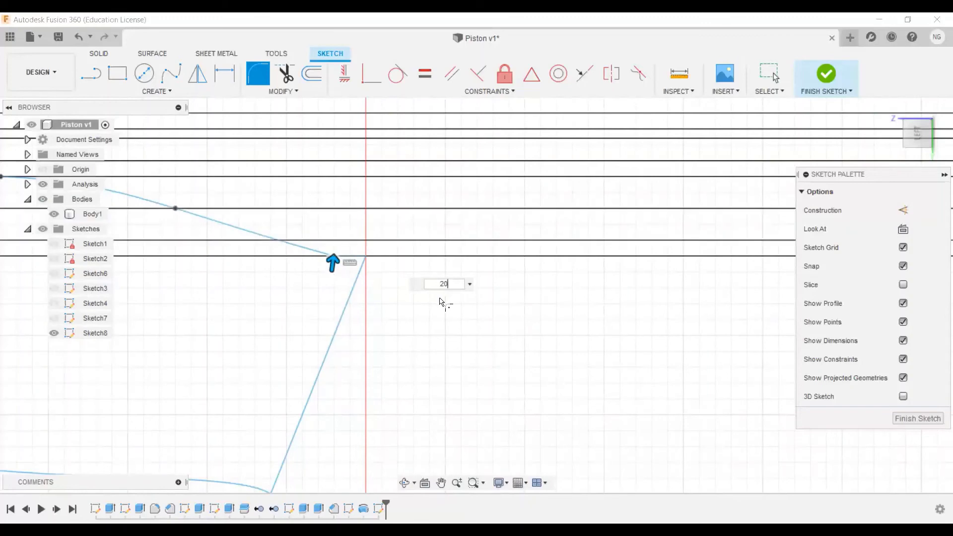
scroll(393, 282, "down", 3)
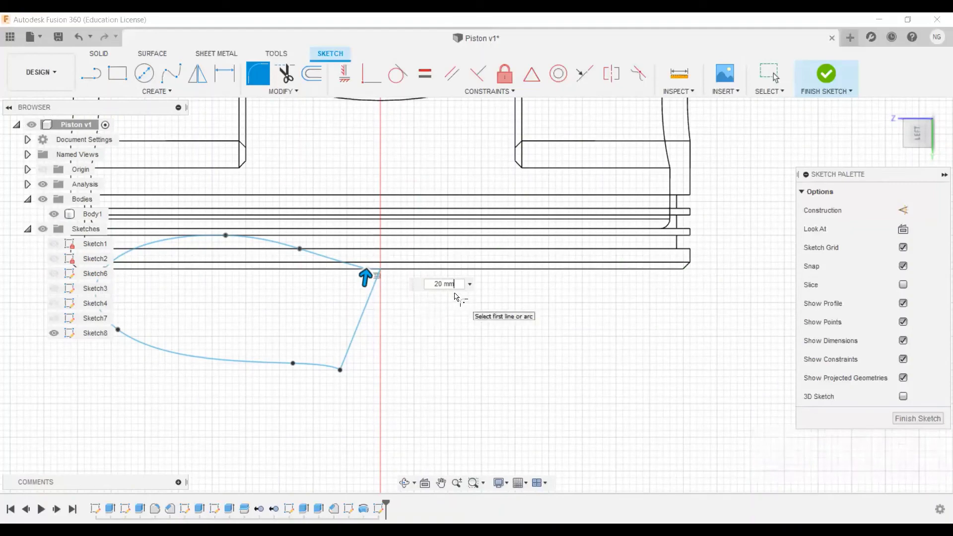
key("Escape")
Finish Sketch8 and select its closed curved profile.
scroll(409, 296, "down", 2)
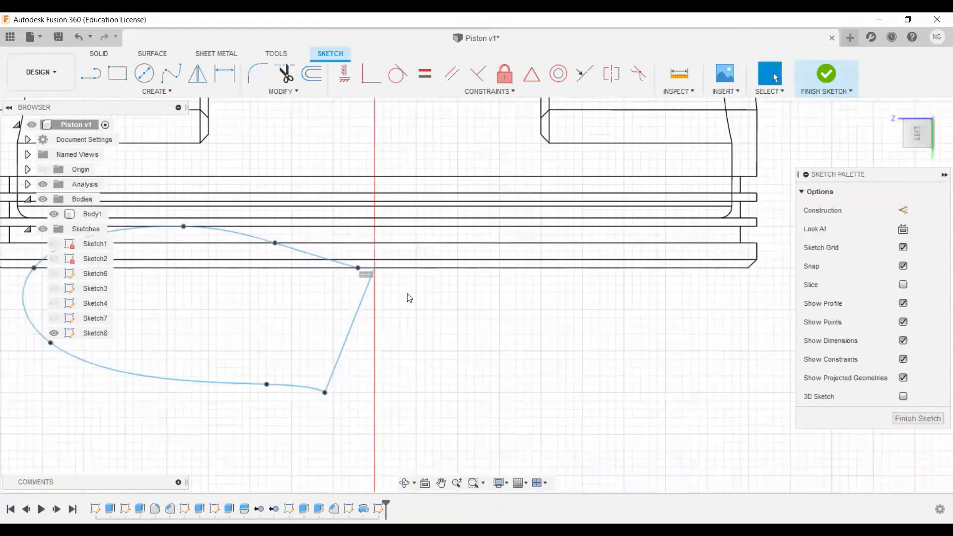
left_click(827, 77)
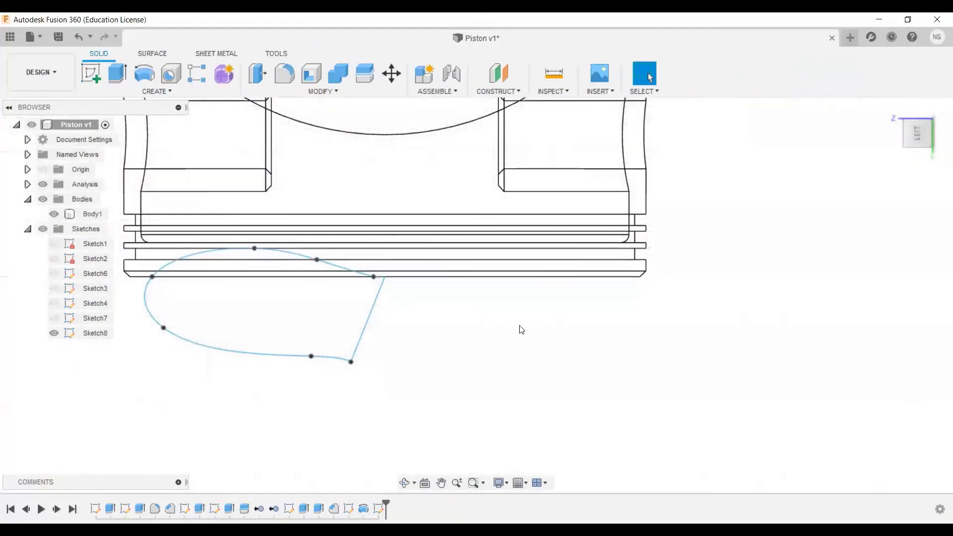
mouse_move(548, 327)
middle_mouse_down()
mouse_move(601, 325)
mouse_move(572, 340)
middle_mouse_up()
left_click(502, 329)
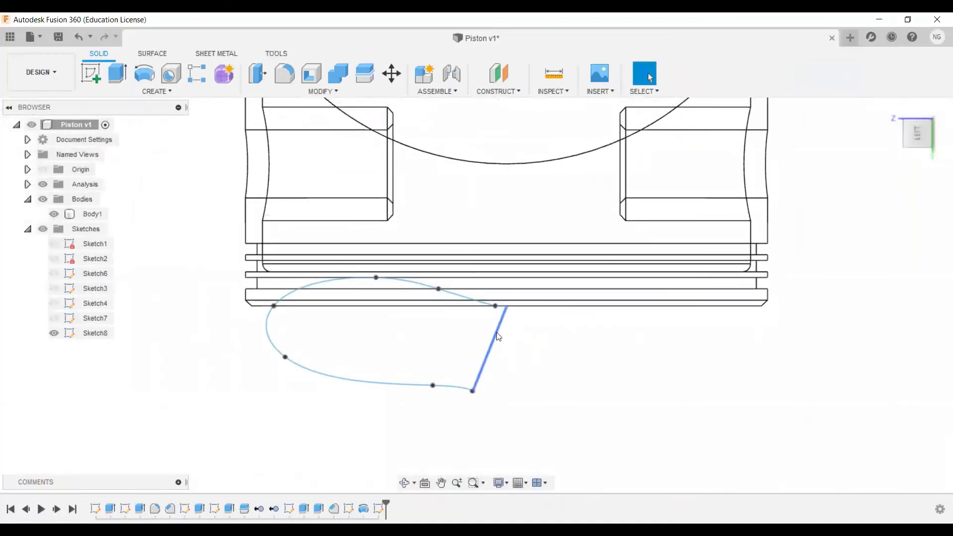
Revolve-cut the curved profile 360° about the piston's central axis.
mouse_move(500, 334)
middle_mouse_down("shift")
mouse_move(532, 332)
mouse_move(502, 330)
mouse_move(511, 319)
mouse_move(508, 339)
middle_mouse_up("shift")
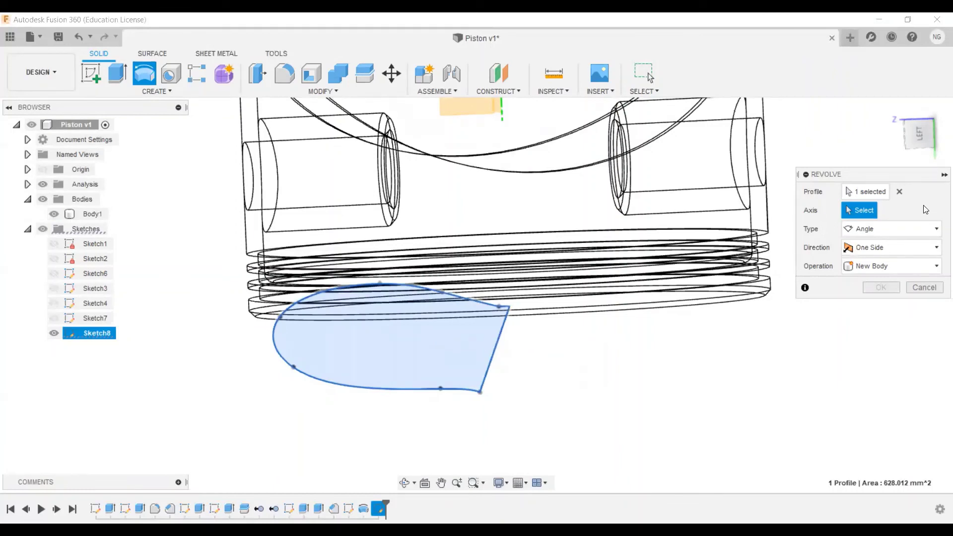
left_click(504, 119)
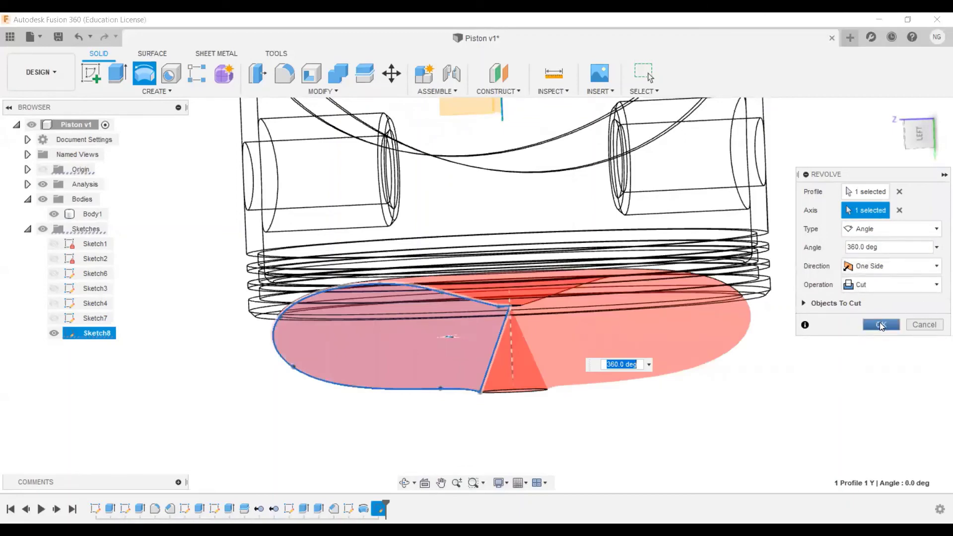
key("Return")
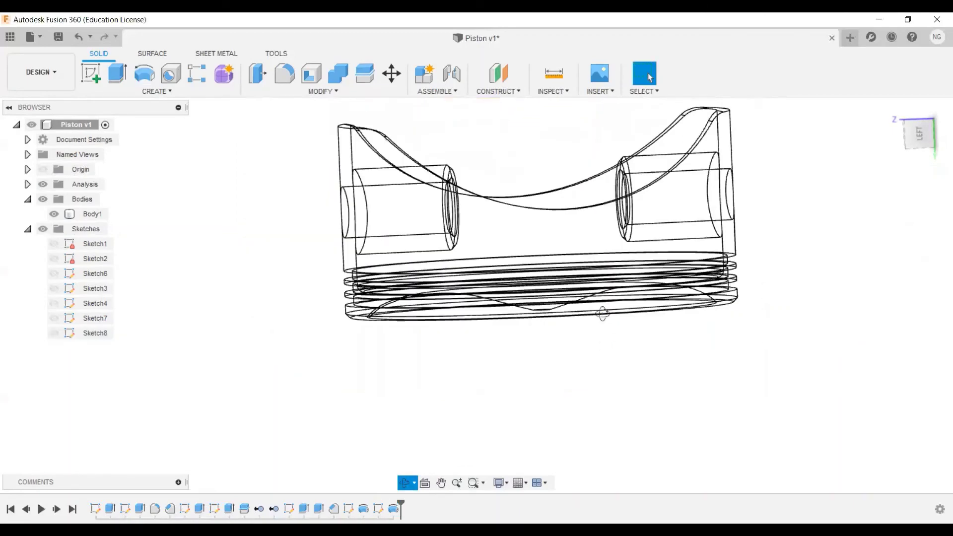
middle_click_drag(602, 314, 603, 315, "shift")
key("Escape")
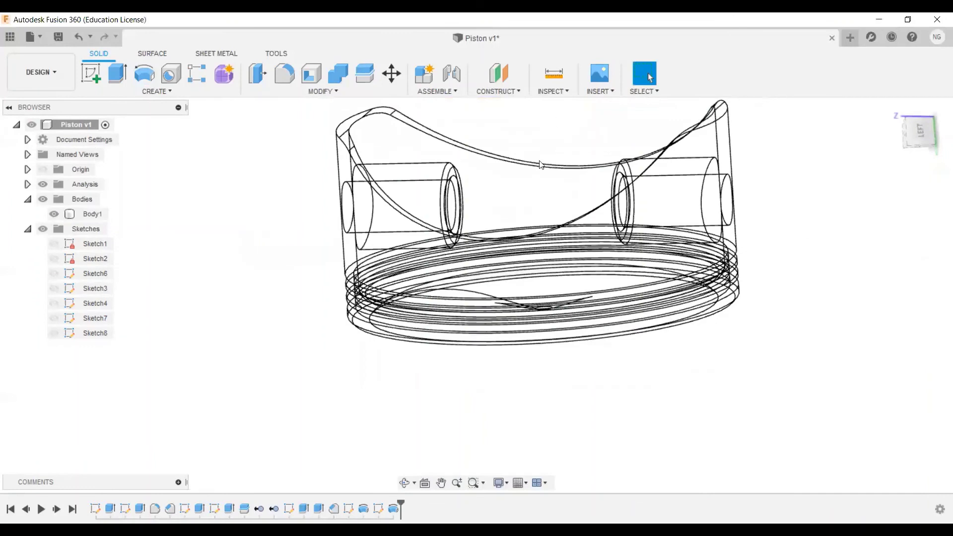
left_click(625, 247)
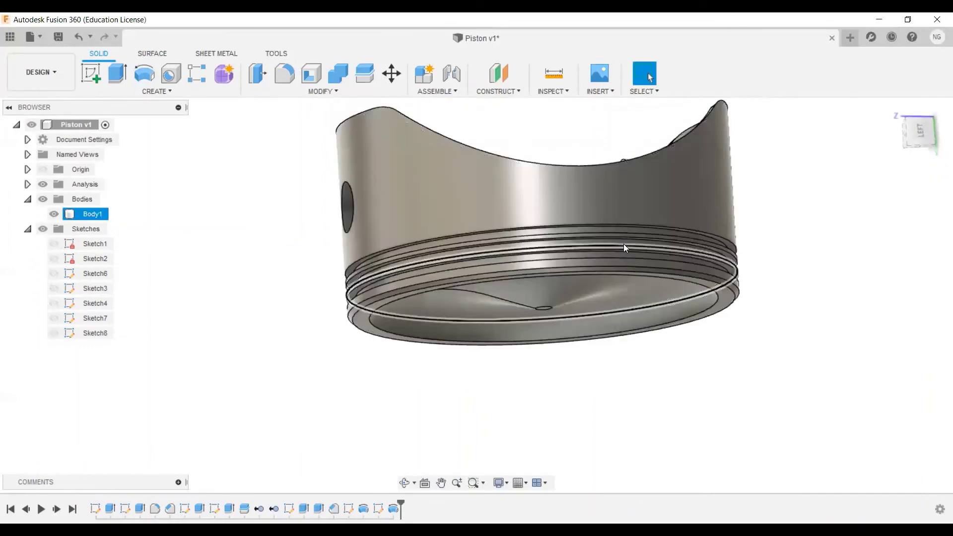
middle_click_drag(625, 248, 549, 279, "shift")
key("Escape")
key("Escape")
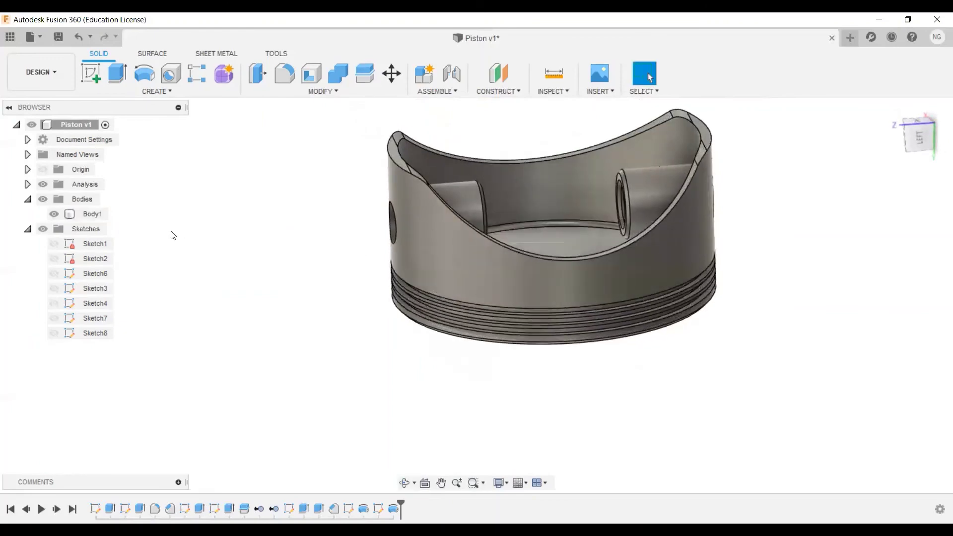
left_click(28, 184)
left_click(53, 199)
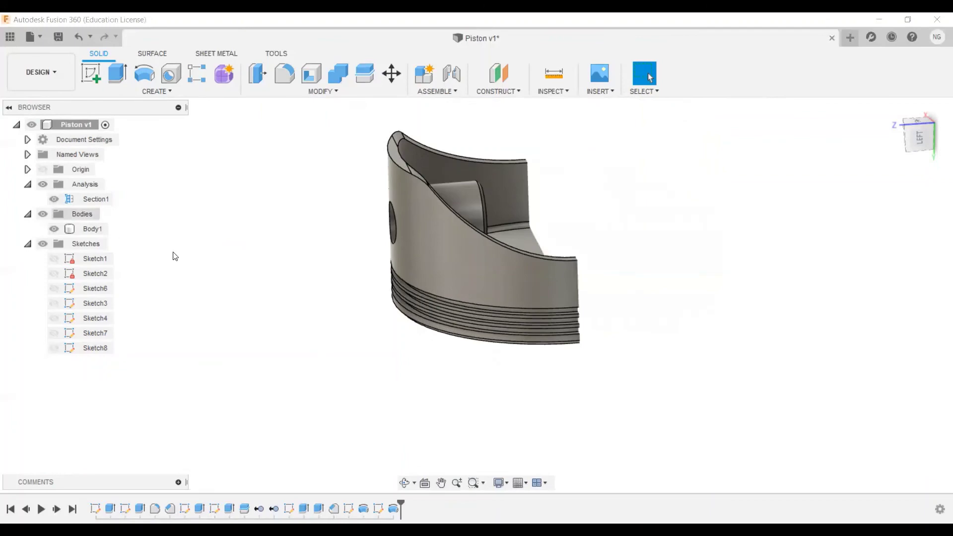
middle_click_drag(384, 307, 285, 298, "shift")
left_click(470, 287)
scroll(471, 287, "up", 3)
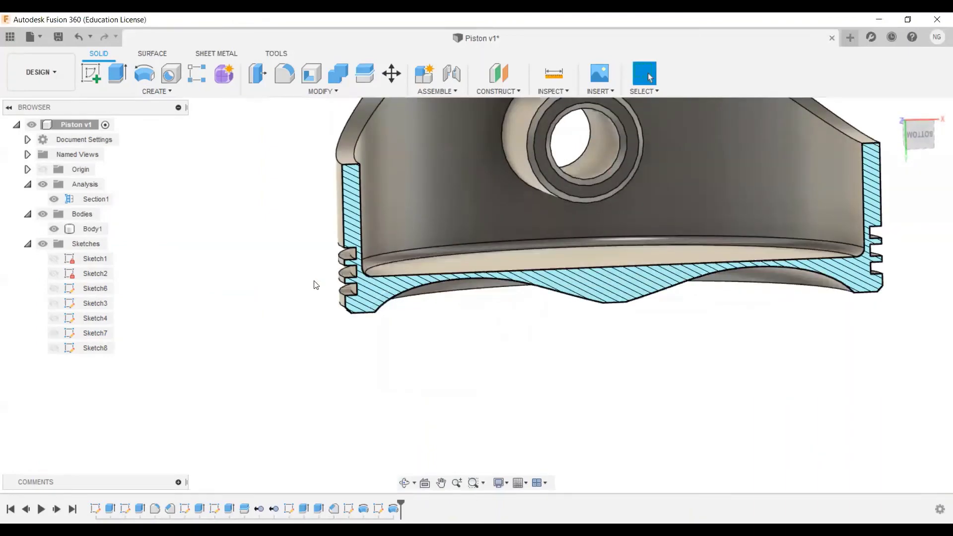
left_click(57, 201)
left_click(54, 200)
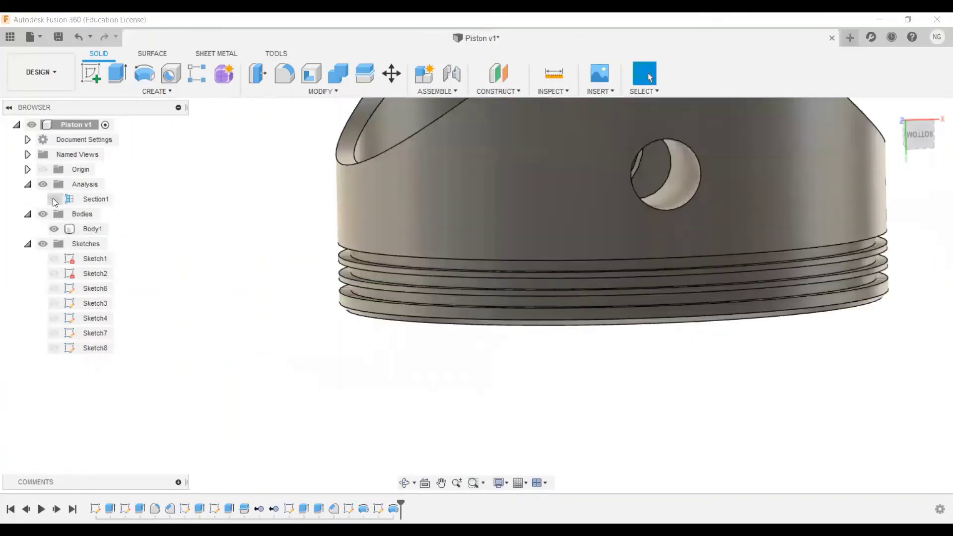
left_click(28, 184)
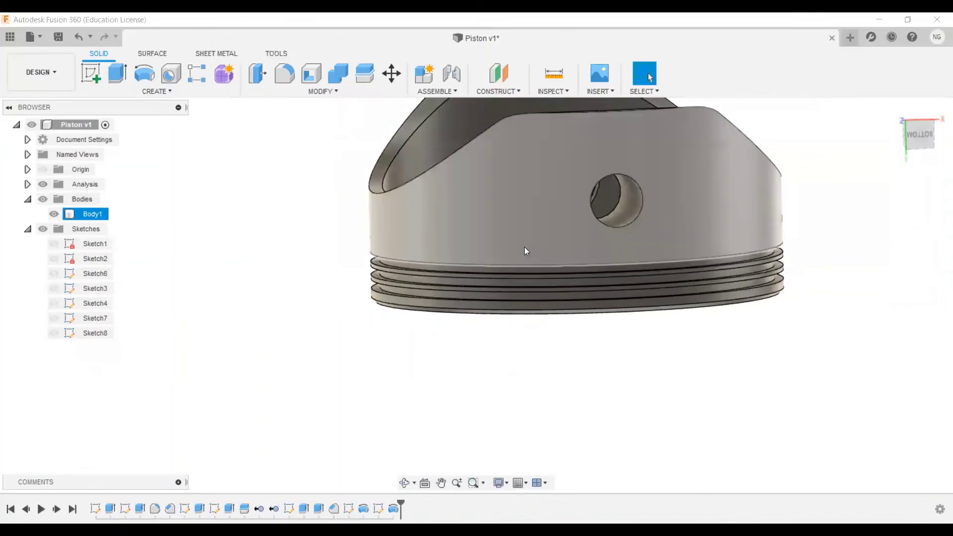
middle_click_drag(524, 246, 516, 307, "shift")
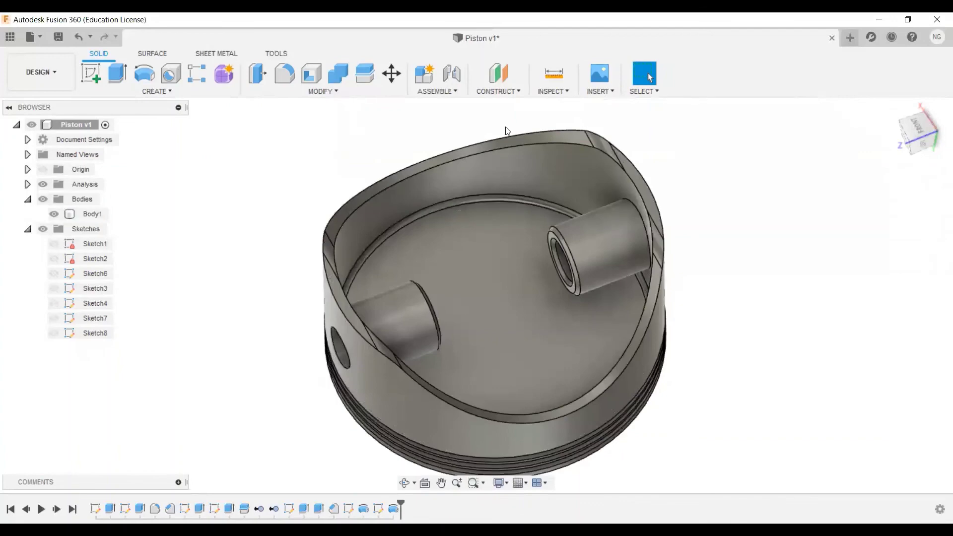
Fillet the outer rim edge chain with a 1 mm radius.
left_click(284, 73)
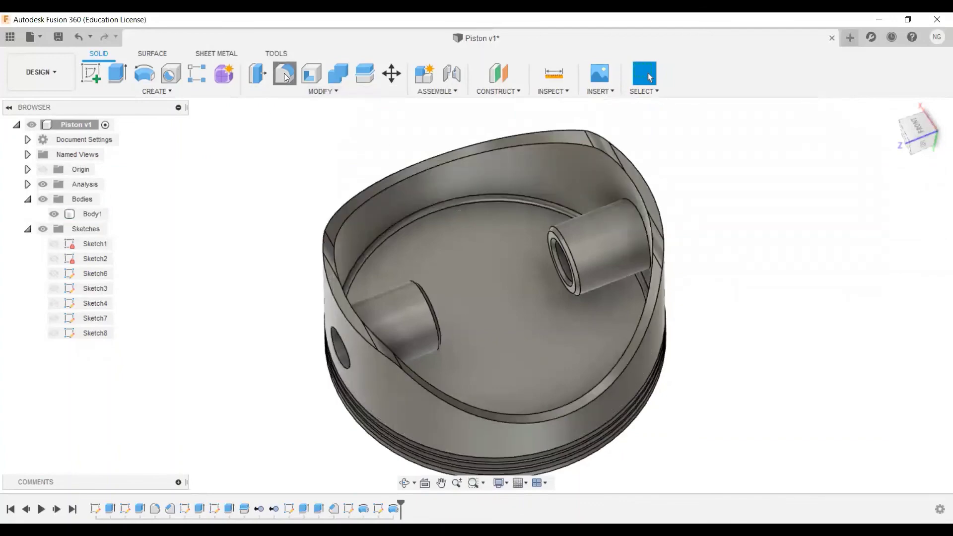
left_click(536, 130)
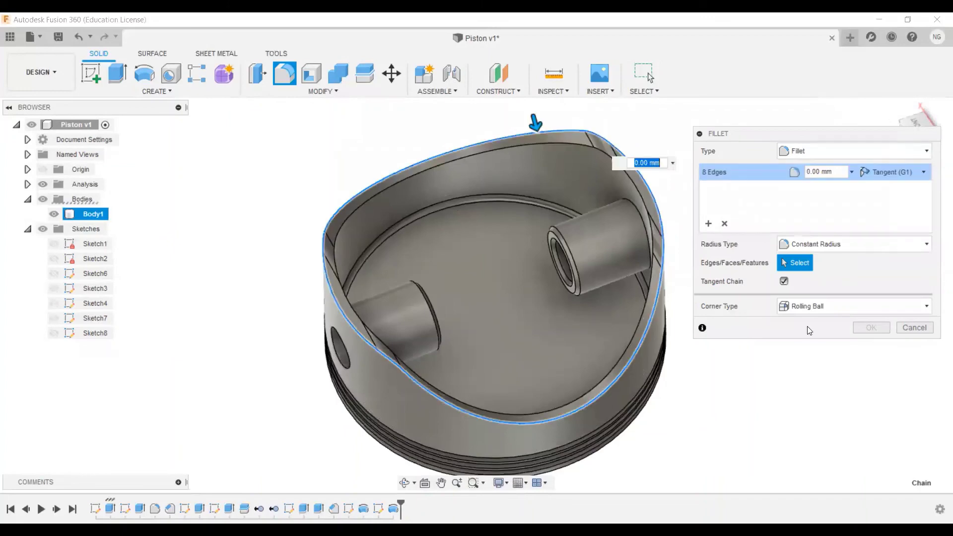
type("1")
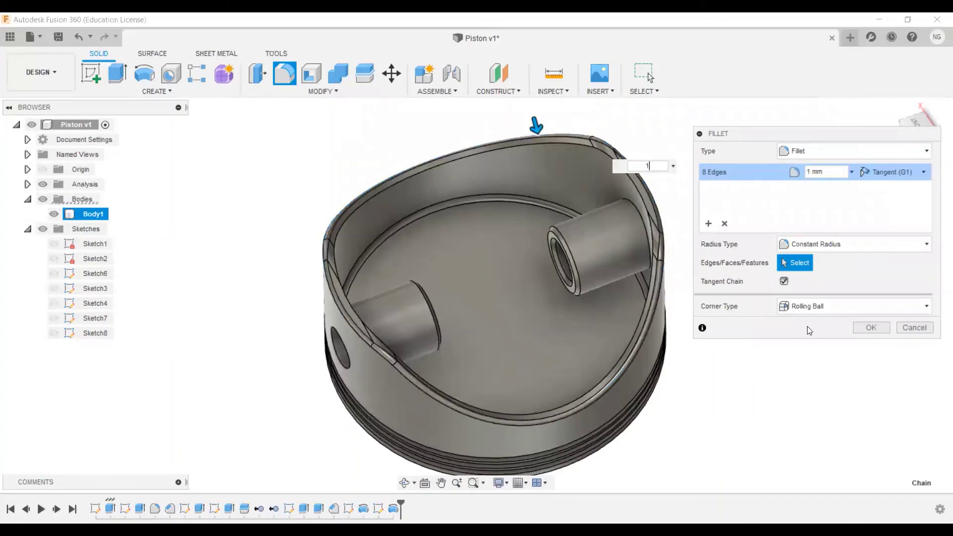
key("Return")
middle_click_drag(714, 347, 745, 115, "shift")
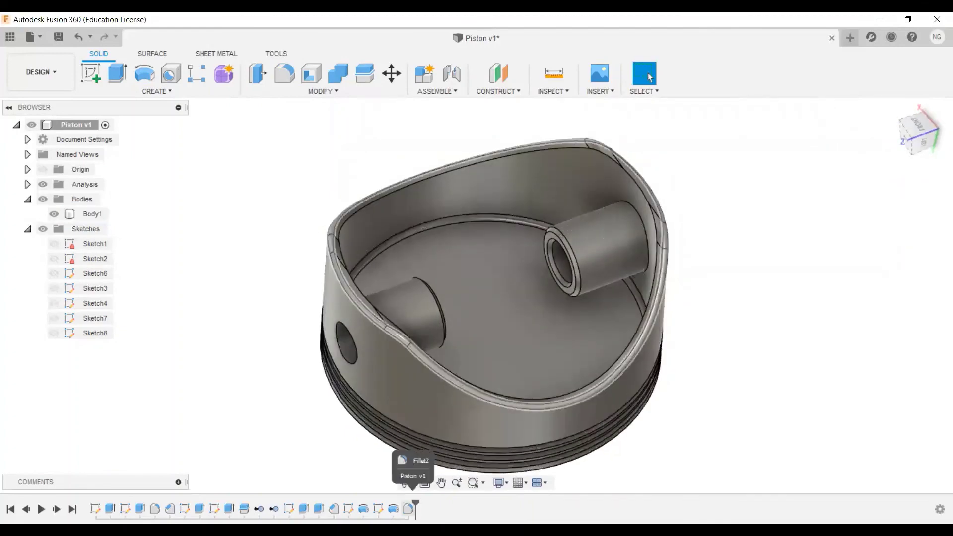
Edit the fillet to add the inner rim edges as a second 1 mm set.
right_click(408, 507)
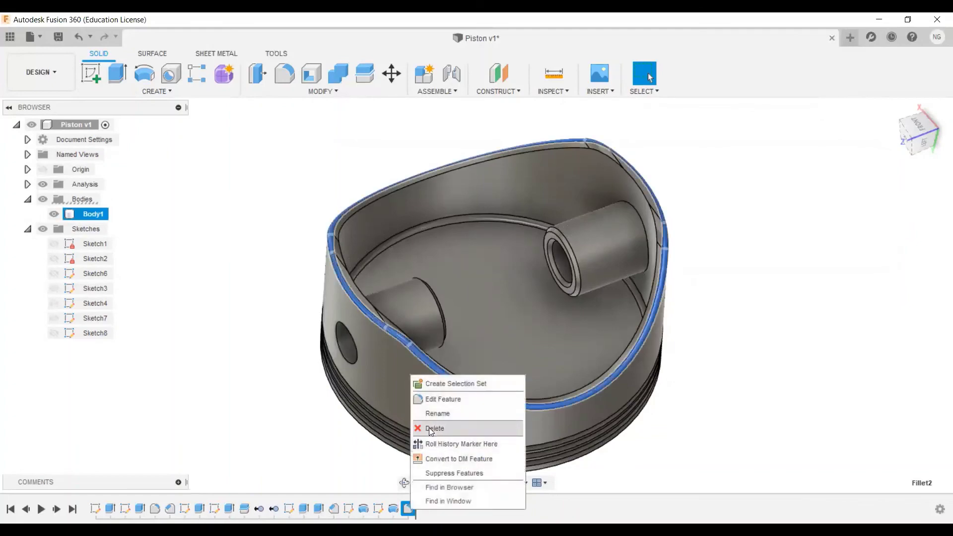
left_click(440, 399)
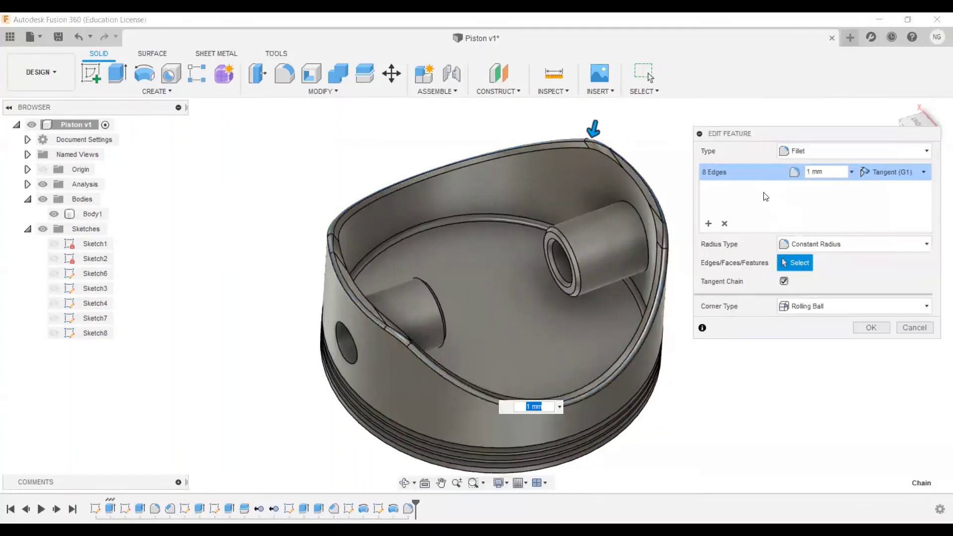
left_click(709, 225)
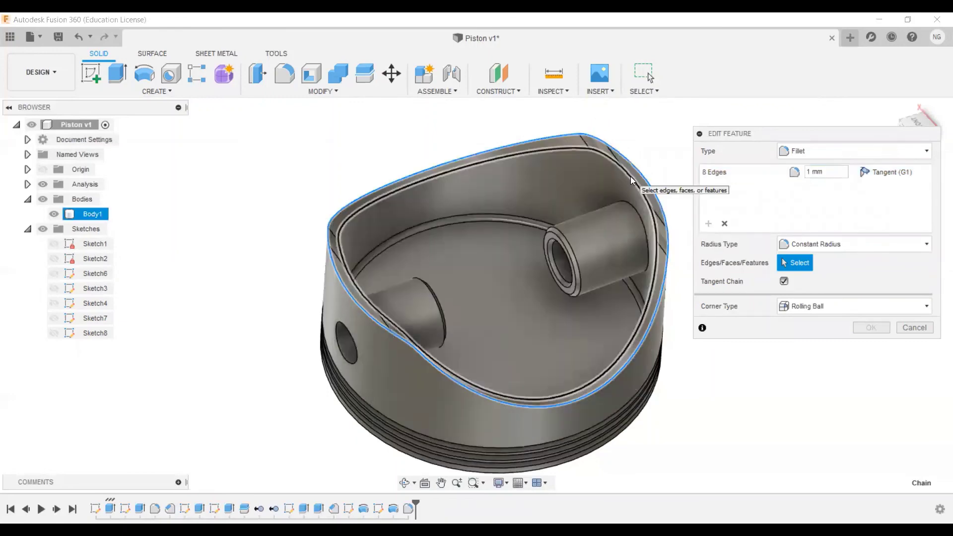
left_click(632, 180)
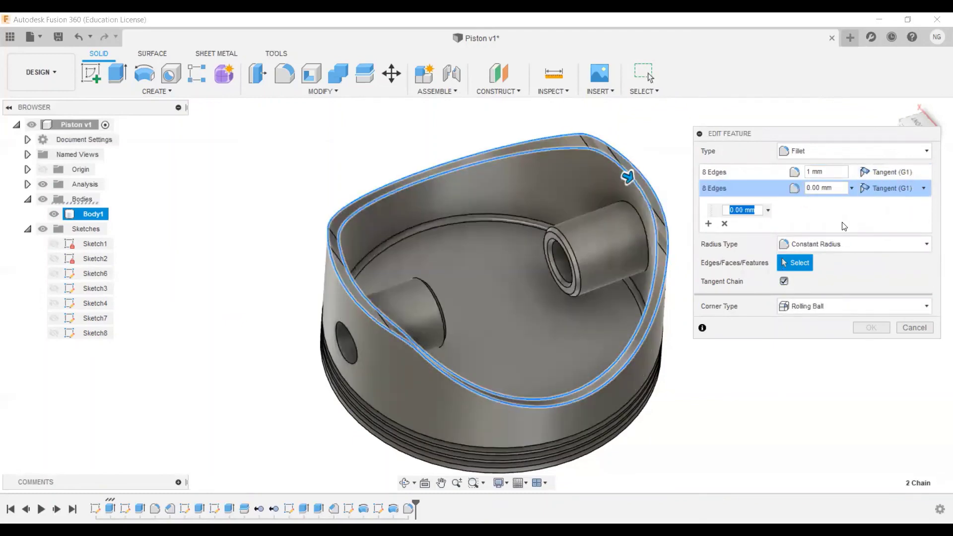
type("1")
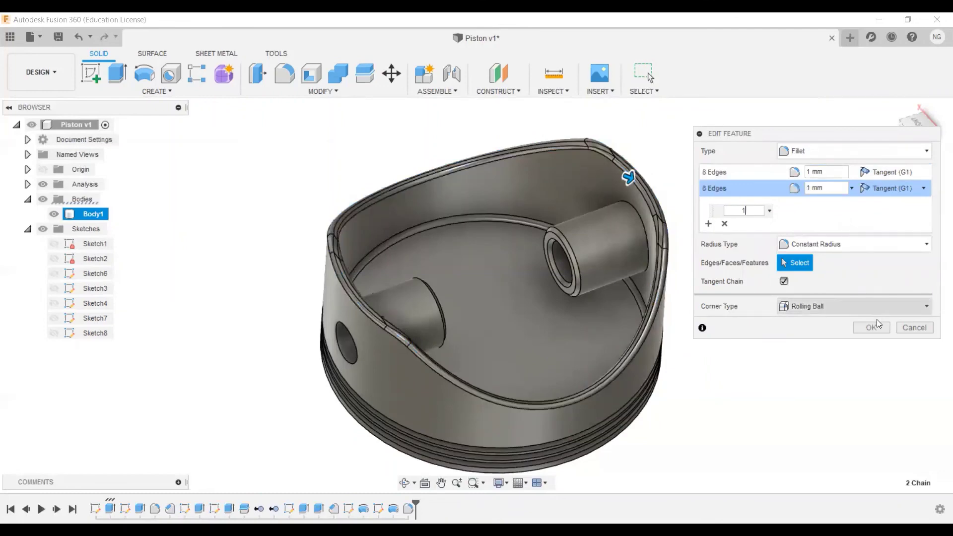
left_click(872, 328)
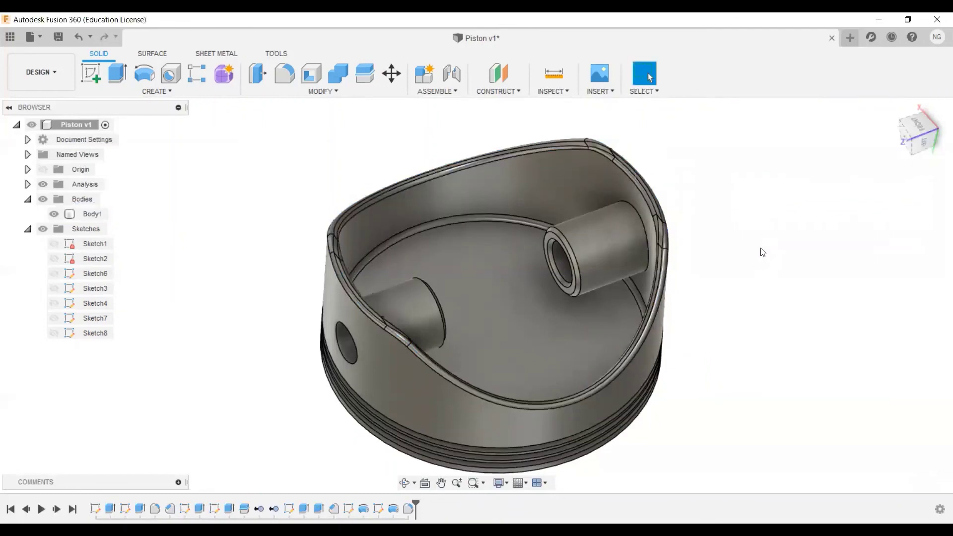
middle_click_drag(760, 251, 656, 227, "shift")
Apply the Aluminum - Polished library appearance to the piston body for a metallic finish.
left_click_drag(656, 226, 675, 234)
key("Escape")
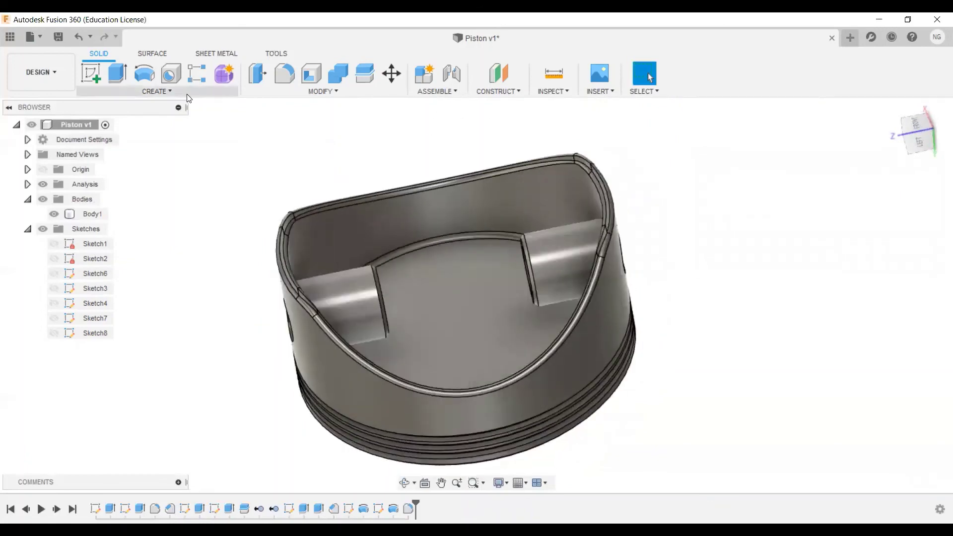
left_click(316, 93)
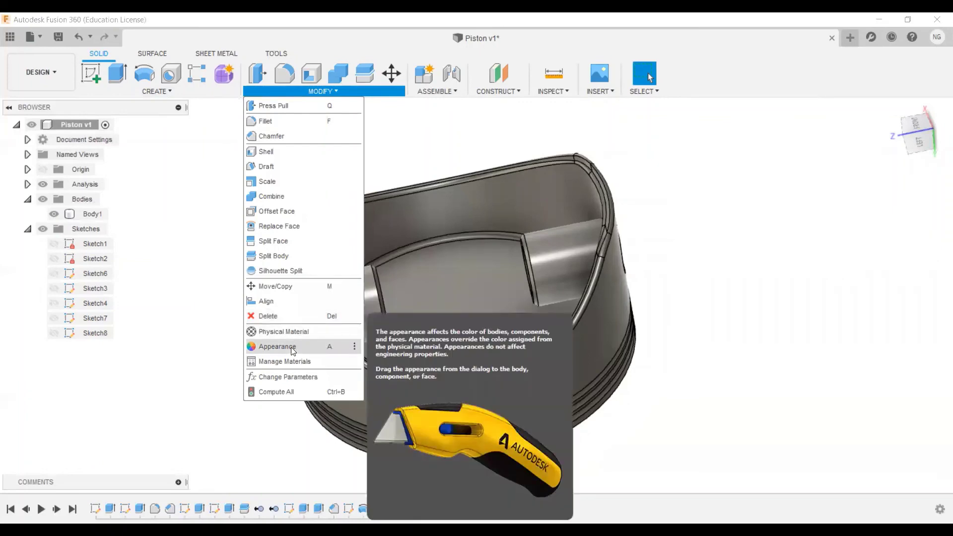
left_click(278, 347)
scroll(939, 284, "down", 5)
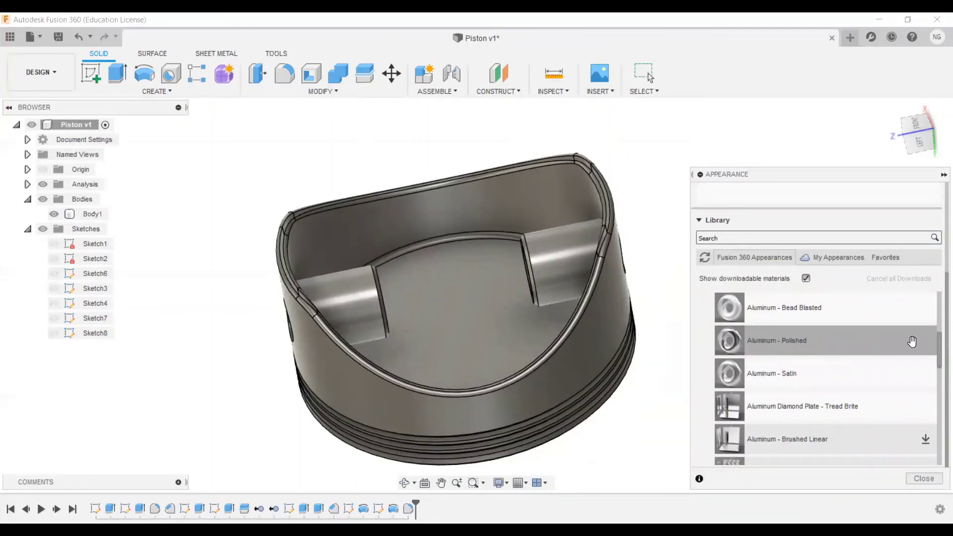
left_click_drag(939, 344, 940, 349)
scroll(940, 349, "up", 2)
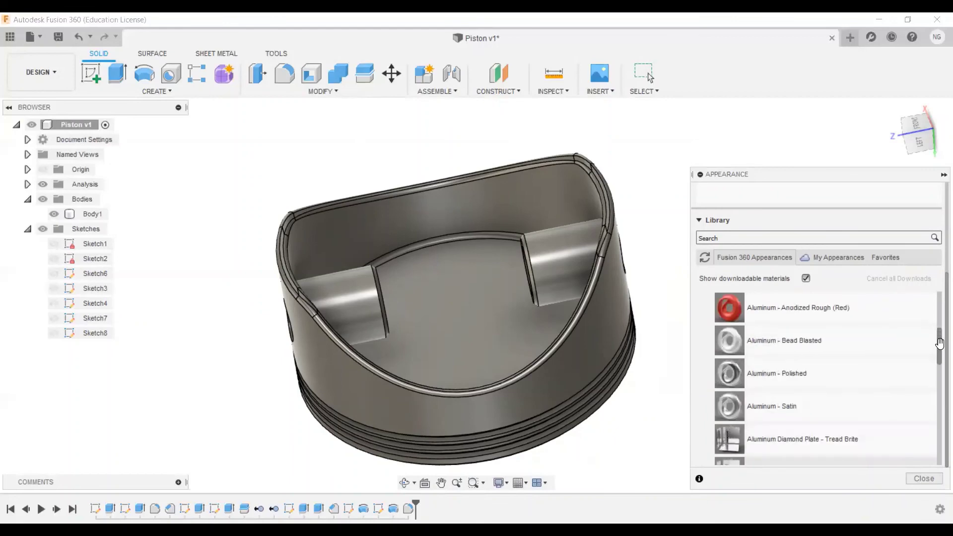
left_click_drag(731, 372, 487, 306)
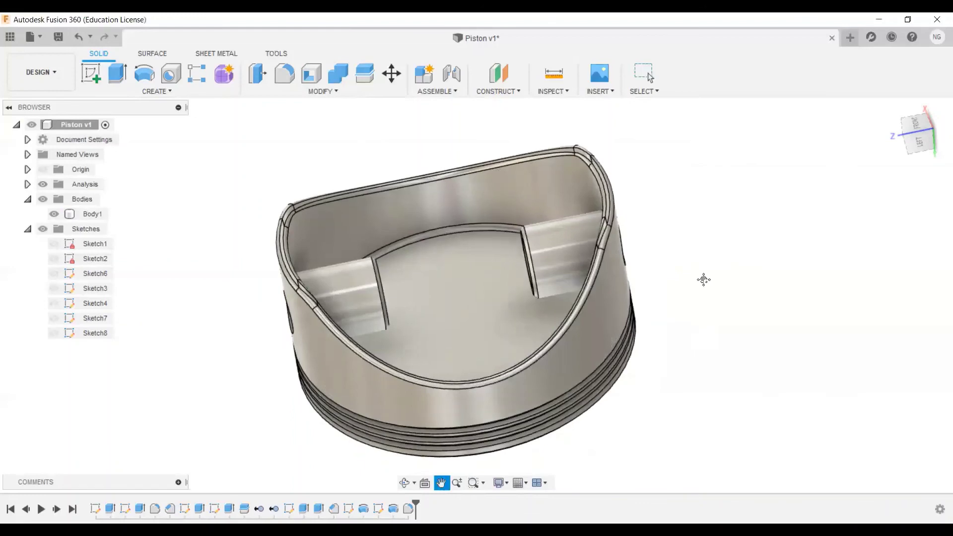
left_click(924, 479)
middle_click_drag(680, 282, 641, 230, "shift")
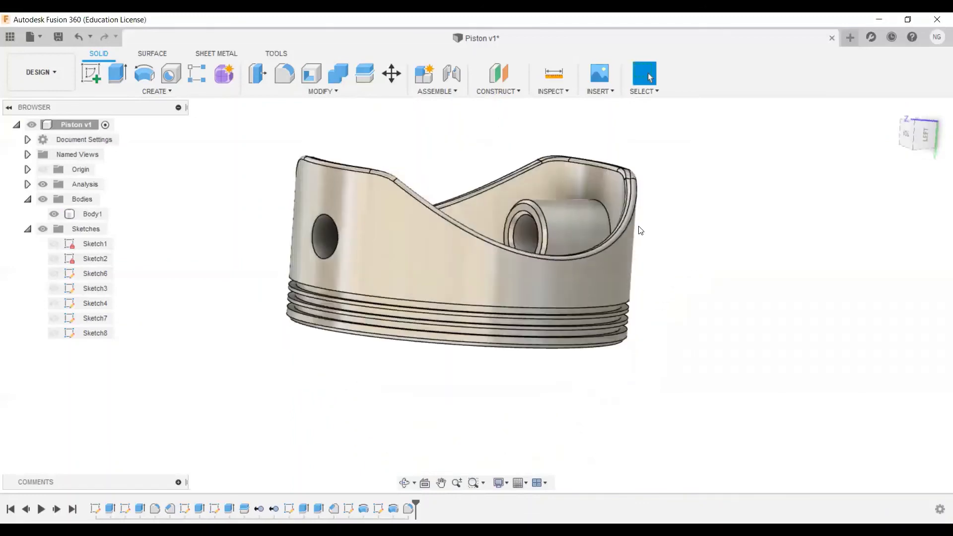
Set the visual style to Shaded so the piston shows without edge lines.
left_click(501, 482)
mouse_move(571, 370)
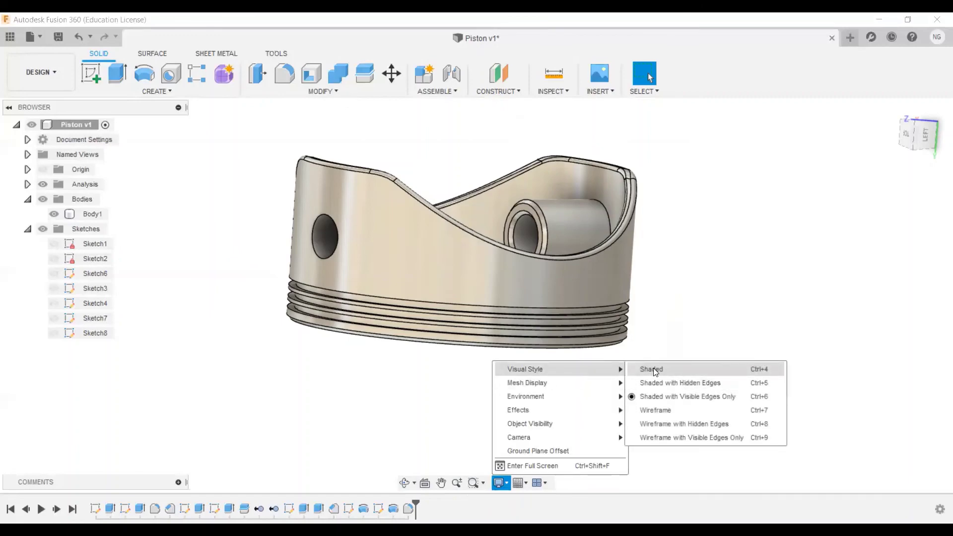
left_click(656, 370)
mouse_move(646, 368)
middle_mouse_down("shift")
mouse_move(550, 337)
mouse_move(540, 383)
mouse_move(526, 327)
mouse_move(526, 370)
mouse_move(517, 308)
middle_mouse_up("shift")
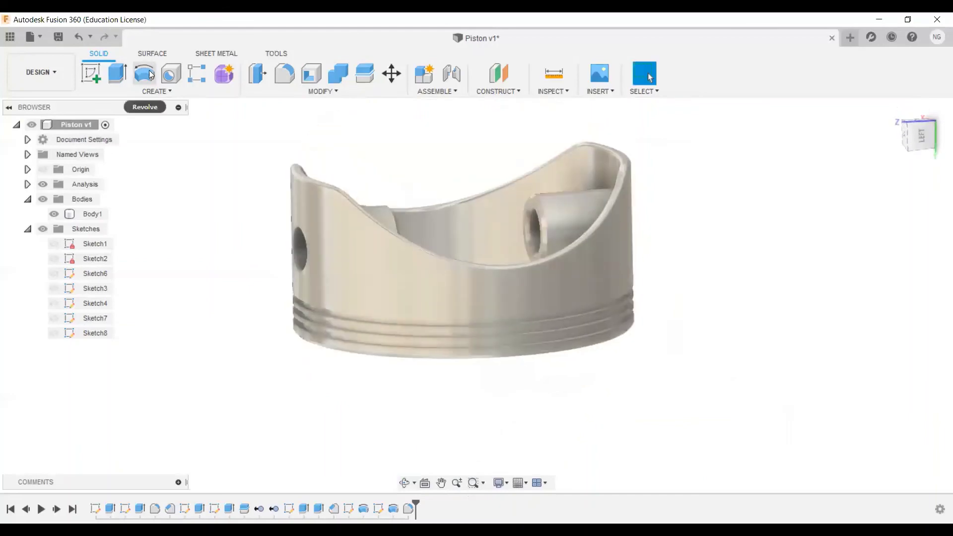
Switch from the DESIGN workspace to the RENDER workspace.
left_click(54, 73)
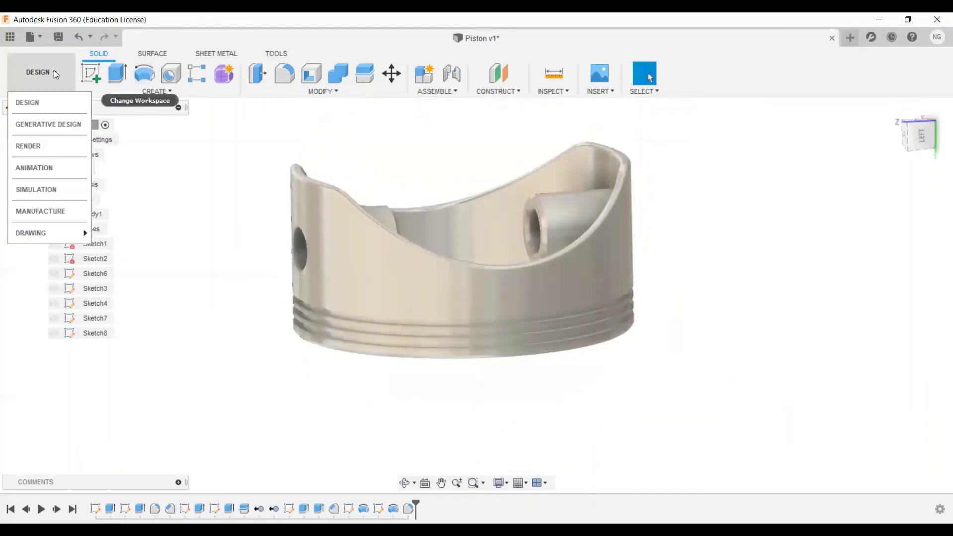
left_click(50, 146)
middle_click_drag(513, 246, 689, 246, "shift")
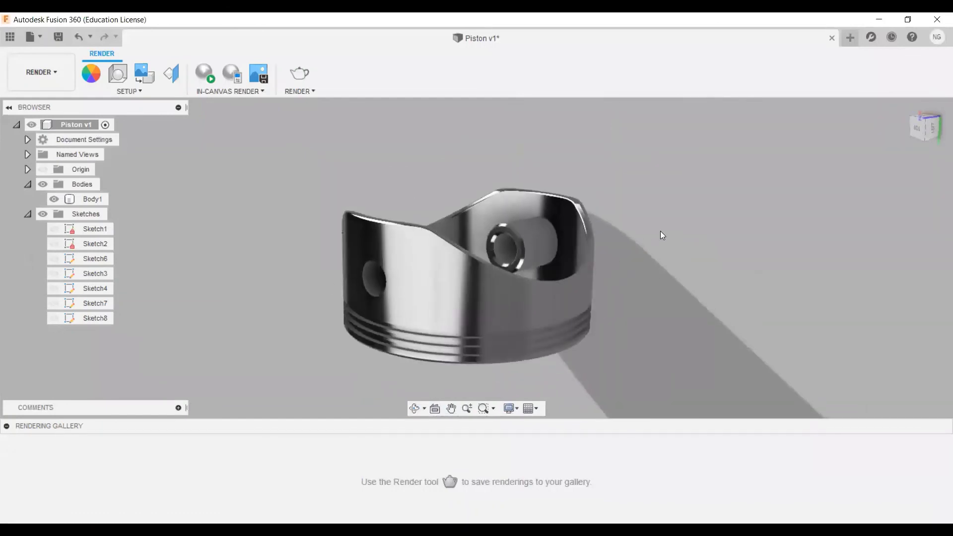